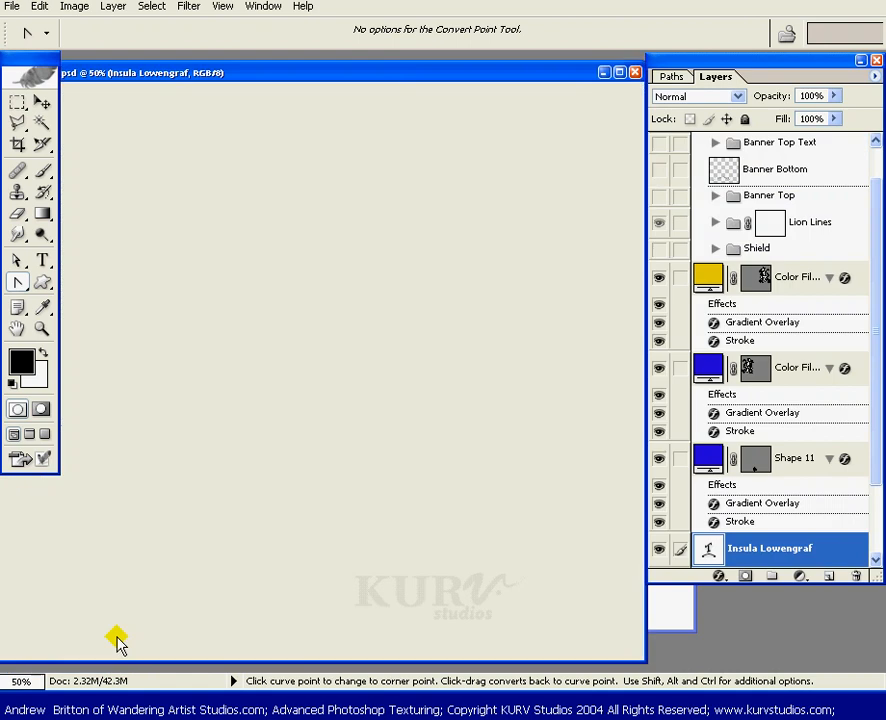
# - Minimize the finished crest reference image and bring the Vector Art-4 working document forward
pyautogui.moveTo(368, 76); pyautogui.dragTo(393, 72)
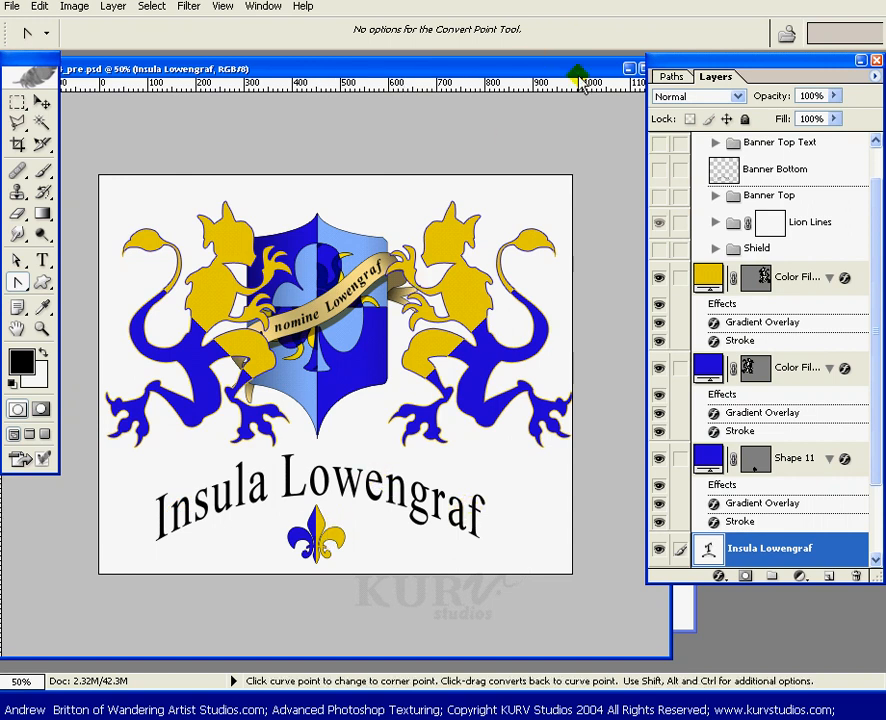
pyautogui.click(631, 70)
pyautogui.moveTo(527, 76); pyautogui.dragTo(535, 83)
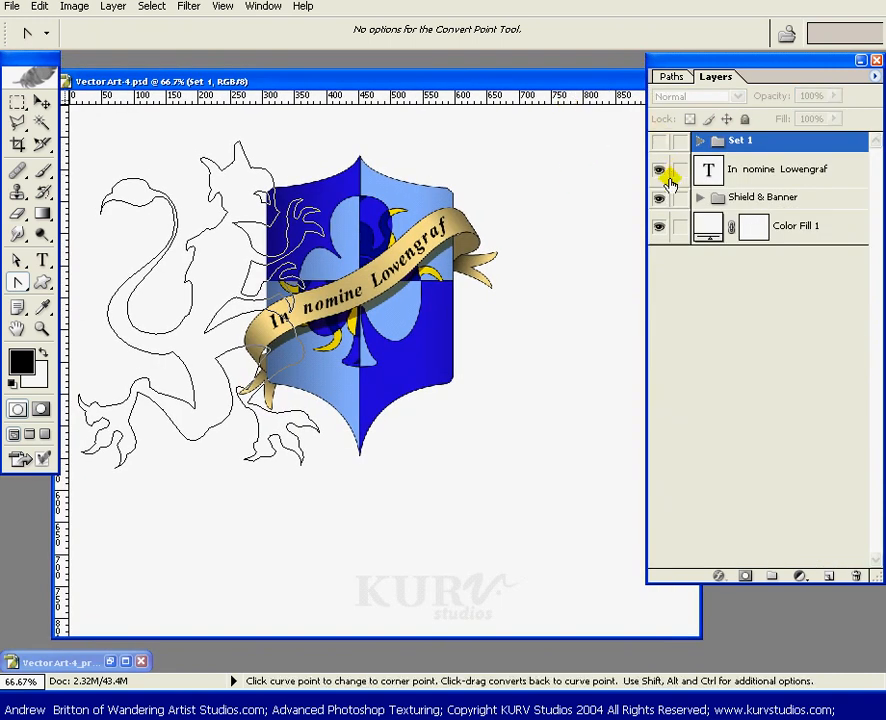
# - Hide the banner text and Shield & Banner layers, and check that the Lion path is the active path
pyautogui.moveTo(659, 169); pyautogui.dragTo(656, 199)
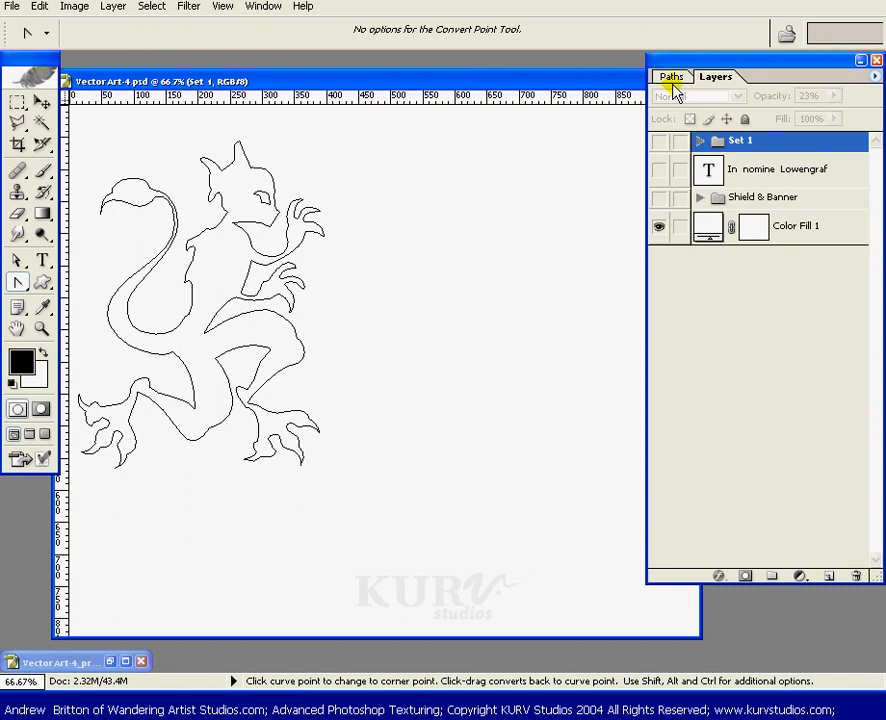
pyautogui.click(670, 79)
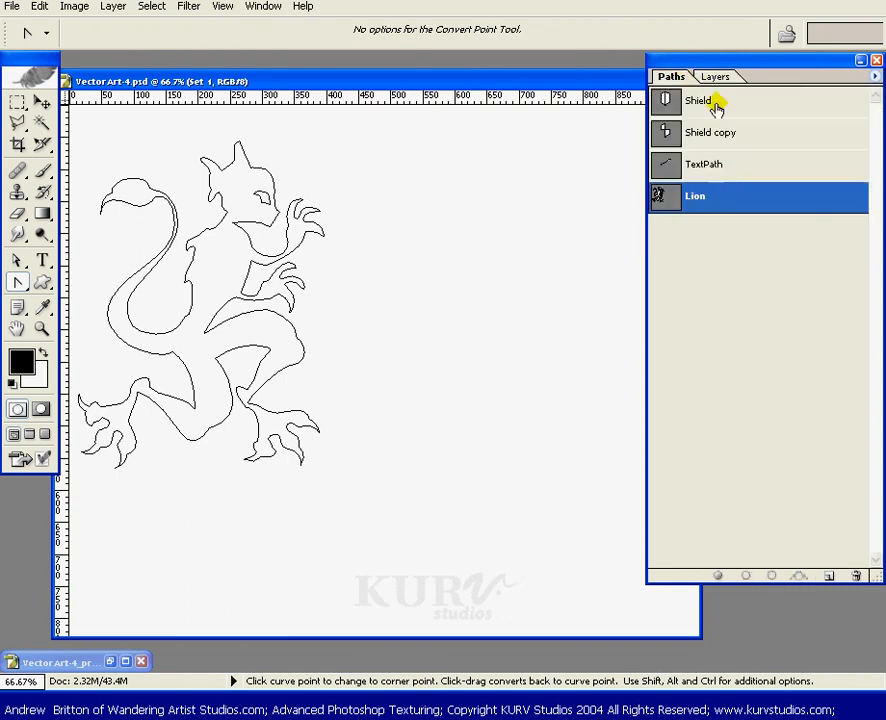
pyautogui.click(715, 77)
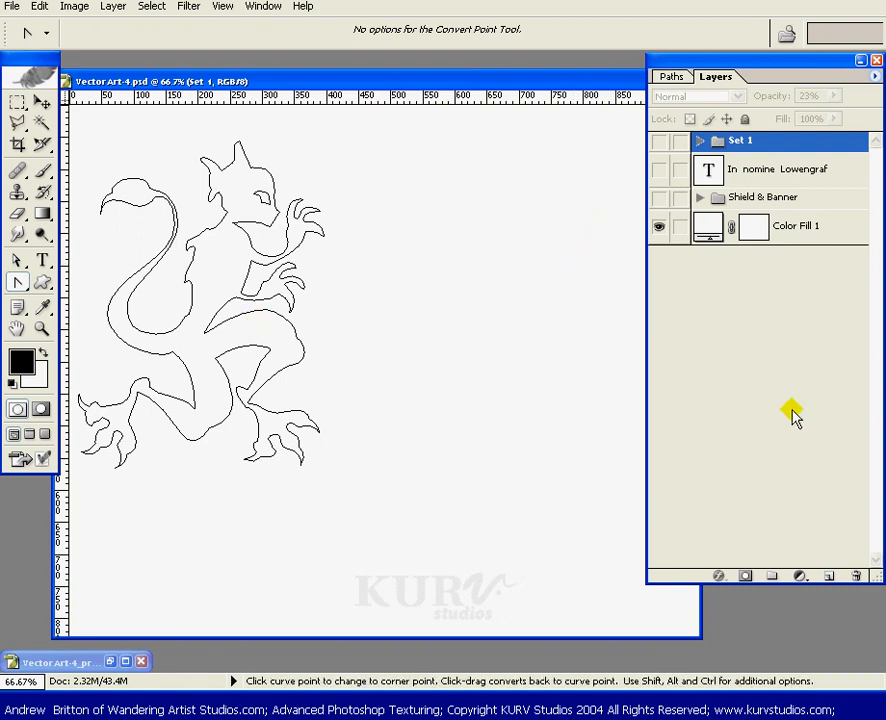
# - Add a black Solid Color fill layer shaped by the active Lion path
pyautogui.click(799, 578)
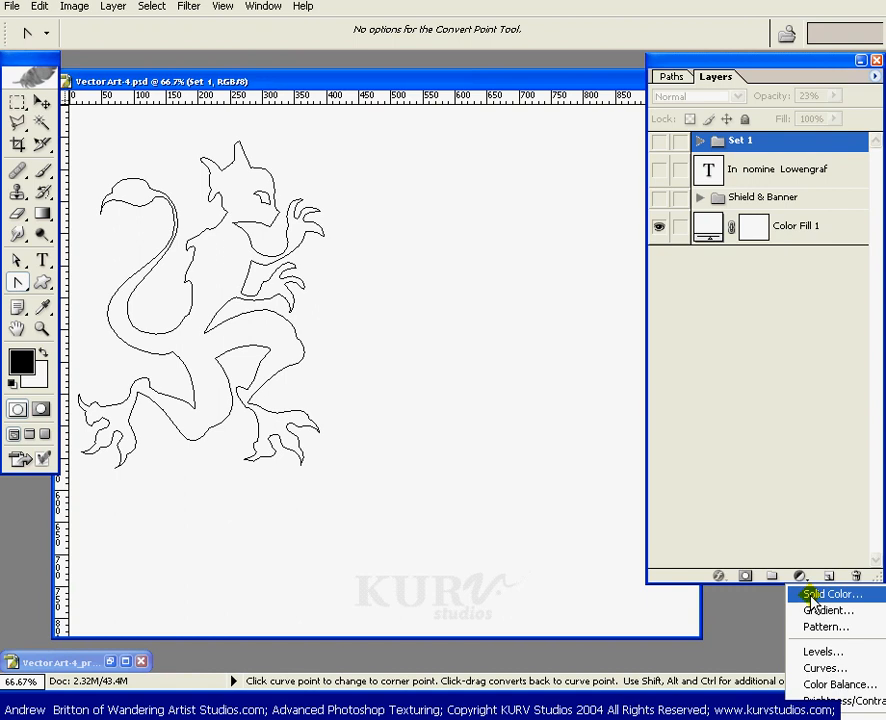
pyautogui.click(818, 595)
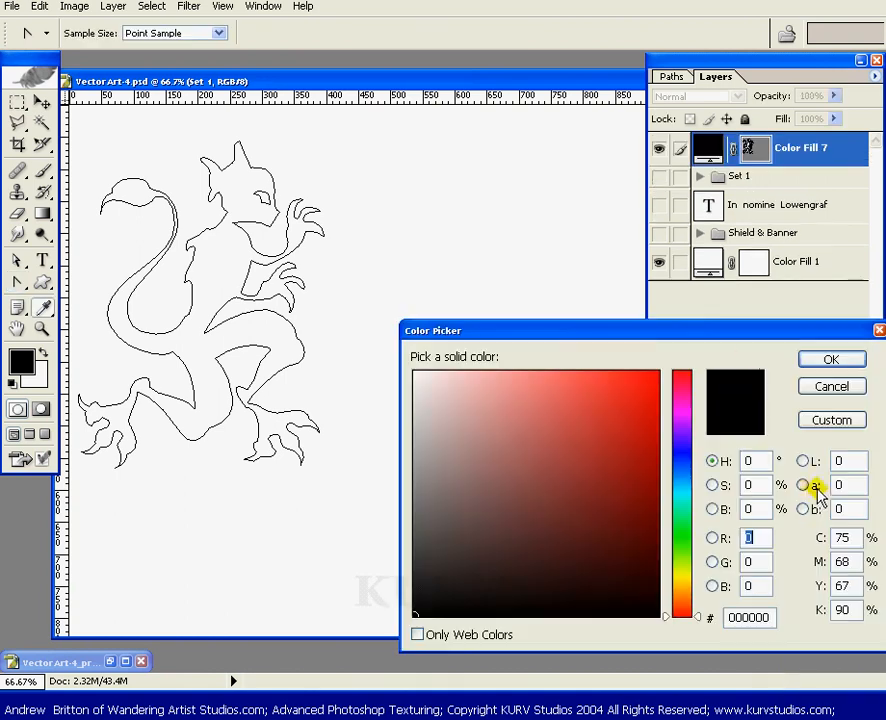
pyautogui.moveTo(716, 330); pyautogui.dragTo(678, 351)
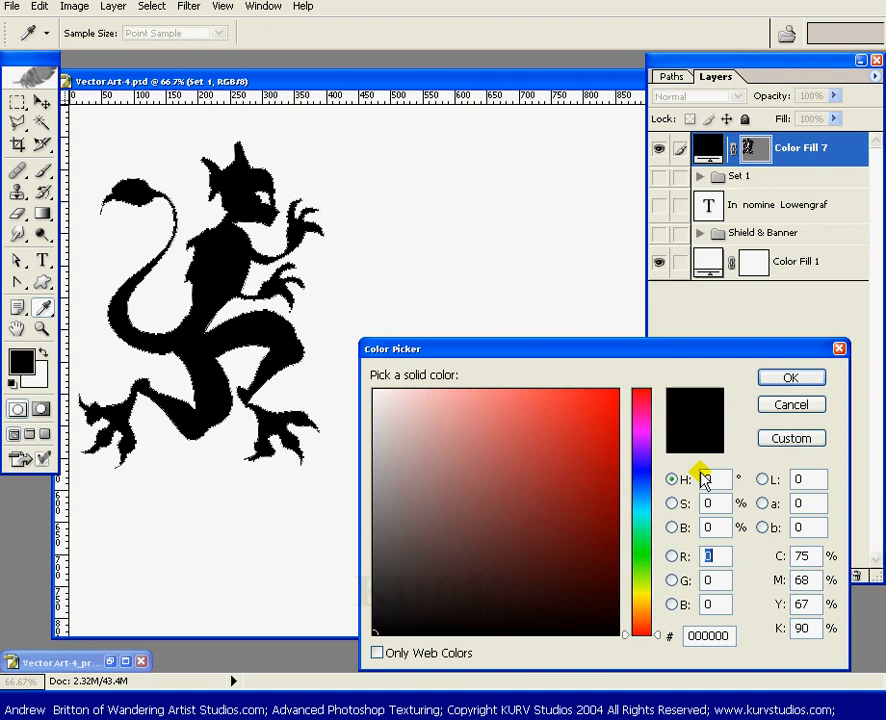
pyautogui.click(780, 380)
# - Show the text and Shield & Banner layers again, and recolor the lion fill with blue 1F00DB sampled from the shield
pyautogui.click(662, 212)
pyautogui.click(665, 225)
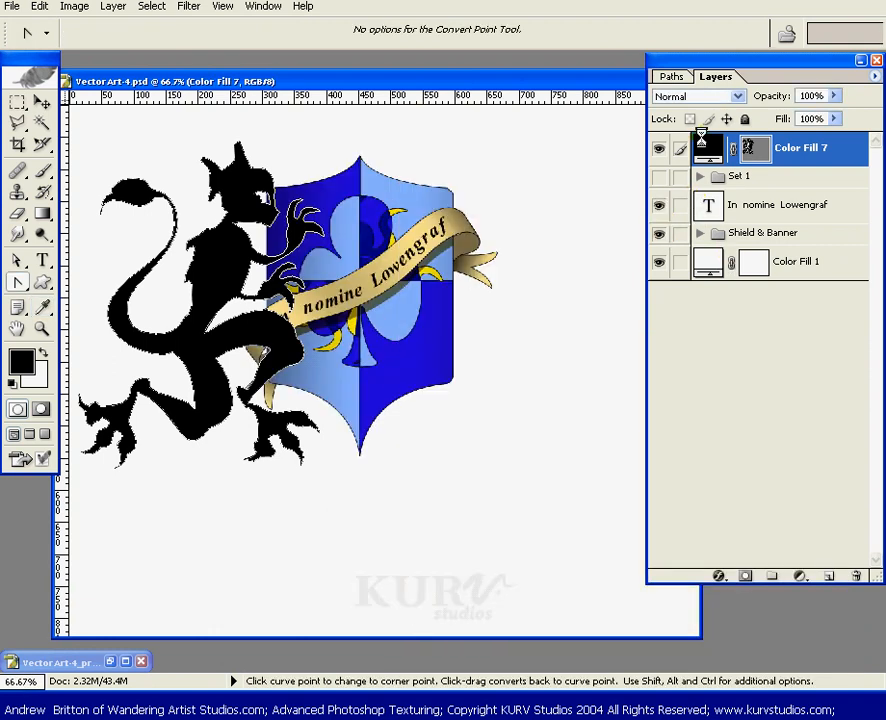
pyautogui.doubleClick(708, 148)
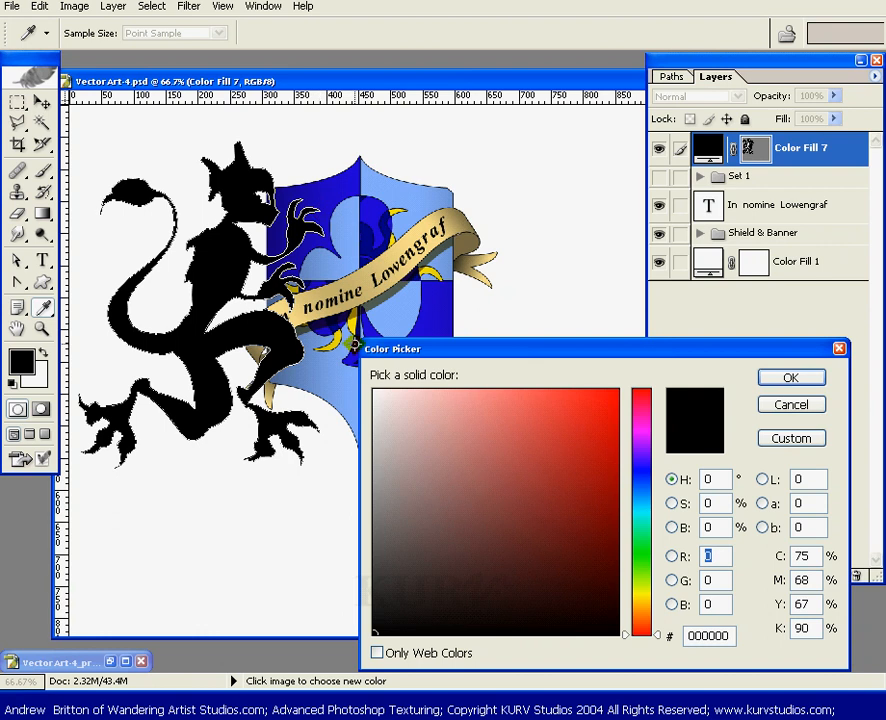
pyautogui.click(329, 194)
pyautogui.moveTo(329, 194); pyautogui.dragTo(358, 182)
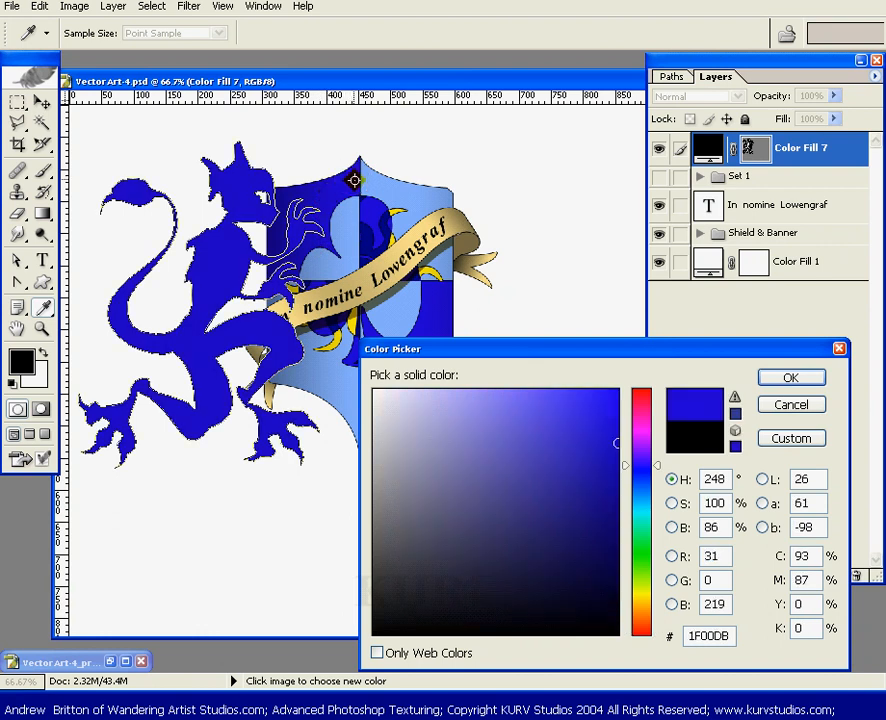
pyautogui.click(796, 376)
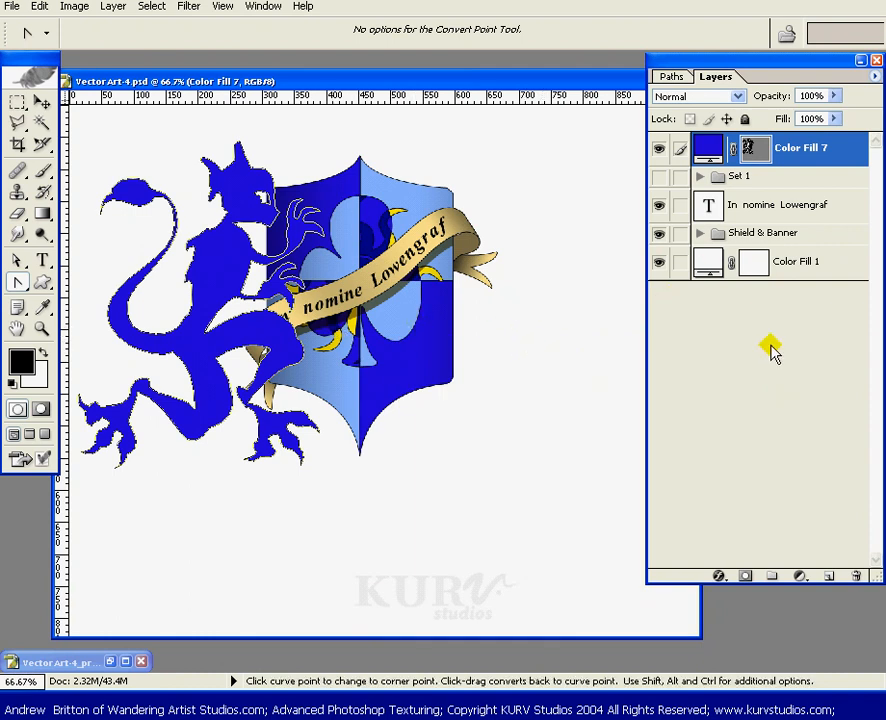
# - Select the whole Lion path with the Path Selection tool
pyautogui.click(752, 152)
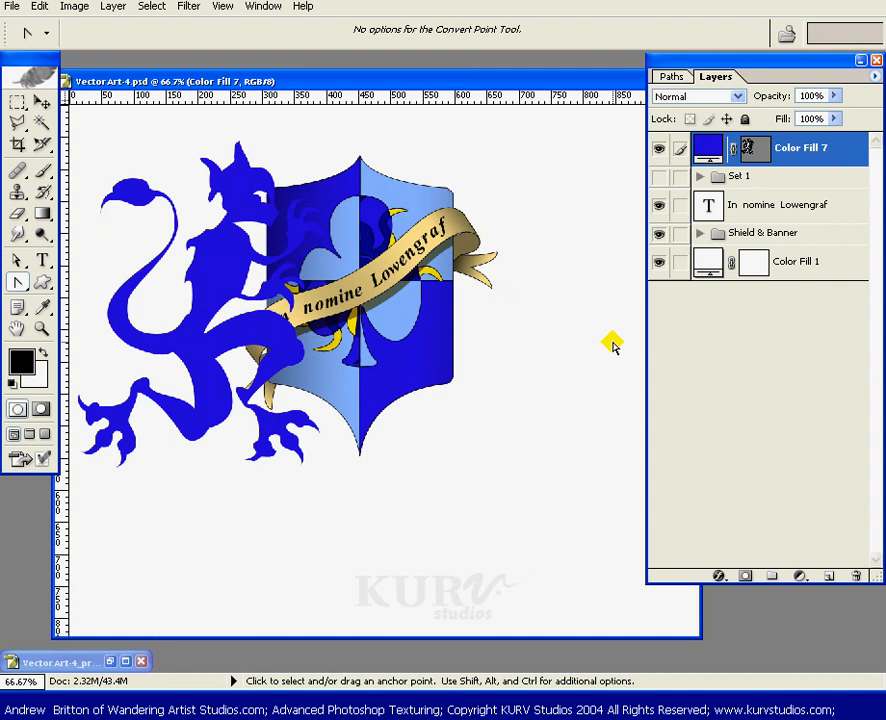
pyautogui.click(671, 78)
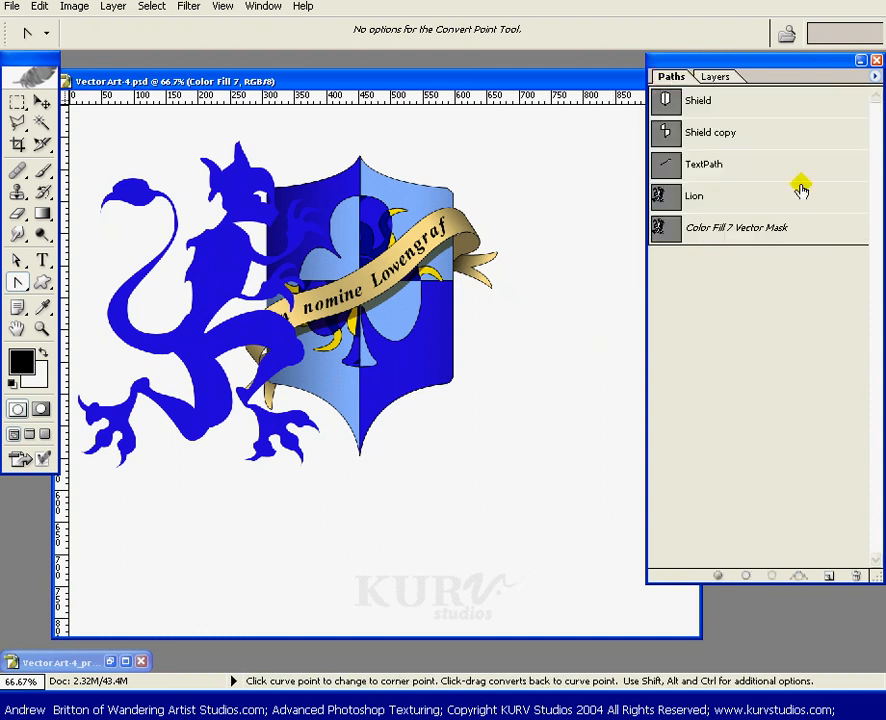
pyautogui.click(738, 198)
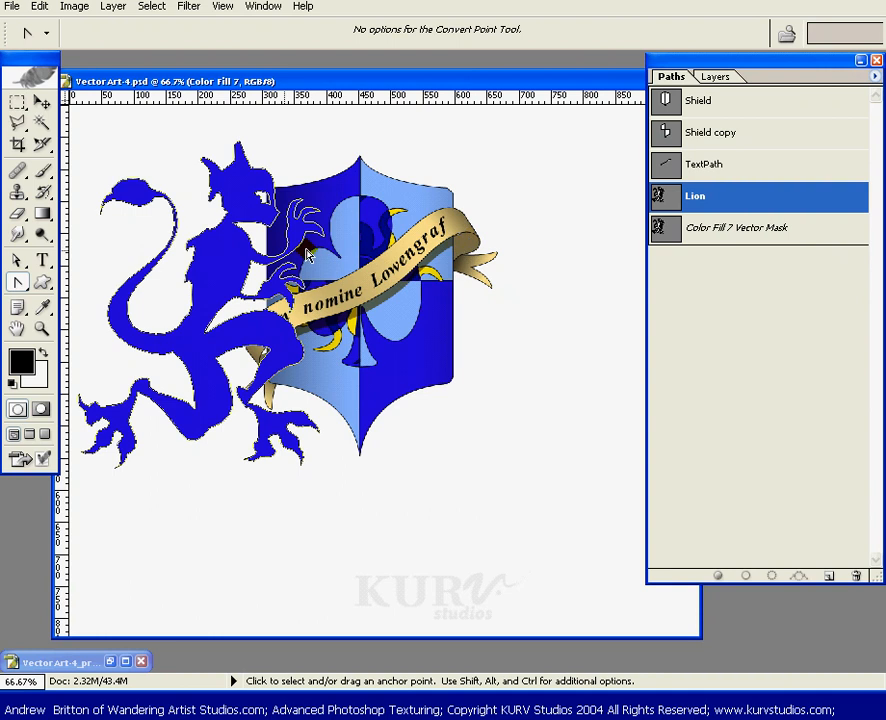
pyautogui.moveTo(16, 261); pyautogui.dragTo(105, 262)
pyautogui.click(146, 292)
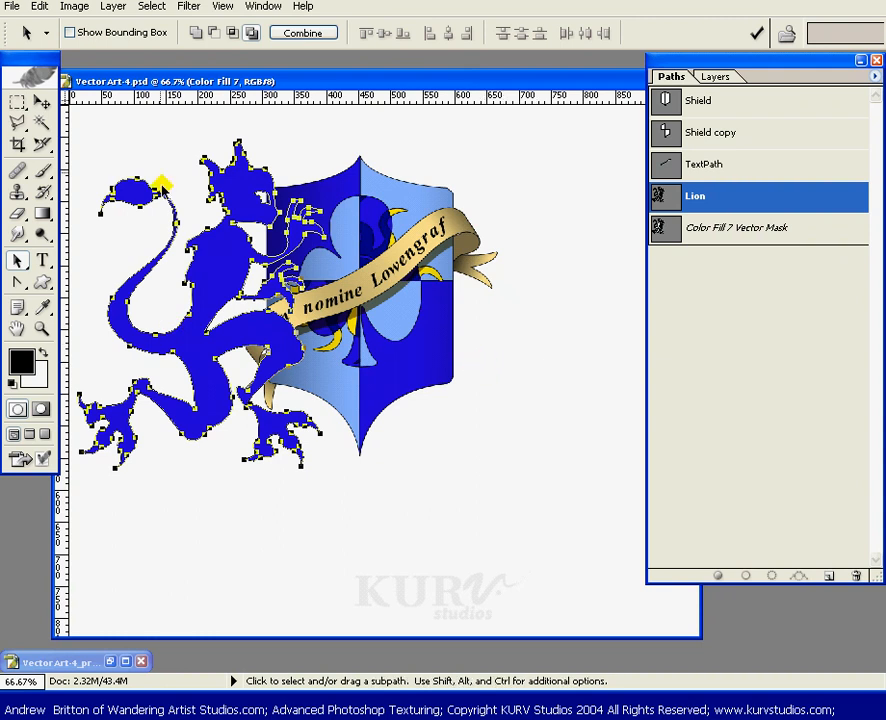
# - Flip the selected Lion path horizontally and drag it to the other side of the shield
pyautogui.click(39, 6)
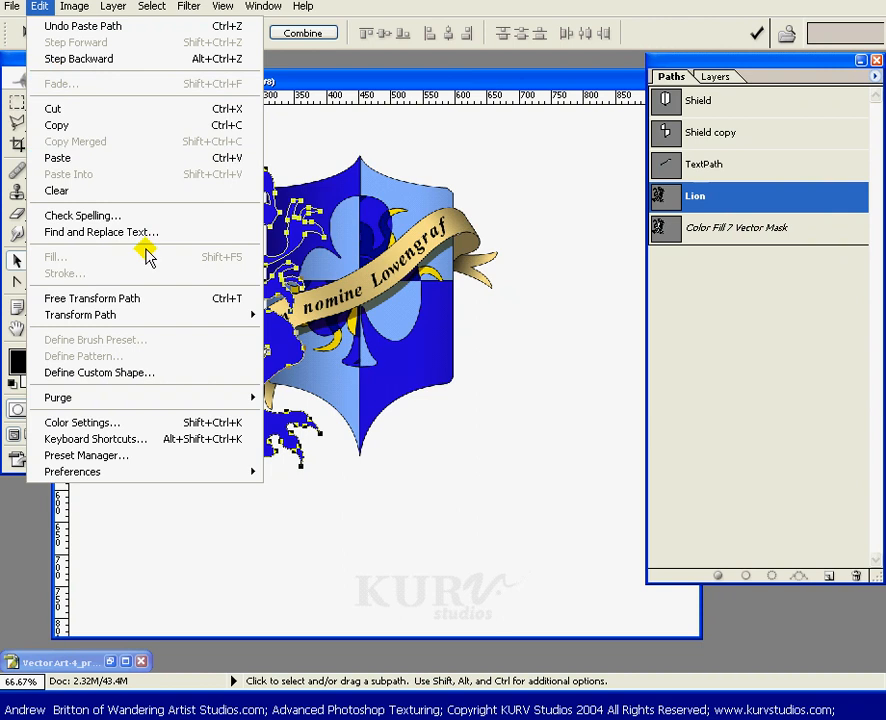
pyautogui.moveTo(210, 318)
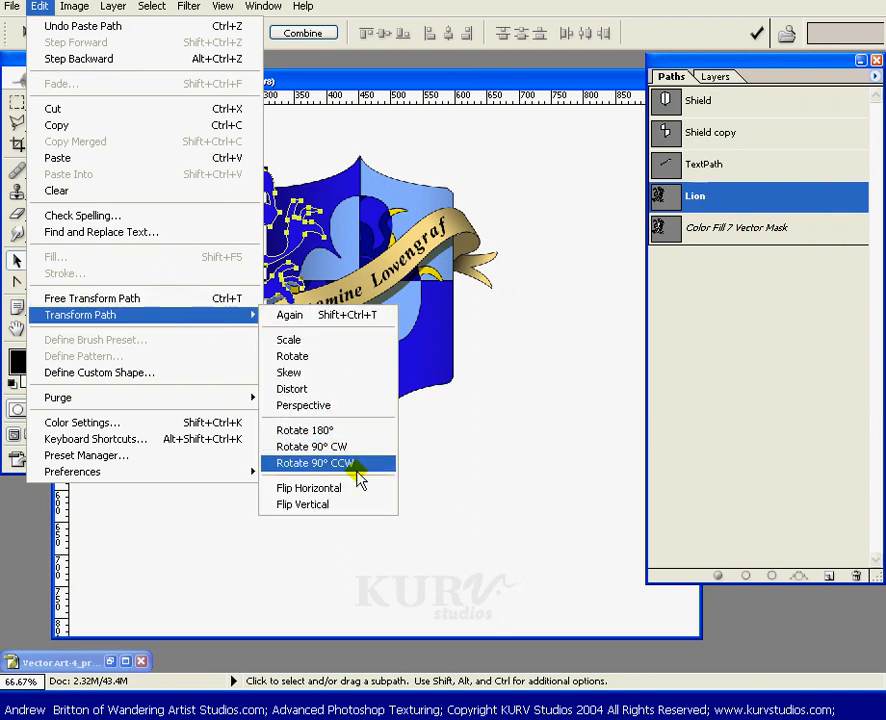
pyautogui.click(323, 490)
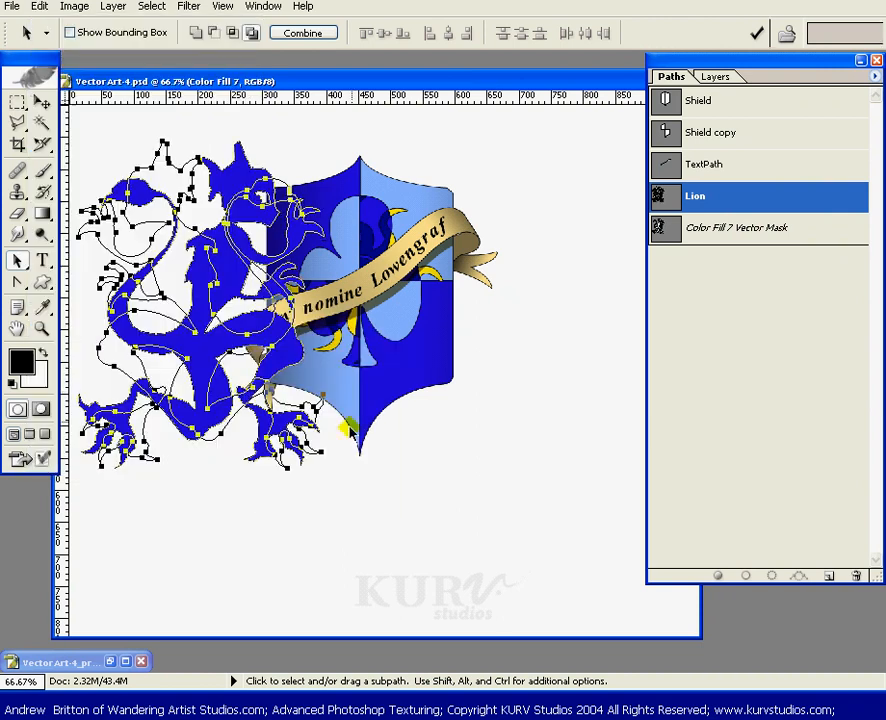
pyautogui.keyDown('shift'); pyautogui.click(177, 371); pyautogui.keyUp('shift')
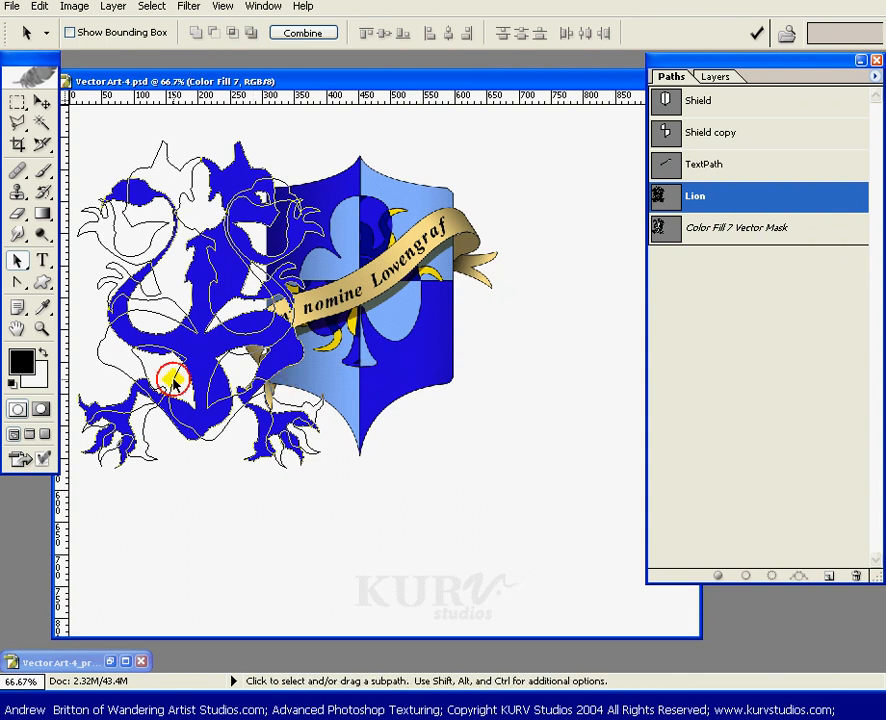
pyautogui.moveTo(168, 376); pyautogui.dragTo(500, 404)
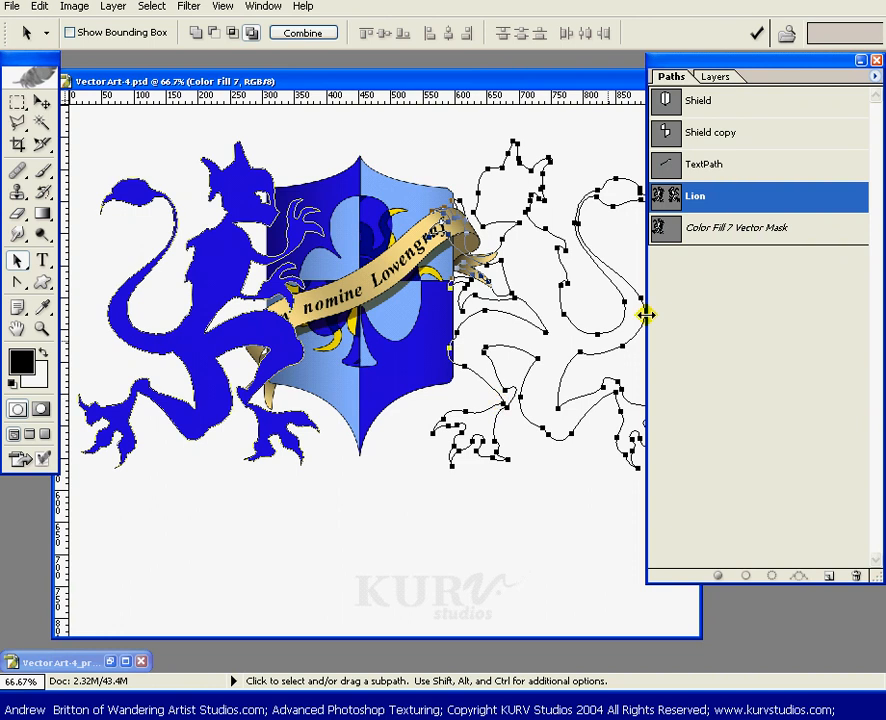
# - Step back to undo the path move, flip and selection
pyautogui.hotkey('ctrl', 'z')
pyautogui.hotkey('ctrl', 'alt', 'z')
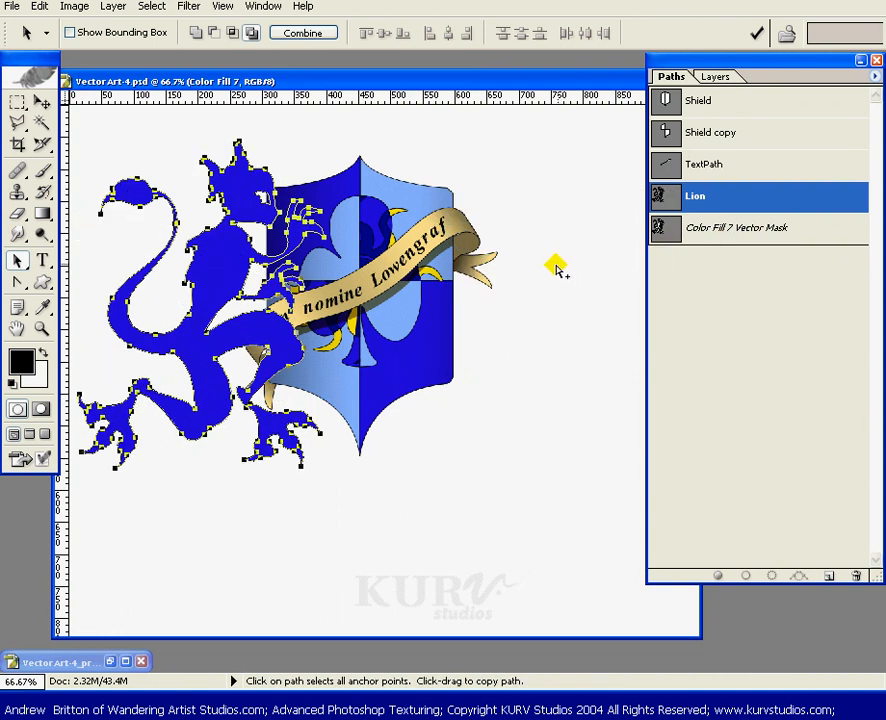
pyautogui.hotkey('ctrl', 'alt', 'z')
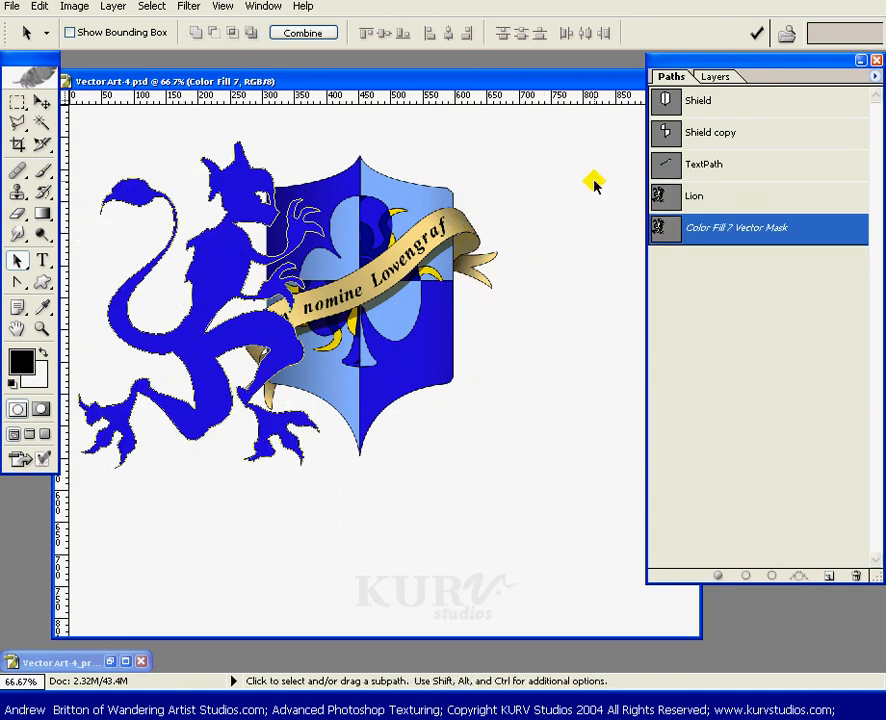
# - Define a custom shape named Lion from the Lion path
pyautogui.click(726, 196)
pyautogui.moveTo(414, 78)
pyautogui.mouseDown()
pyautogui.moveTo(390, 74)
pyautogui.moveTo(413, 72)
pyautogui.mouseUp()
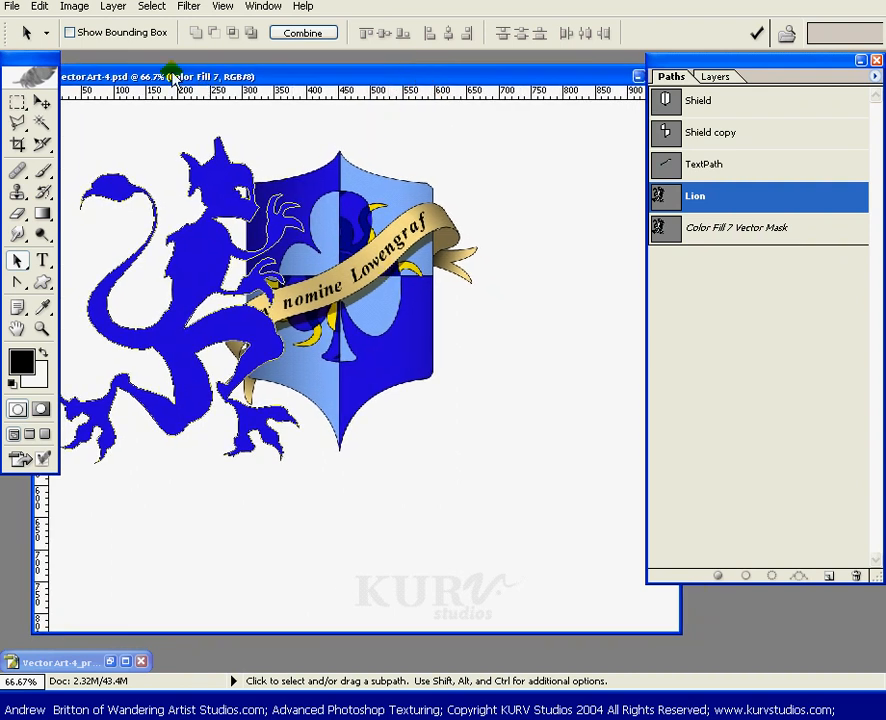
pyautogui.click(44, 9)
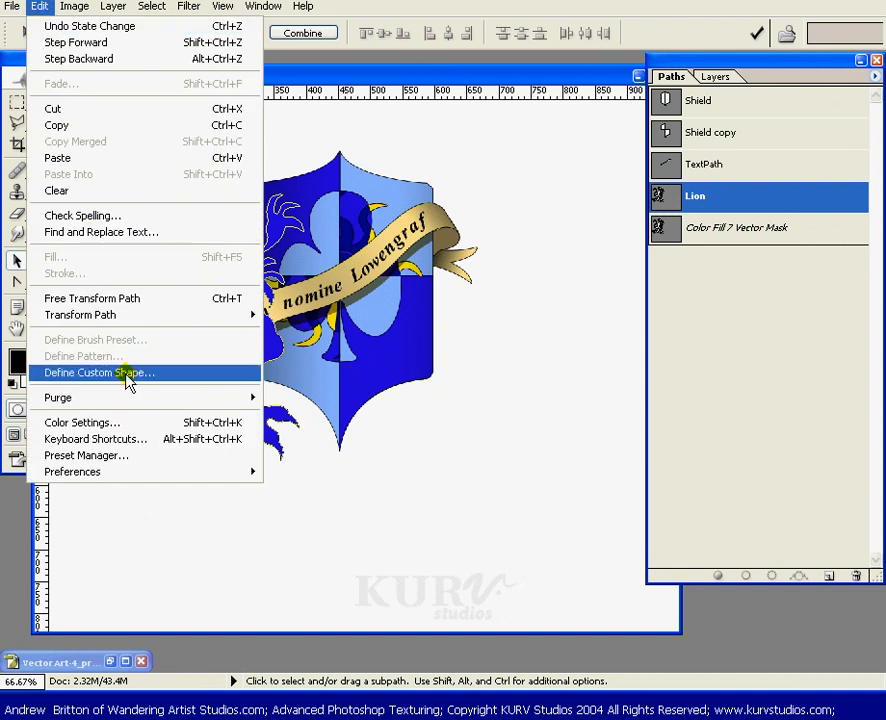
pyautogui.click(130, 376)
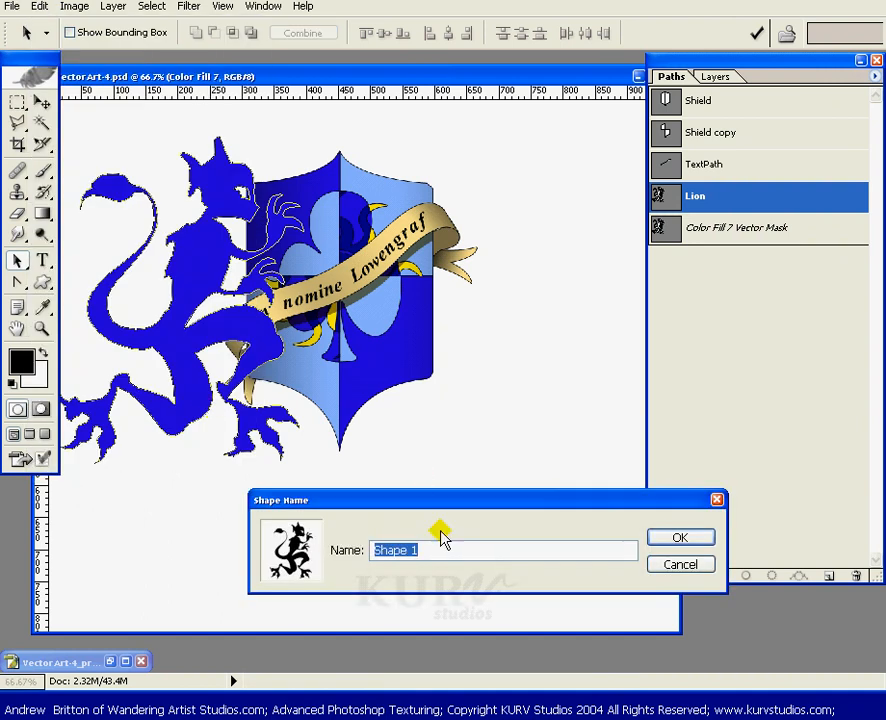
pyautogui.write('Lion')
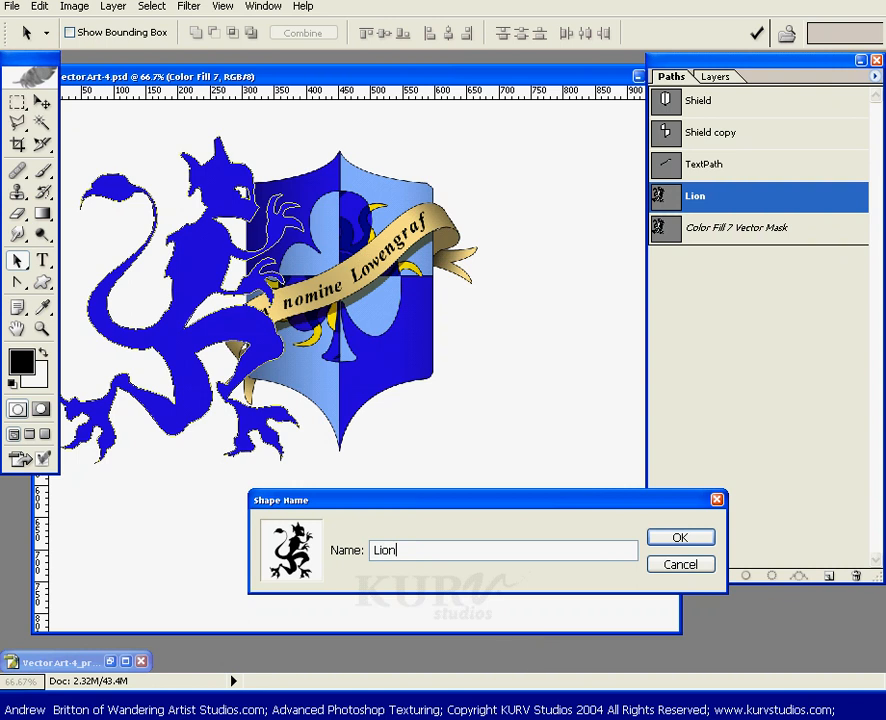
pyautogui.click(681, 540)
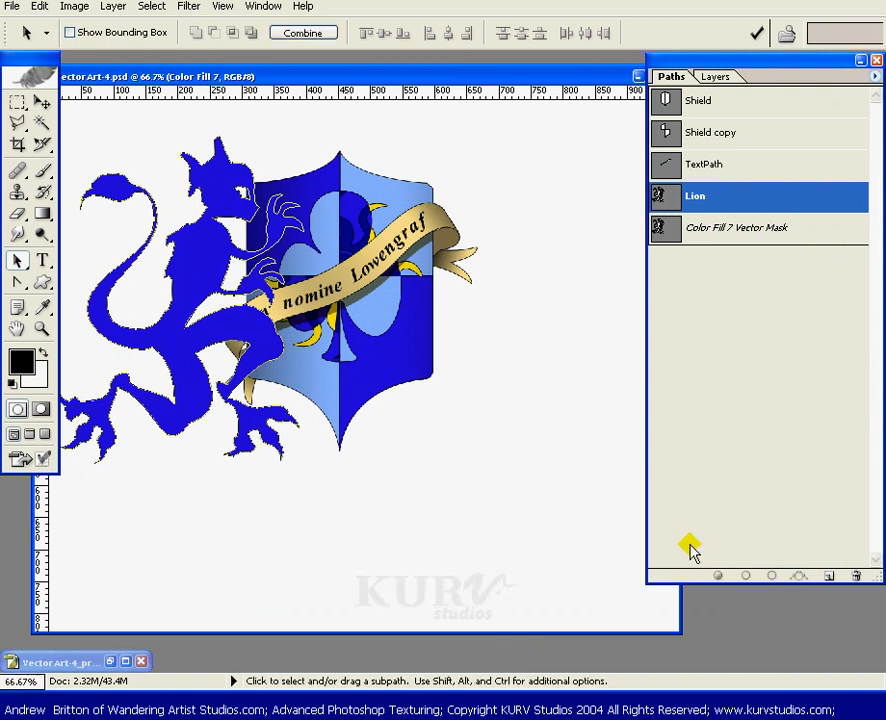
pyautogui.click(716, 78)
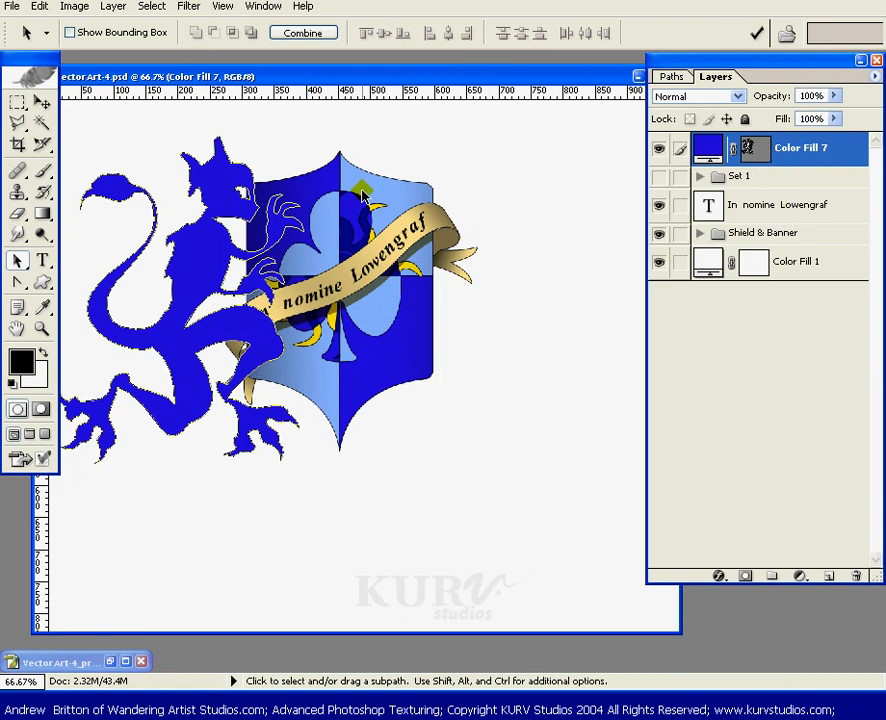
pyautogui.click(667, 79)
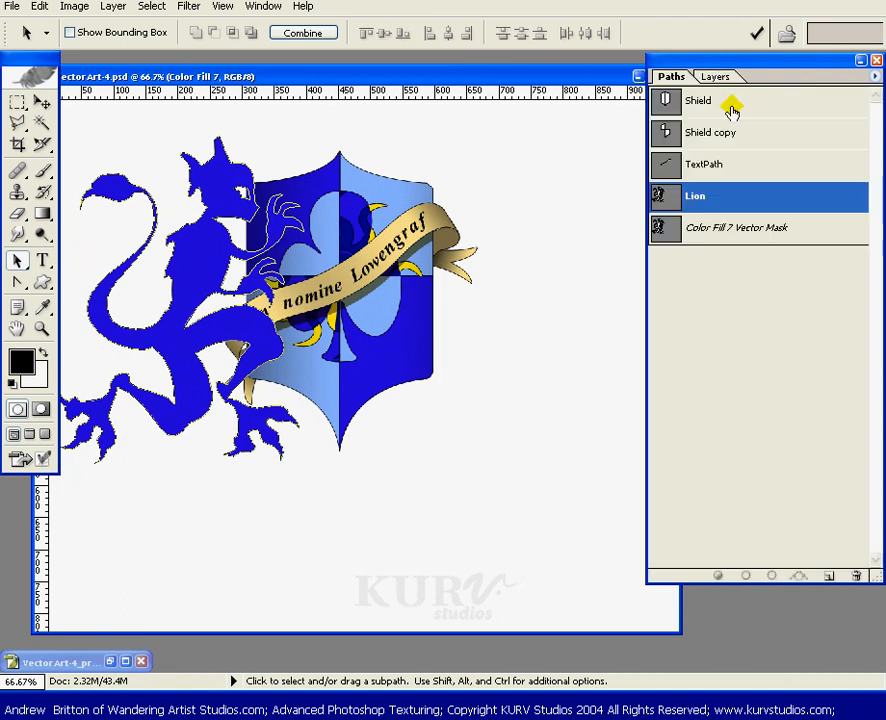
pyautogui.click(716, 77)
# - Choose the Custom Shape tool, pick the new Lion shape in the shape picker, and show the guides
pyautogui.click(45, 284)
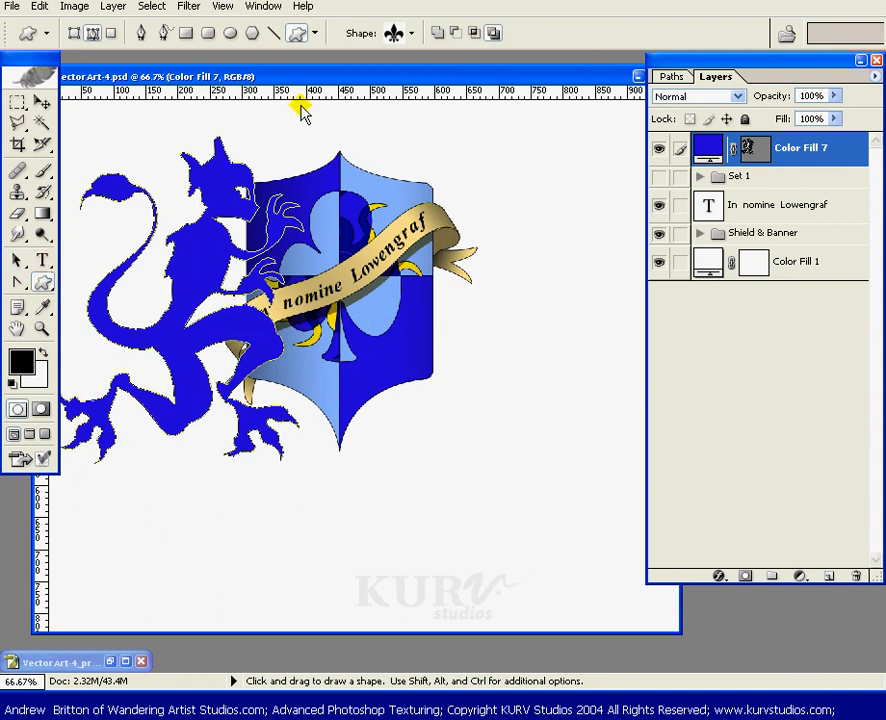
pyautogui.click(410, 34)
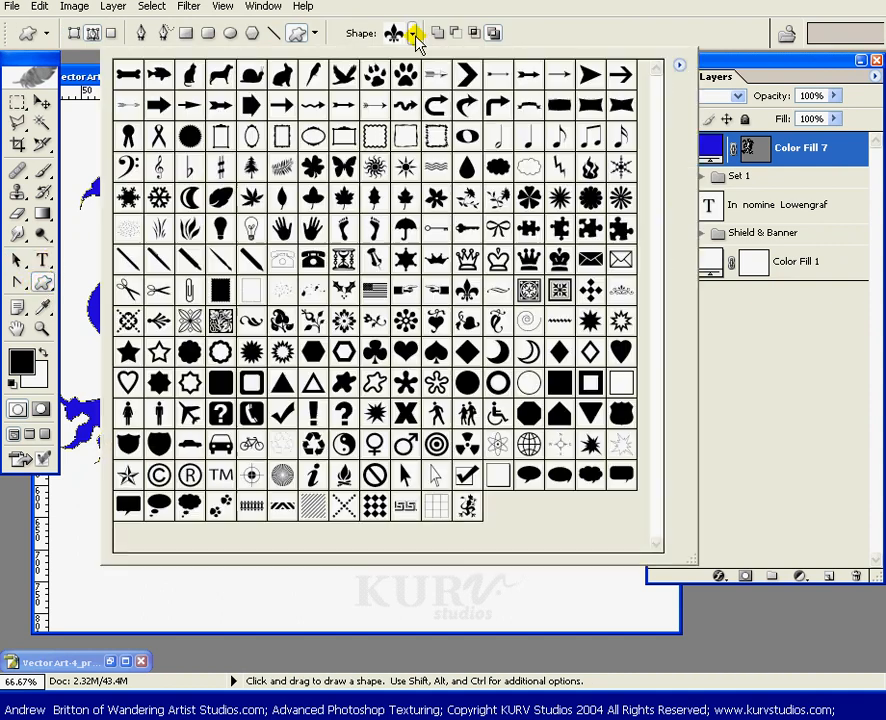
pyautogui.click(467, 507)
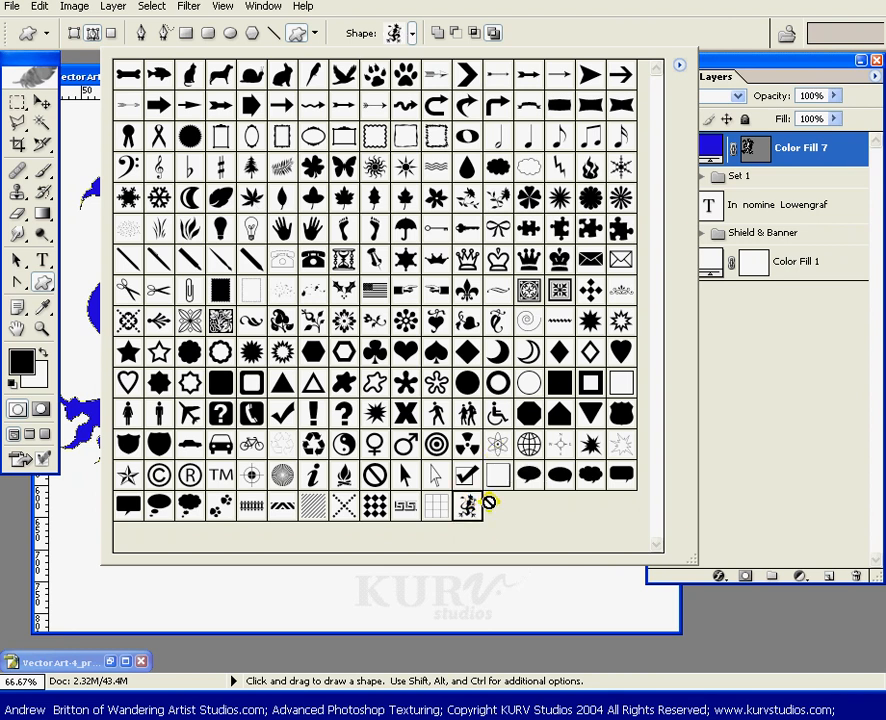
pyautogui.click(576, 35)
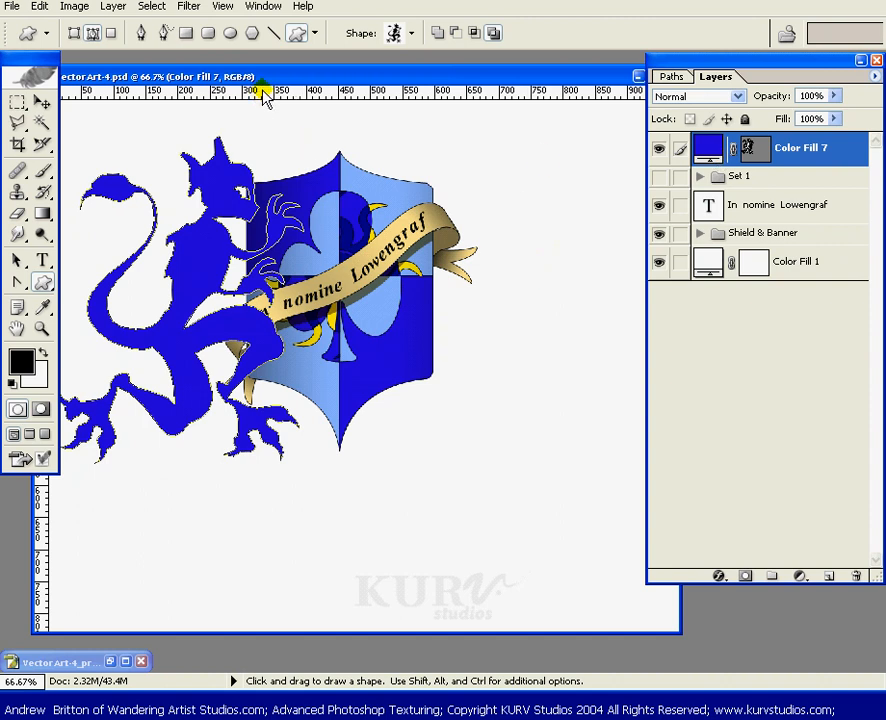
pyautogui.hotkey('ctrl', ';')
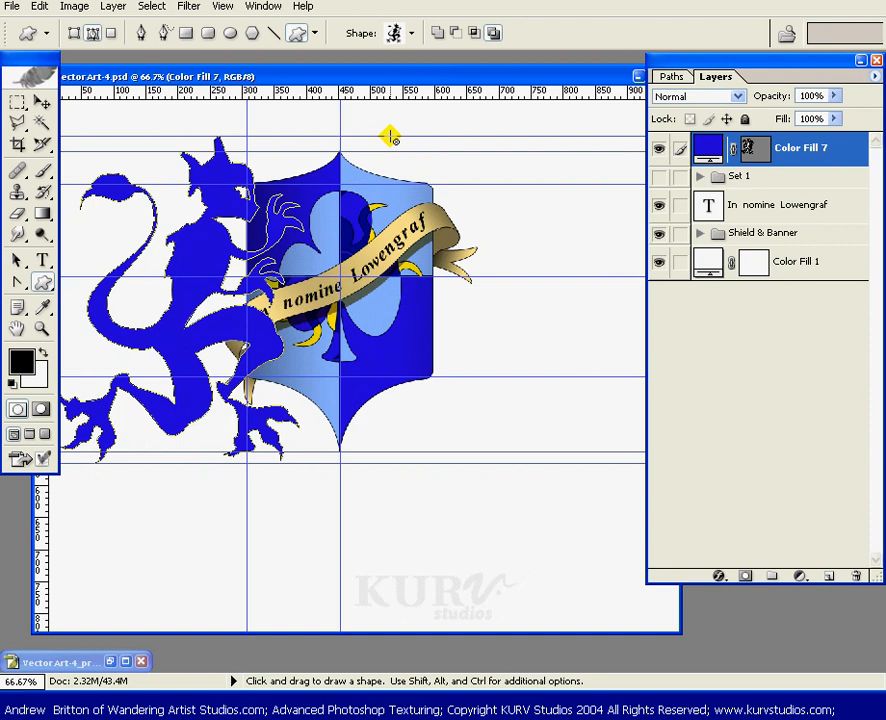
# - Draw a Lion custom shape layer on the right side of the shield, matching the existing lion's size
pyautogui.moveTo(385, 137); pyautogui.dragTo(629, 467)
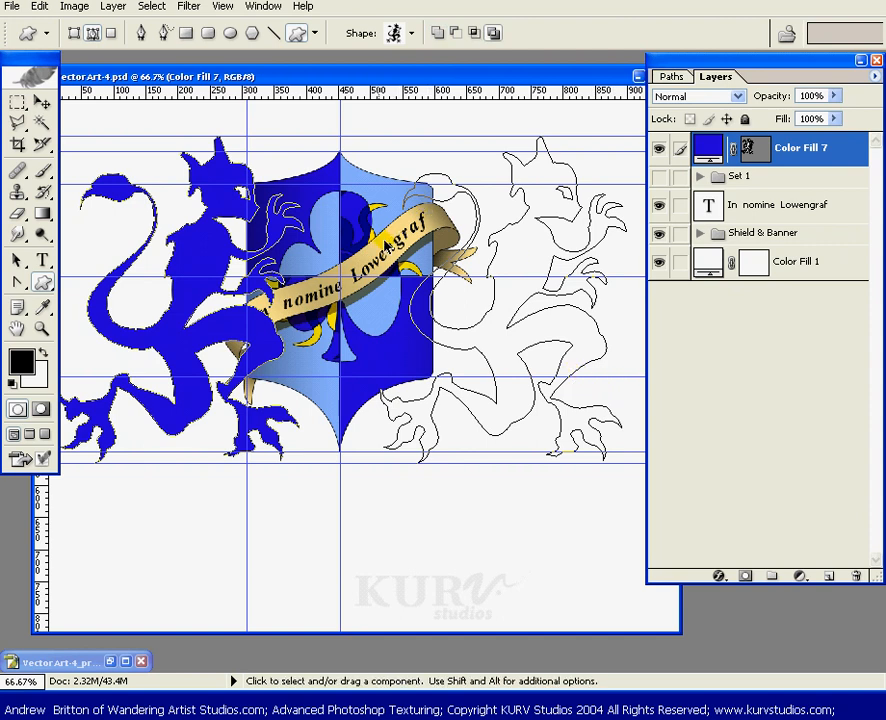
pyautogui.hotkey('ctrl', 'z')
pyautogui.click(74, 33)
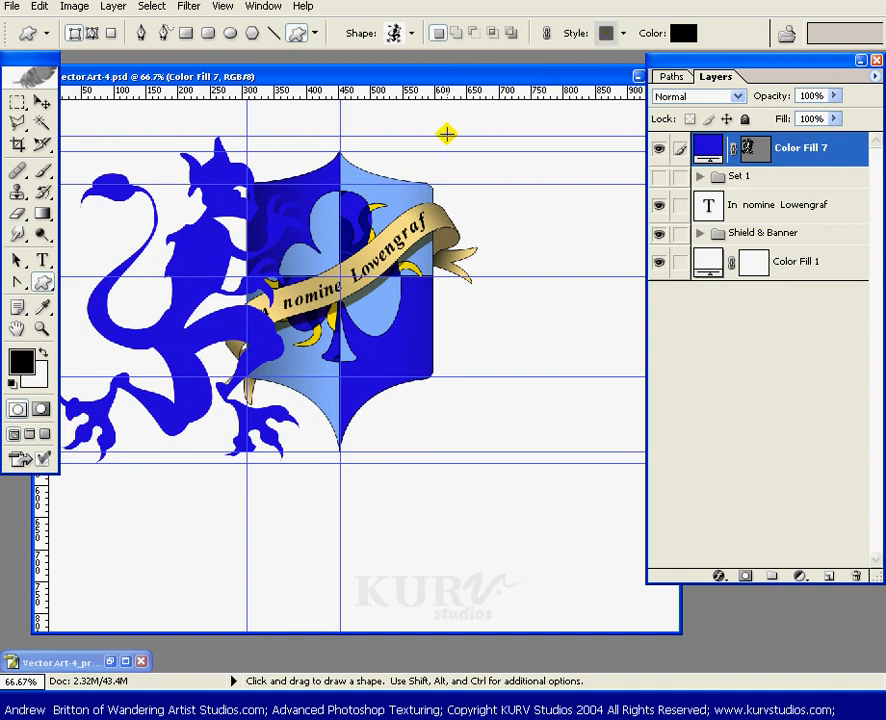
pyautogui.moveTo(413, 135)
pyautogui.mouseDown()
pyautogui.moveTo(536, 253)
pyautogui.moveTo(621, 299)
pyautogui.moveTo(668, 381)
pyautogui.moveTo(680, 445)
pyautogui.moveTo(678, 463)
pyautogui.moveTo(668, 457)
pyautogui.mouseUp()
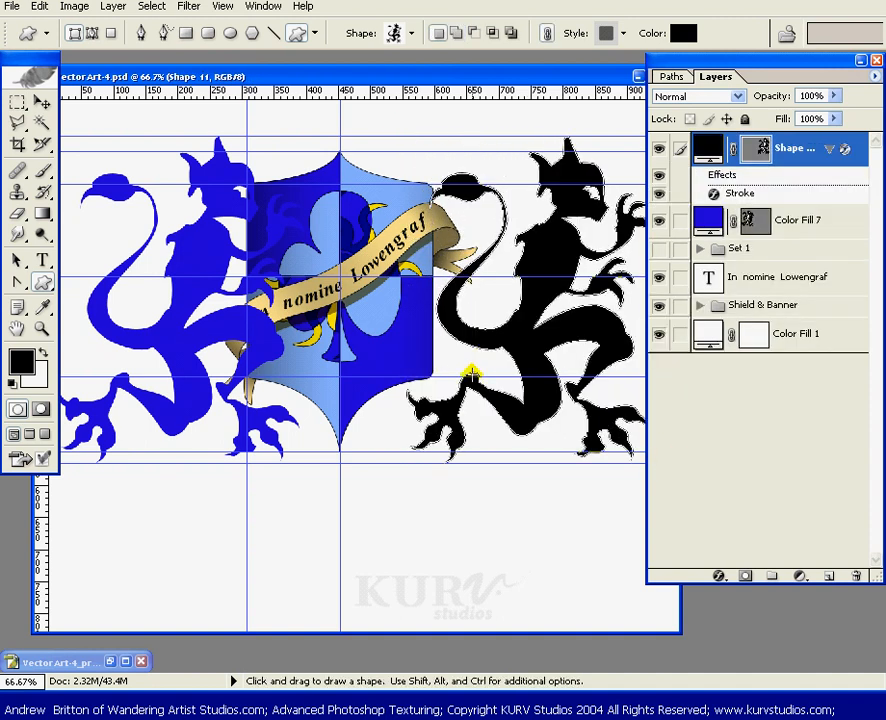
# - Set the new lion shape's fill color to 1F00DB by sampling the blue of the left lion
pyautogui.doubleClick(708, 150)
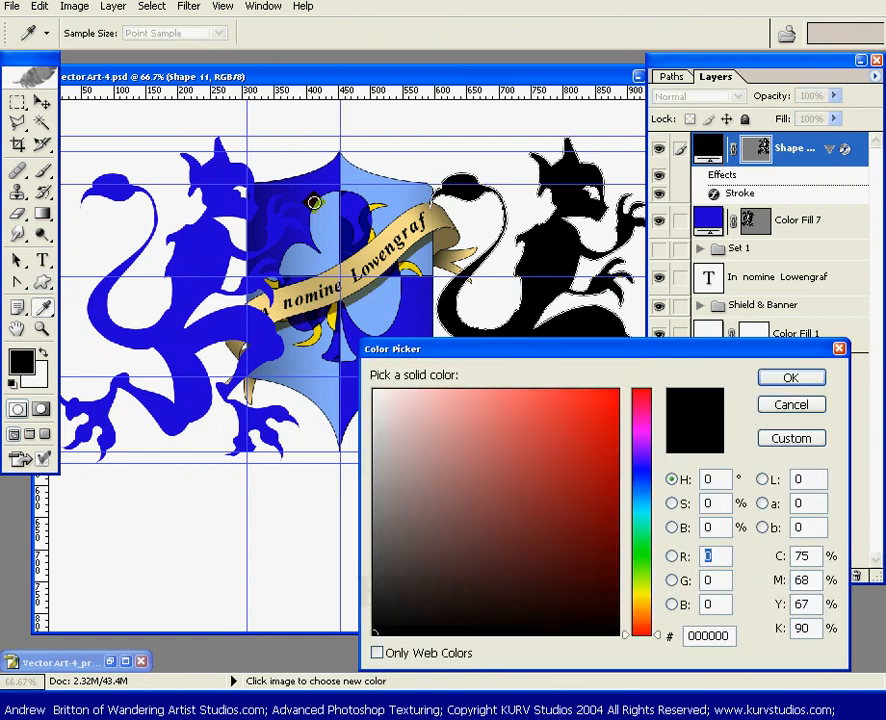
pyautogui.click(193, 258)
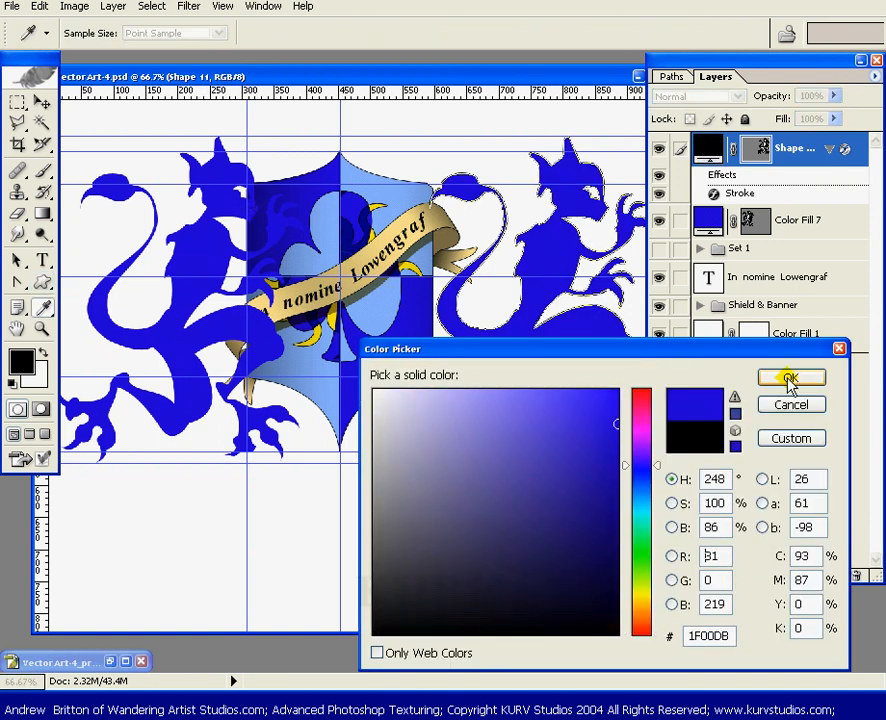
pyautogui.click(790, 378)
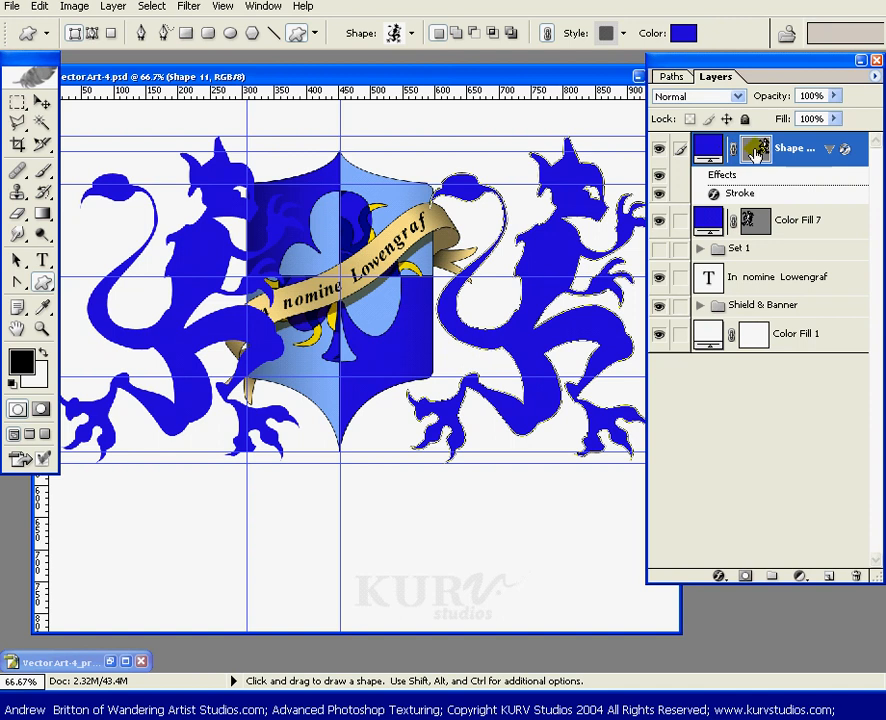
# - Flip the new lion shape horizontally so it faces the shield
pyautogui.hotkey('alt', 'e')
pyautogui.press('a')
pyautogui.press('h')
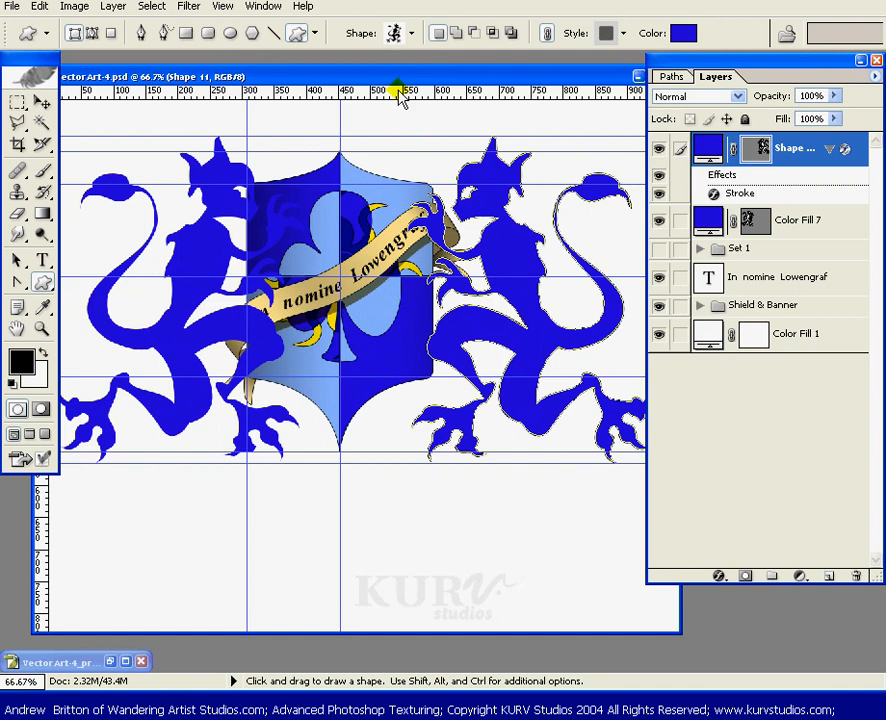
# - Hide the guides and nudge the right lion slightly further right
pyautogui.hotkey('ctrl', '-')
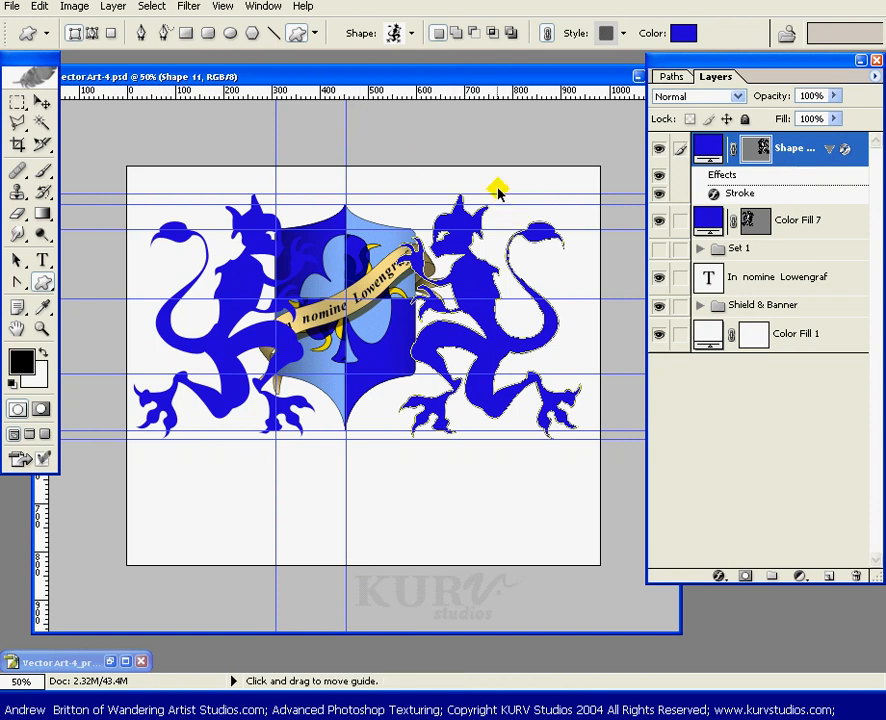
pyautogui.hotkey('ctrl', ';')
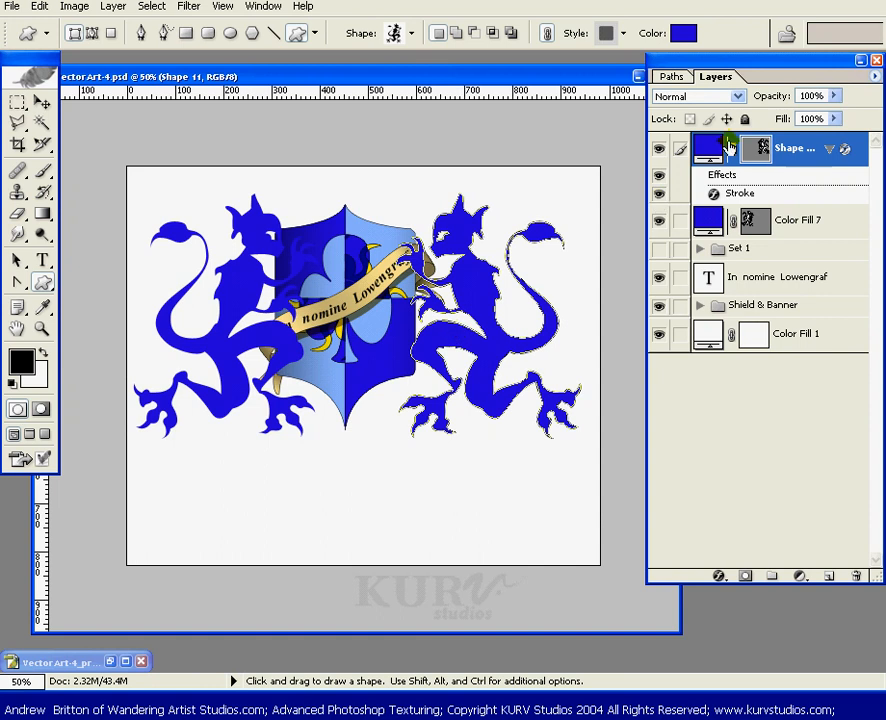
pyautogui.click(758, 148)
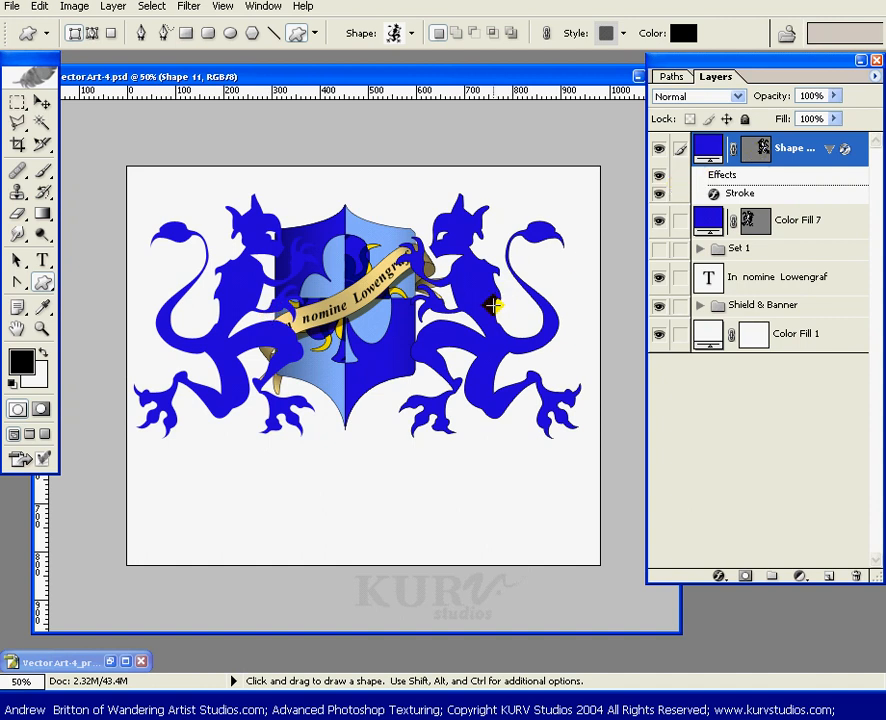
pyautogui.press('v')
pyautogui.moveTo(476, 344); pyautogui.dragTo(501, 351)
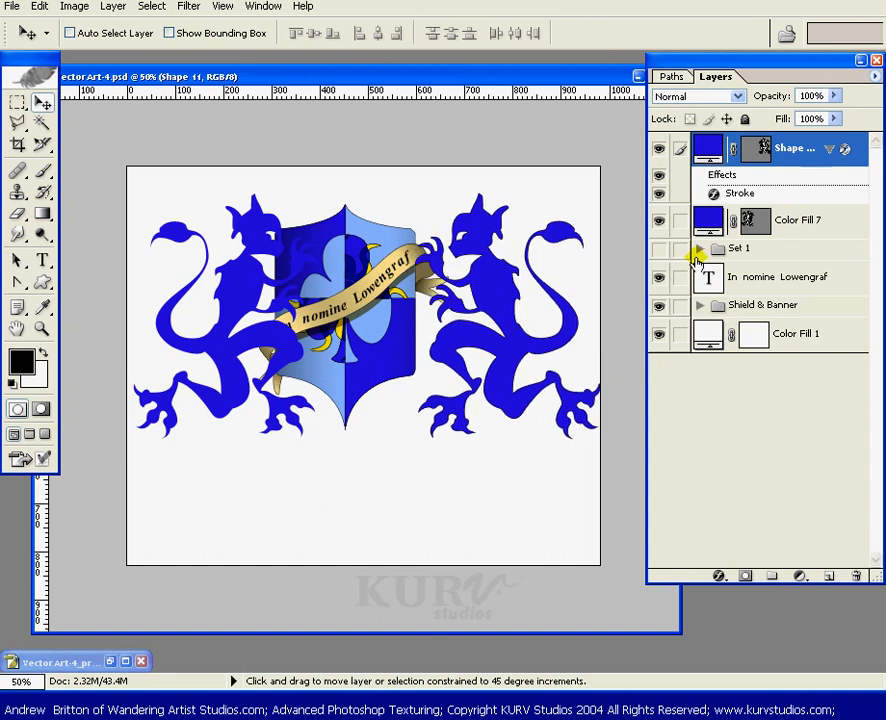
# - Nudge the left lion's Color Fill 7 layer slightly to the left
pyautogui.click(780, 224)
pyautogui.moveTo(279, 362)
pyautogui.mouseDown()
pyautogui.moveTo(264, 362)
pyautogui.moveTo(274, 362)
pyautogui.mouseUp()
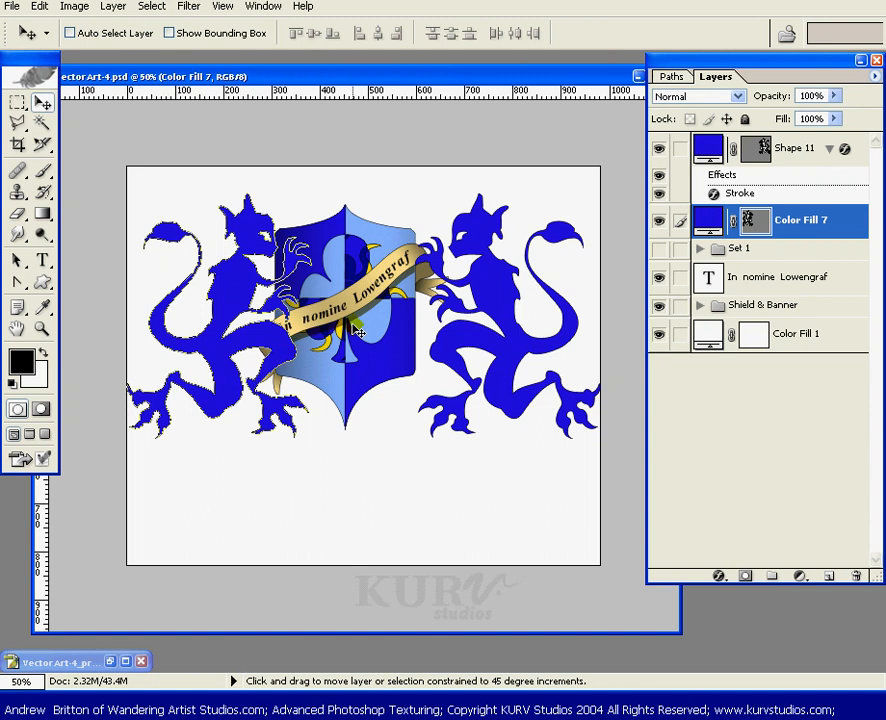
# - Link the motto text layer to the Shield & Banner group and move the group to the right
pyautogui.click(775, 308)
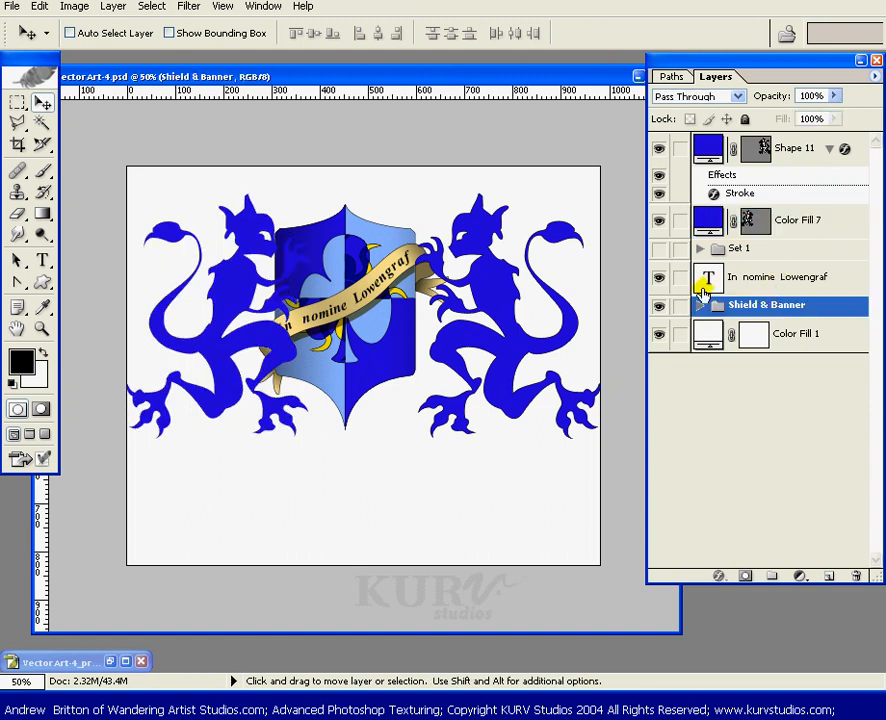
pyautogui.click(680, 279)
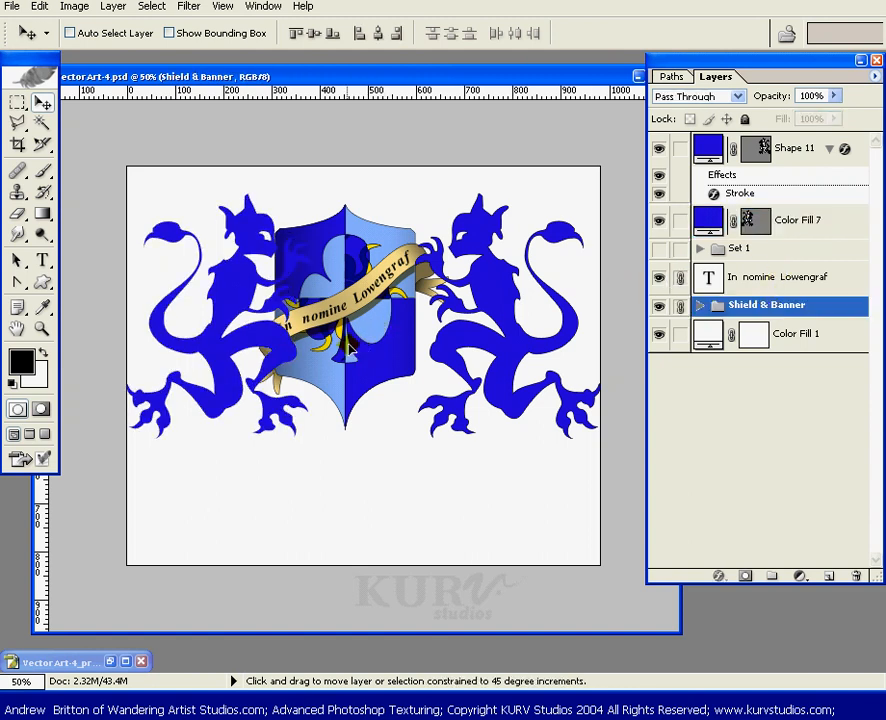
pyautogui.moveTo(347, 345); pyautogui.dragTo(360, 354)
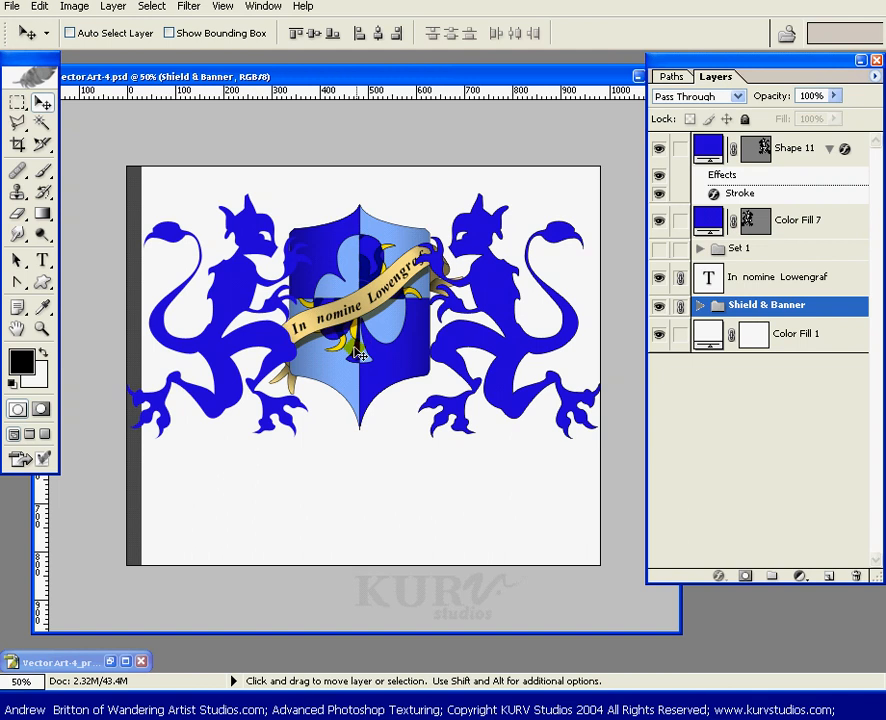
pyautogui.hotkey('ctrl', 'z')
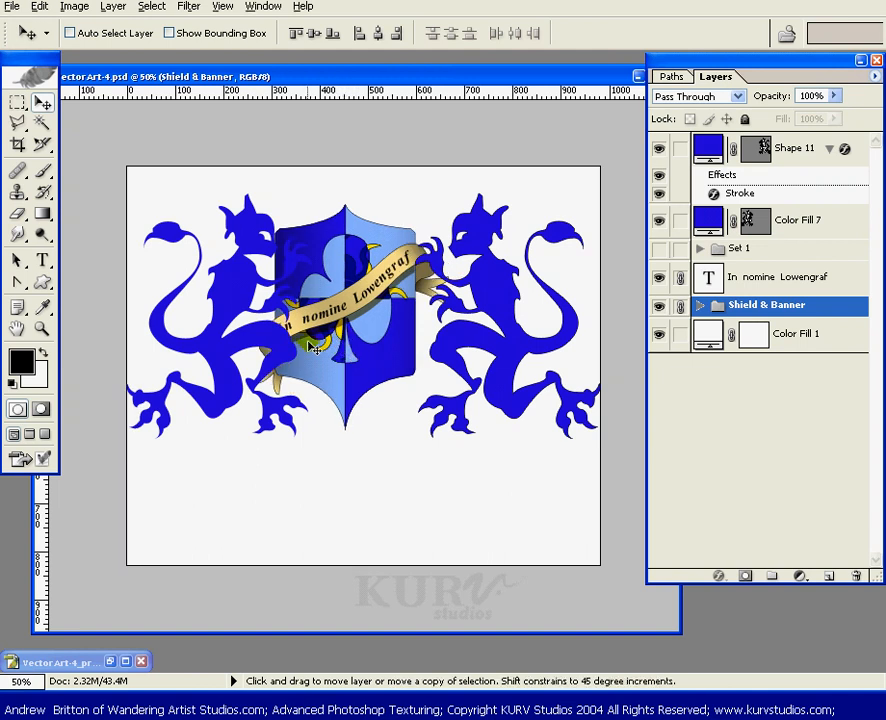
pyautogui.hotkey('ctrl', 'z')
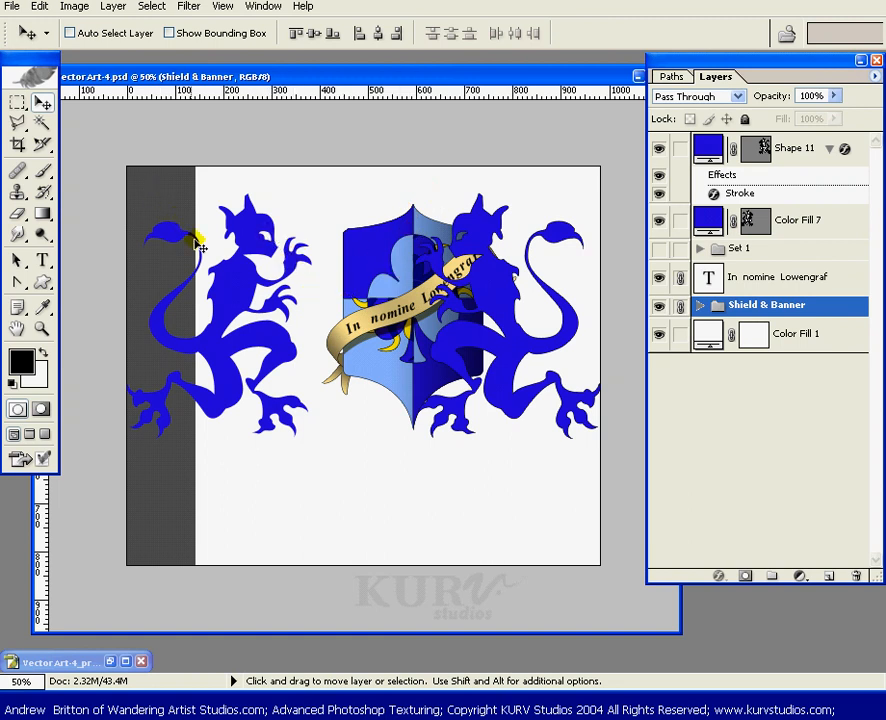
# - Hide the gradient fill's gray band at the canvas's left edge by filling a rectangular marquee on its layer mask
pyautogui.click(700, 308)
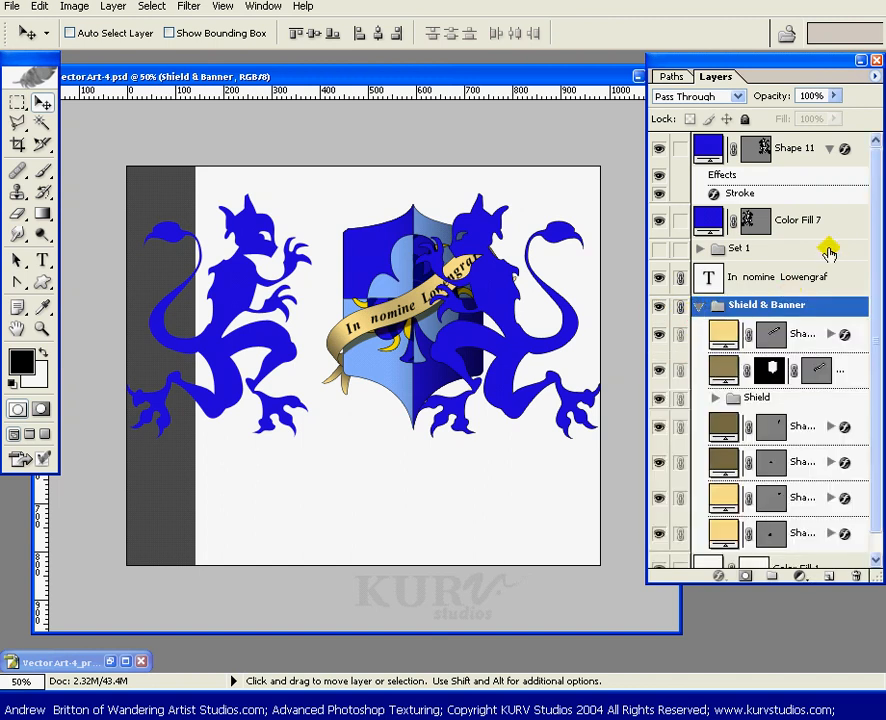
pyautogui.moveTo(870, 237); pyautogui.dragTo(873, 300)
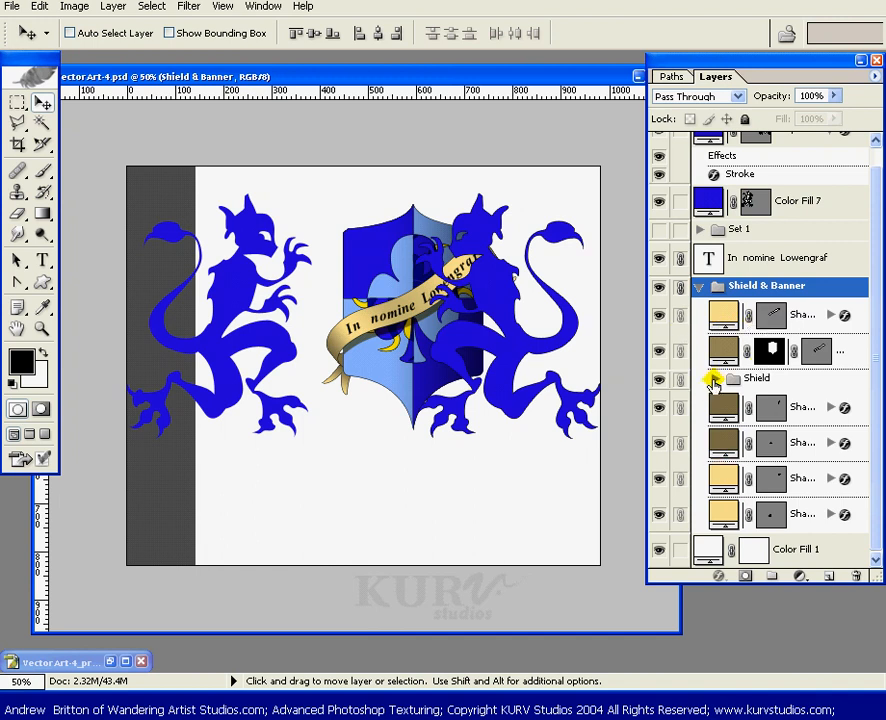
pyautogui.click(714, 382)
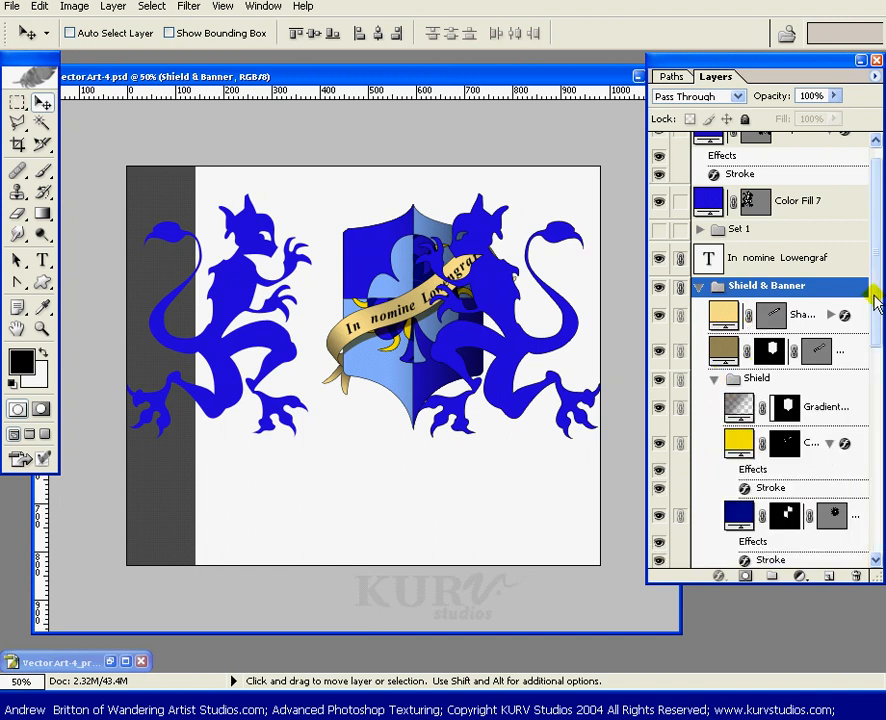
pyautogui.moveTo(876, 300); pyautogui.dragTo(833, 348)
pyautogui.click(731, 257)
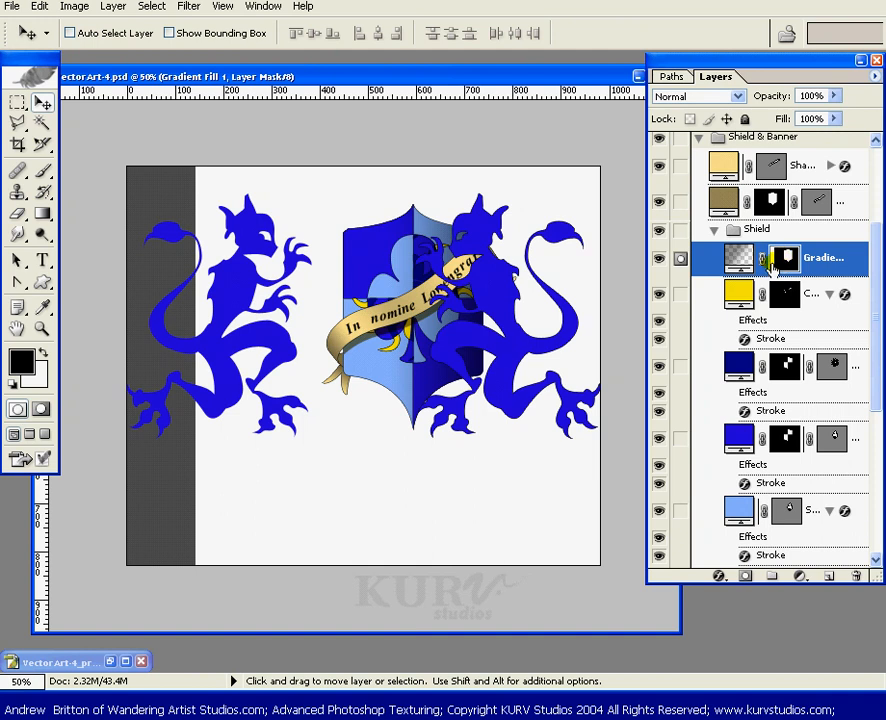
pyautogui.press('m')
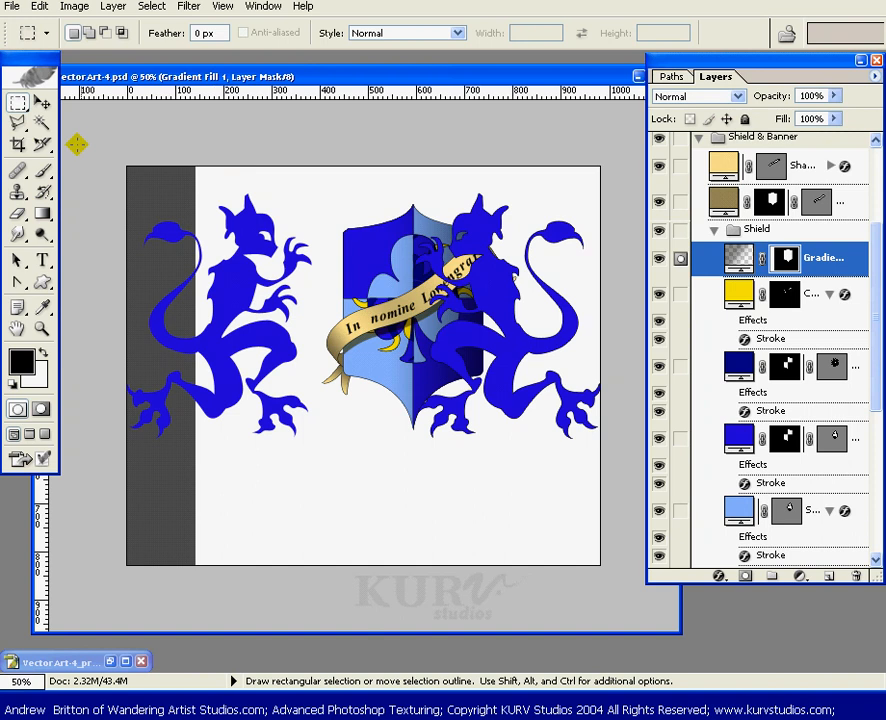
pyautogui.moveTo(127, 167); pyautogui.dragTo(219, 571)
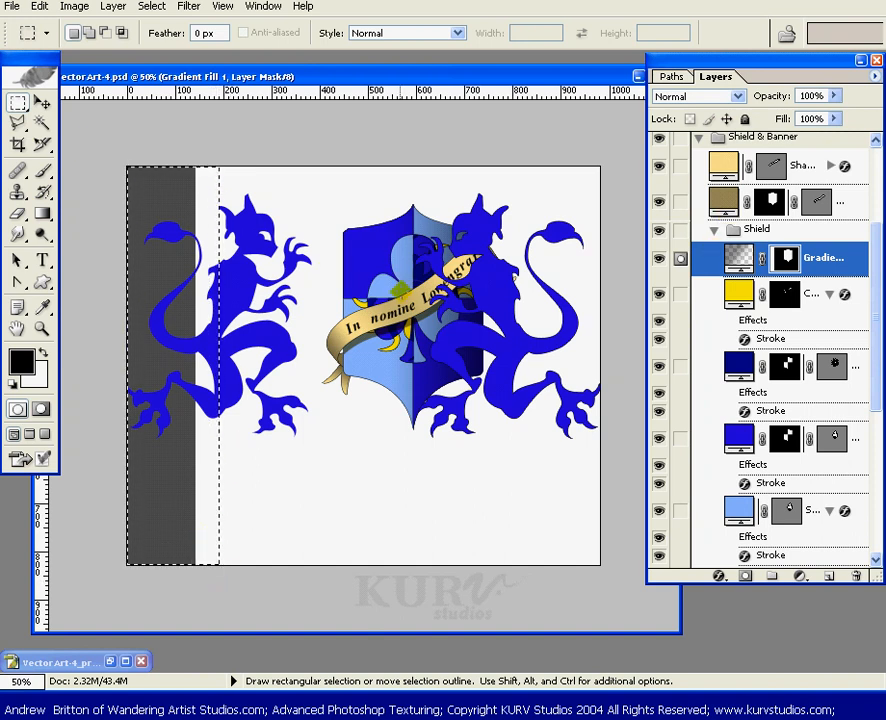
pyautogui.hotkey('alt', 'BackSpace')
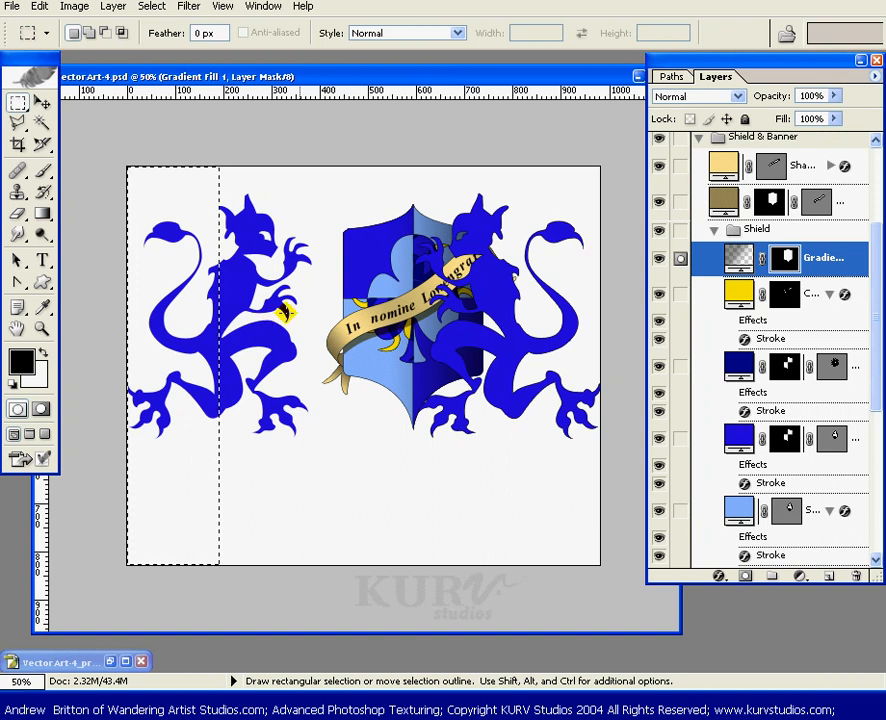
pyautogui.hotkey('ctrl', 'd')
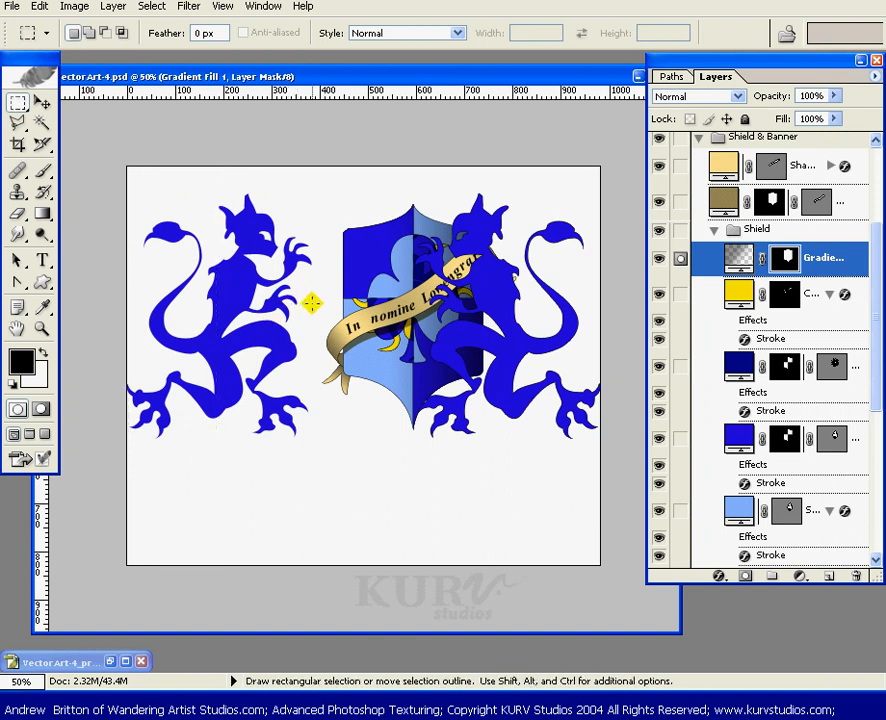
# - Unlink the shield's gradient fill from its mask and shift the gradient slightly left
pyautogui.click(762, 259)
pyautogui.press('v')
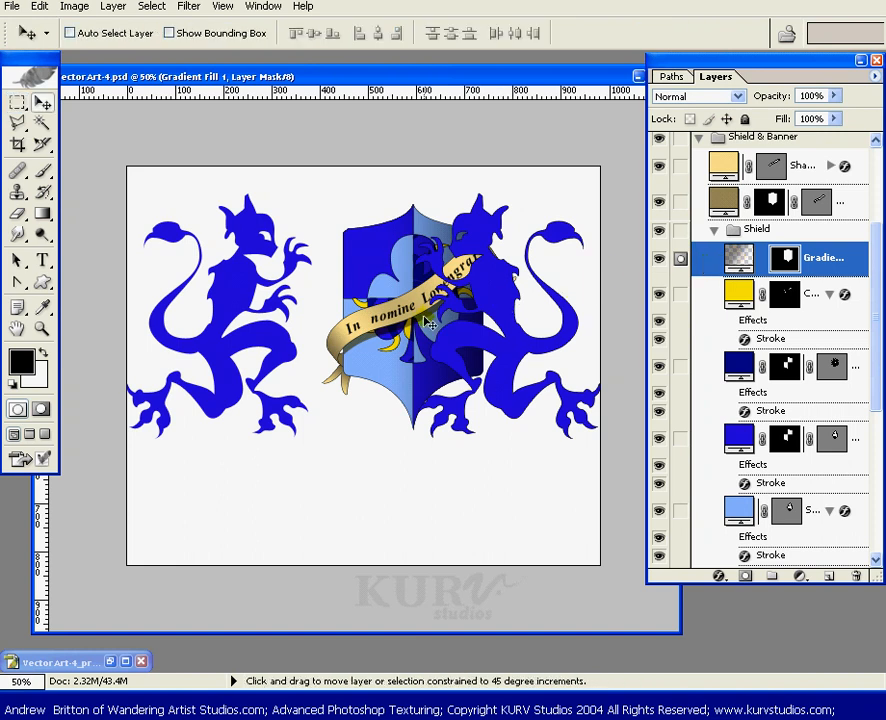
pyautogui.moveTo(422, 327); pyautogui.dragTo(400, 333)
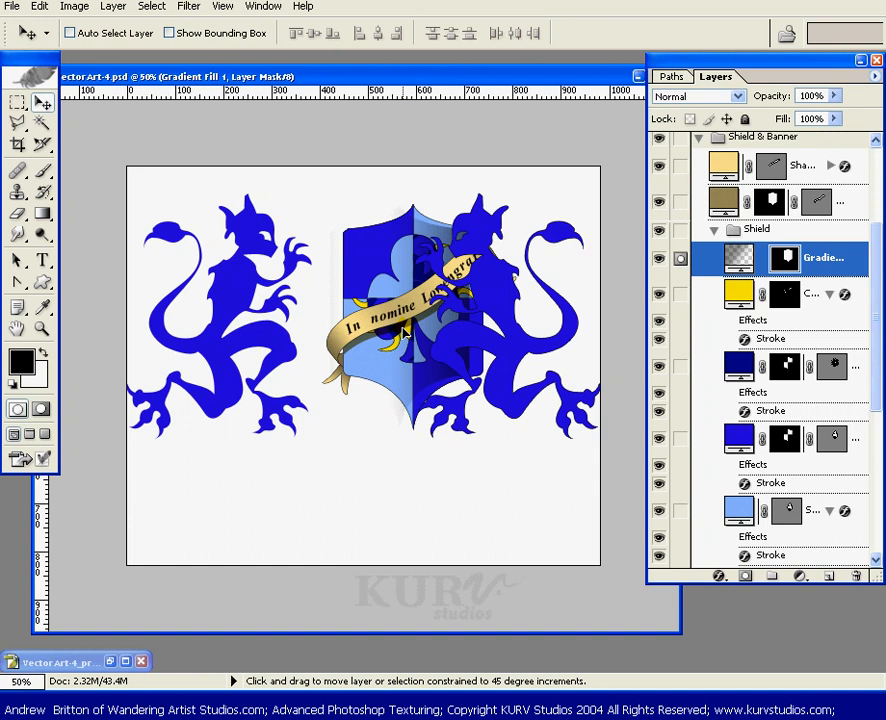
pyautogui.moveTo(405, 330); pyautogui.dragTo(410, 333)
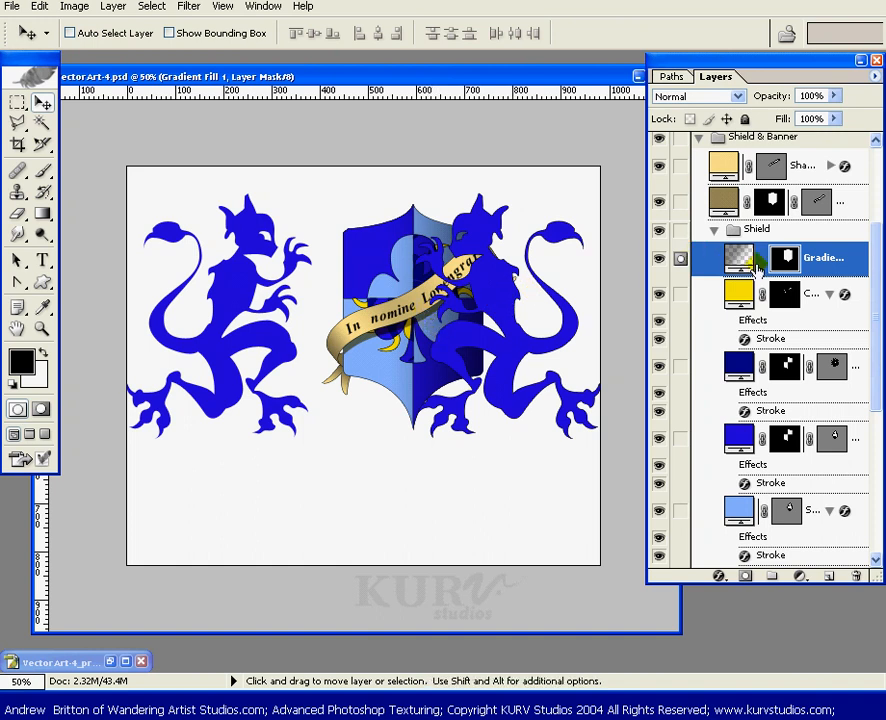
# - Collapse the Shield & Banner group and move it left to center it between the lions
pyautogui.scroll(1, 872, 255)
pyautogui.scroll(5, 872, 255)
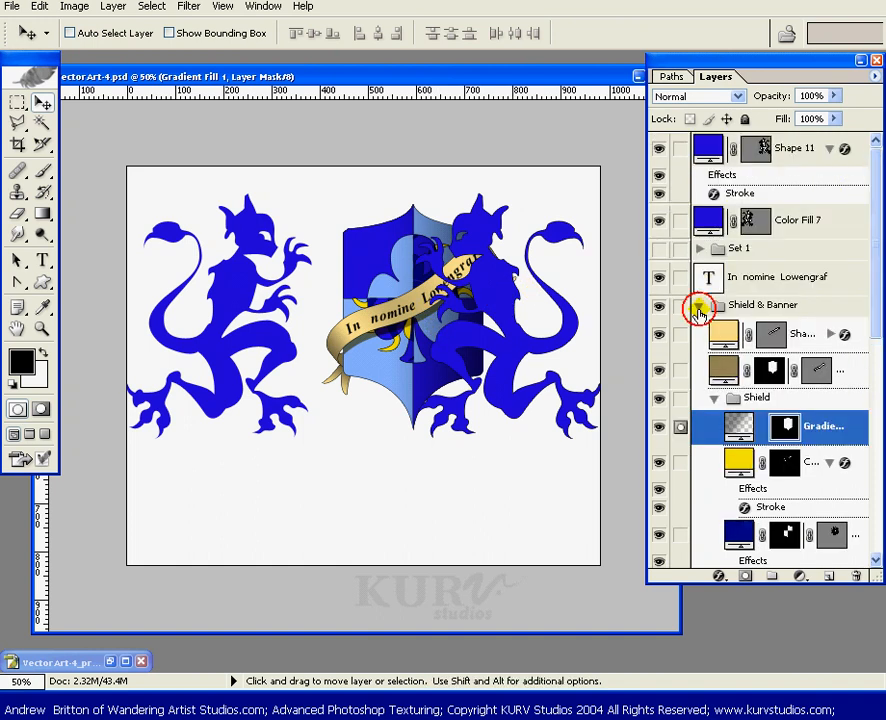
pyautogui.click(699, 306)
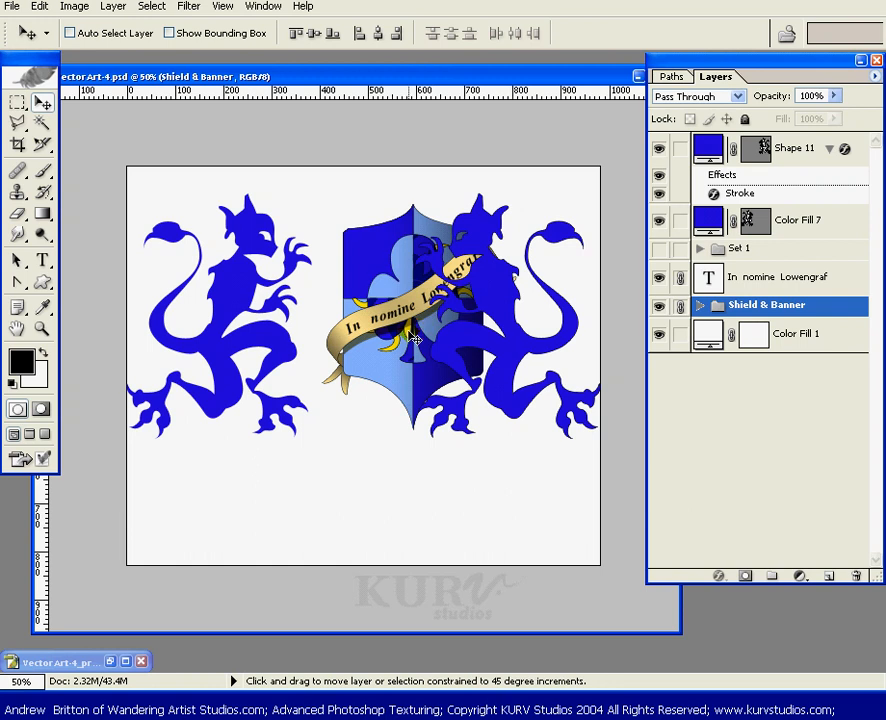
pyautogui.moveTo(405, 340); pyautogui.dragTo(374, 337)
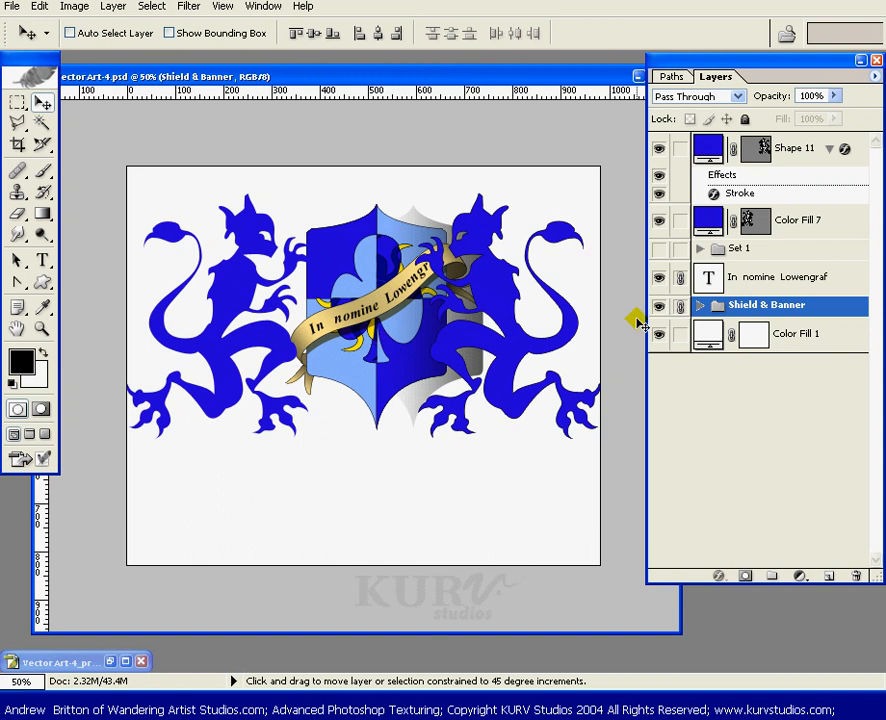
# - Shift the shield's gradient fill left to realign it with the shield, then collapse the group
pyautogui.click(701, 305)
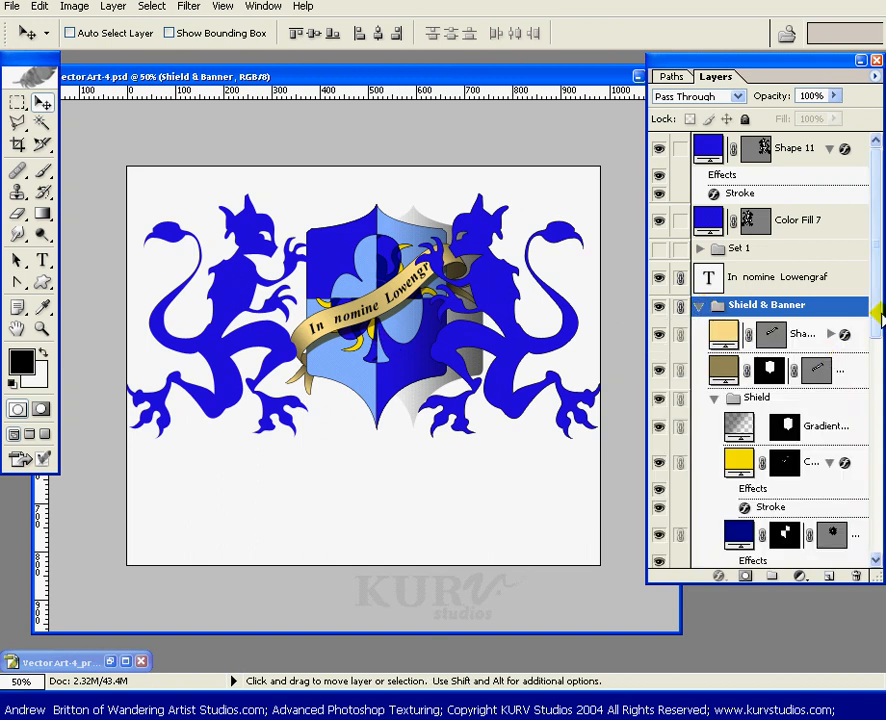
pyautogui.scroll(-2, 828, 355)
pyautogui.click(756, 354)
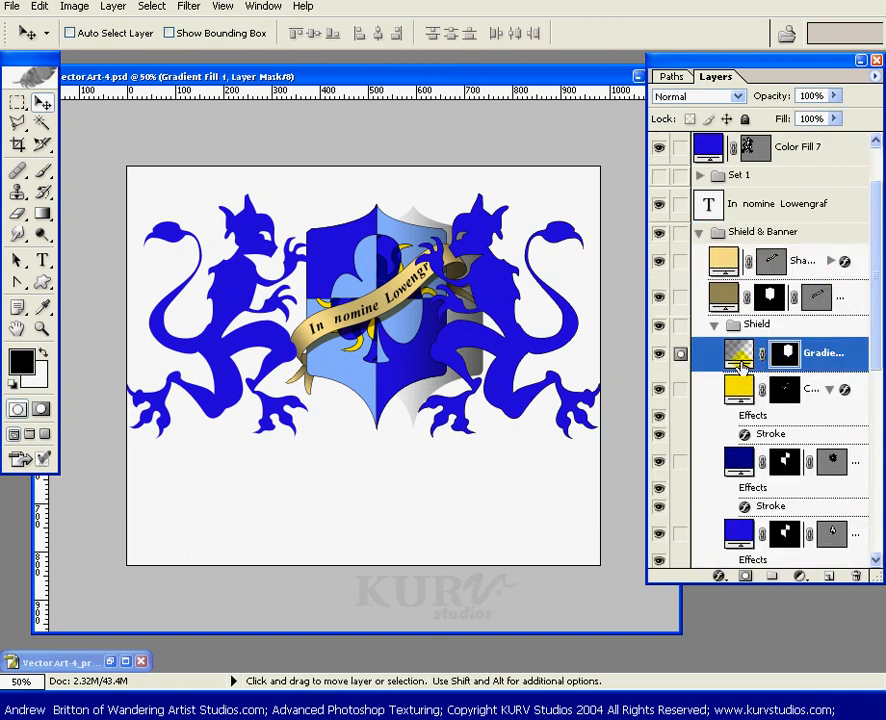
pyautogui.moveTo(455, 333); pyautogui.dragTo(405, 337)
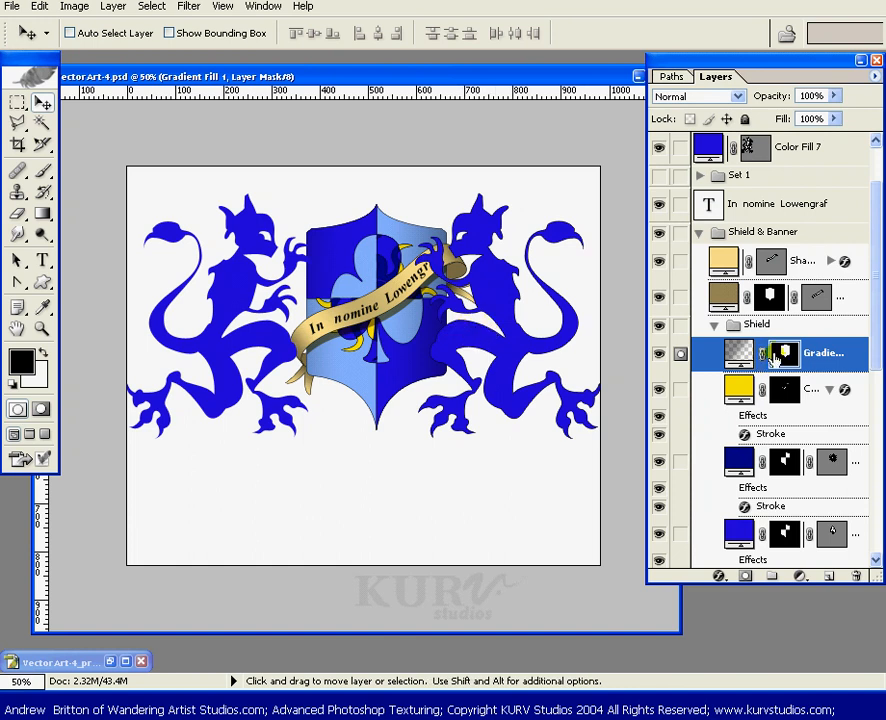
pyautogui.click(699, 232)
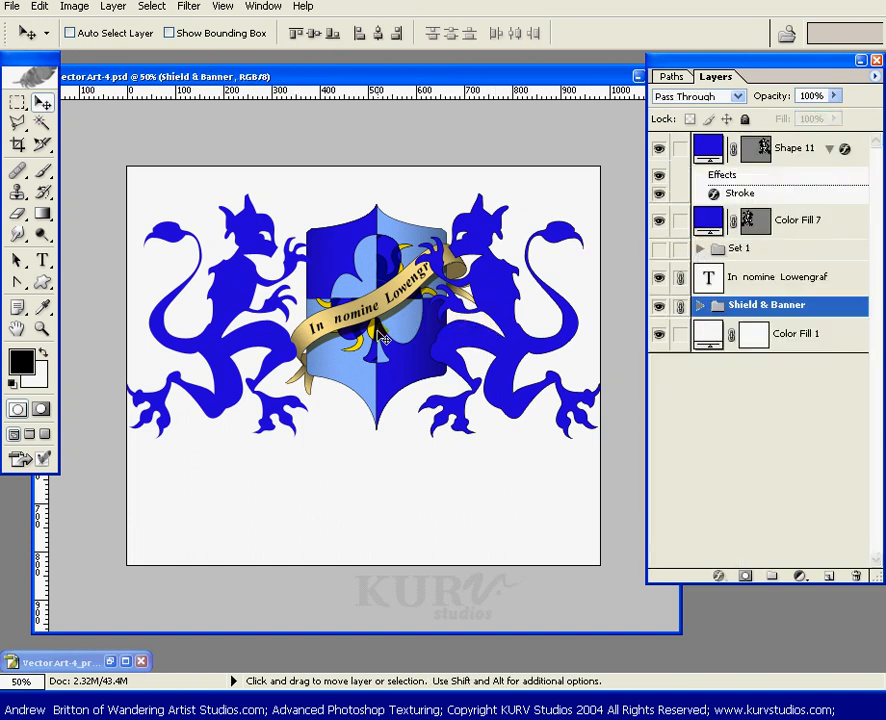
# - Nudge the Shield & Banner group slightly further left between the lions
pyautogui.moveTo(376, 331); pyautogui.dragTo(371, 331)
pyautogui.hotkey('shift', 'Left')
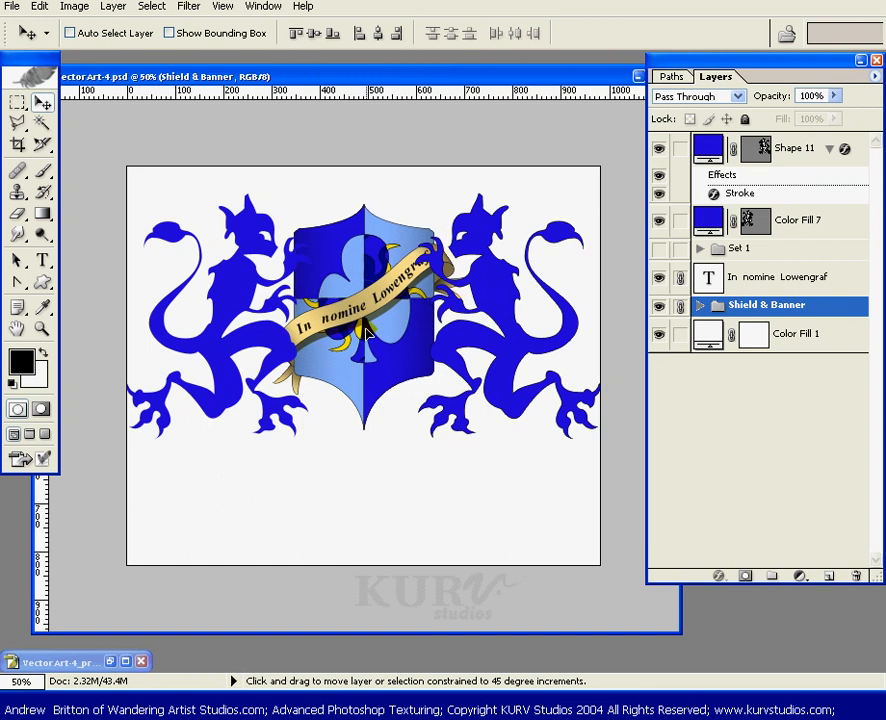
pyautogui.moveTo(364, 329); pyautogui.dragTo(362, 329)
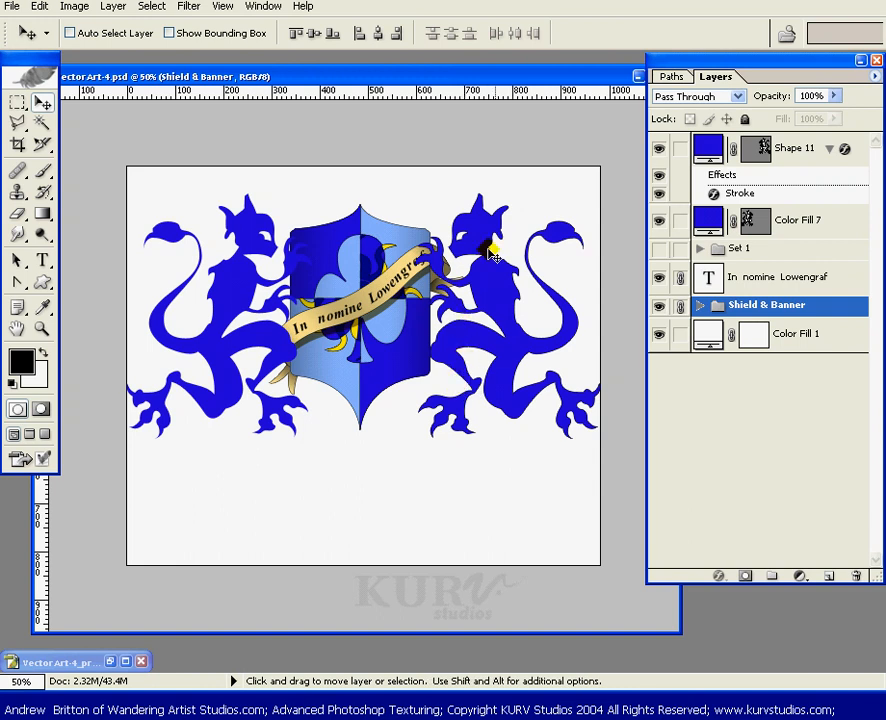
# - Select the motto text layer, zoom into the banner, and pull the text's end point back along its curved path
pyautogui.click(763, 280)
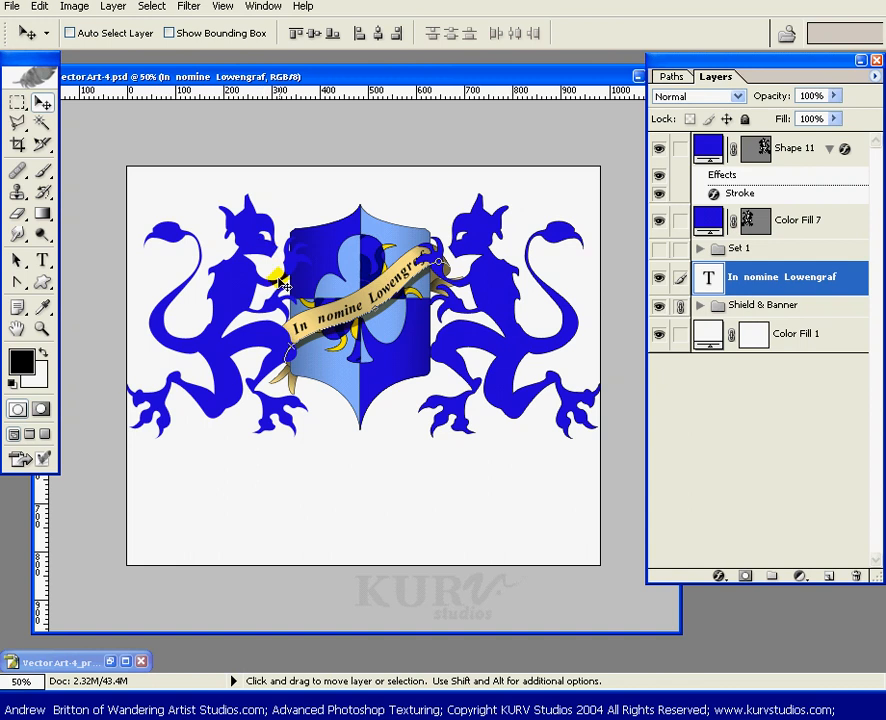
pyautogui.press('z')
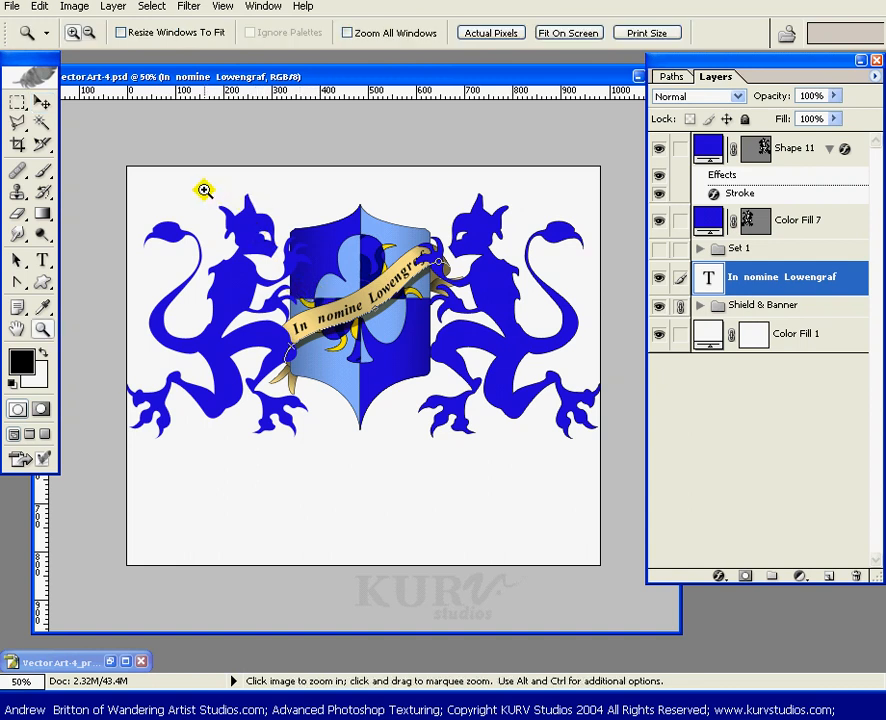
pyautogui.moveTo(203, 194); pyautogui.dragTo(498, 458)
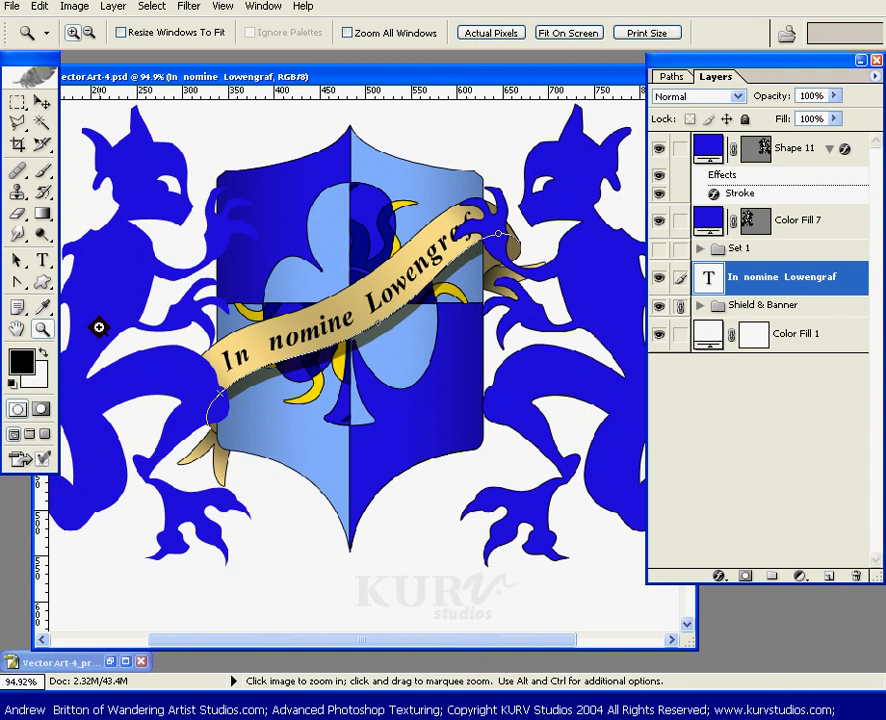
pyautogui.click(20, 259)
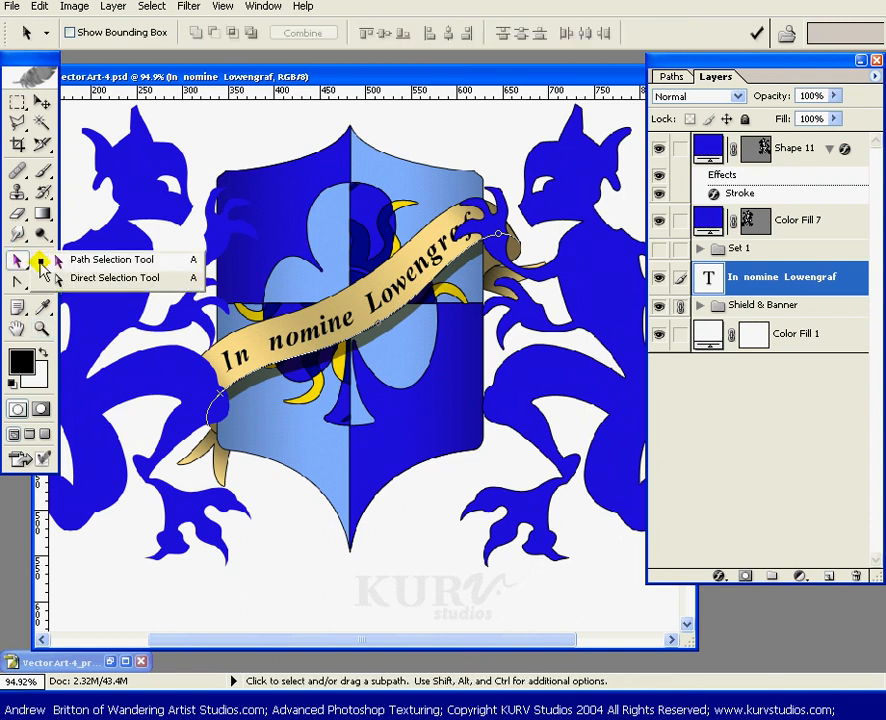
pyautogui.click(58, 278)
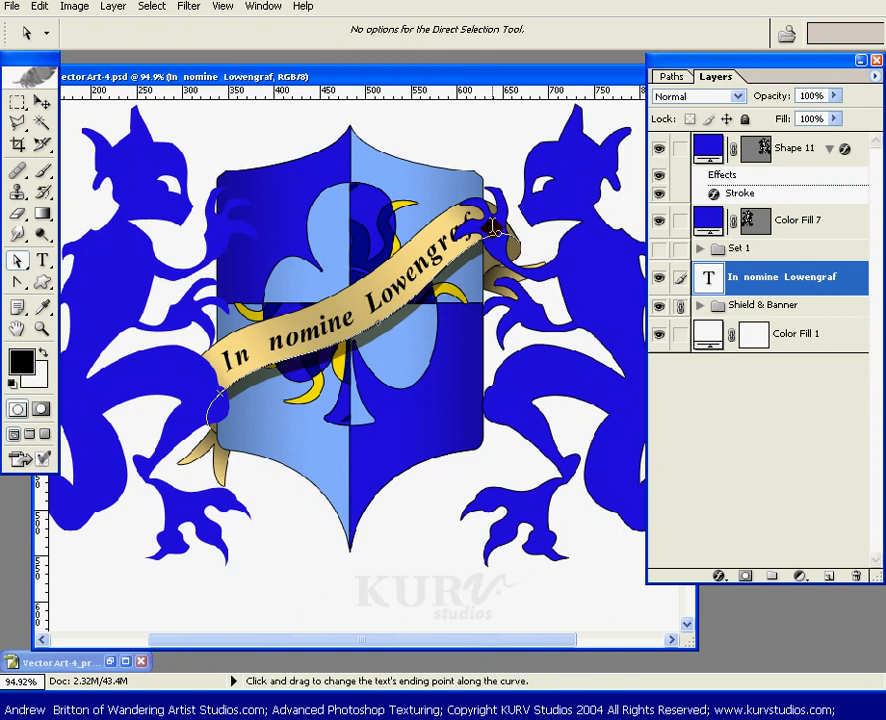
pyautogui.moveTo(492, 228); pyautogui.dragTo(463, 246)
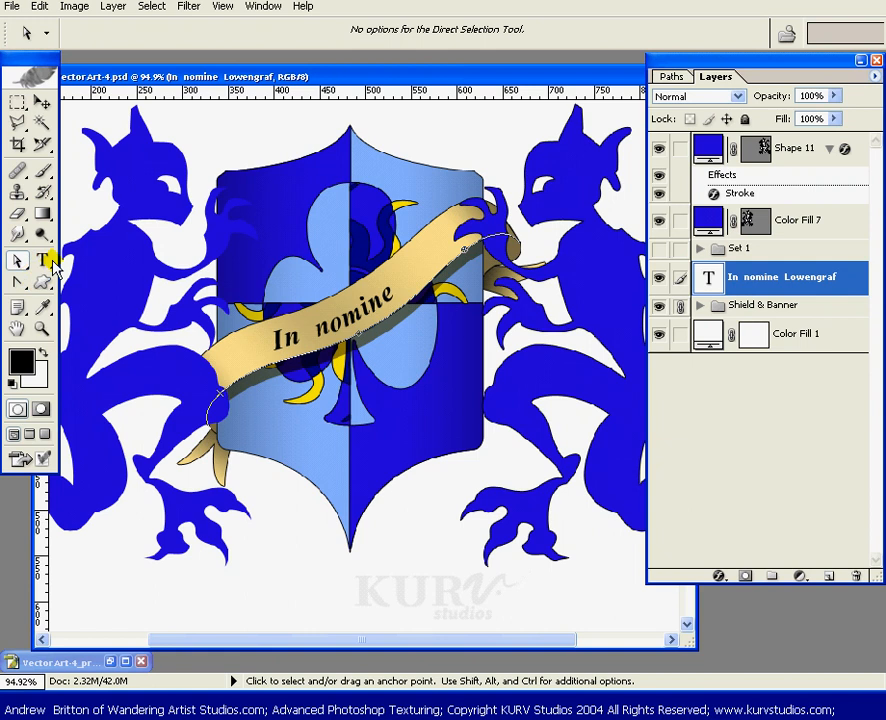
# - Reduce the motto text's font size to 16.5 pt
pyautogui.moveTo(0, 245); pyautogui.dragTo(634, 266)
pyautogui.click(622, 330)
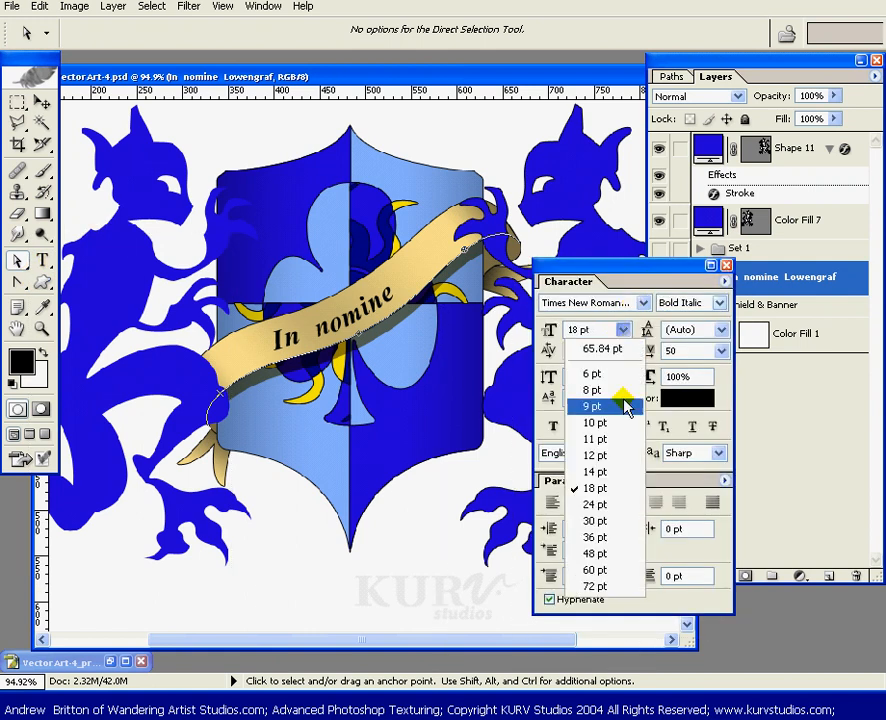
pyautogui.click(597, 472)
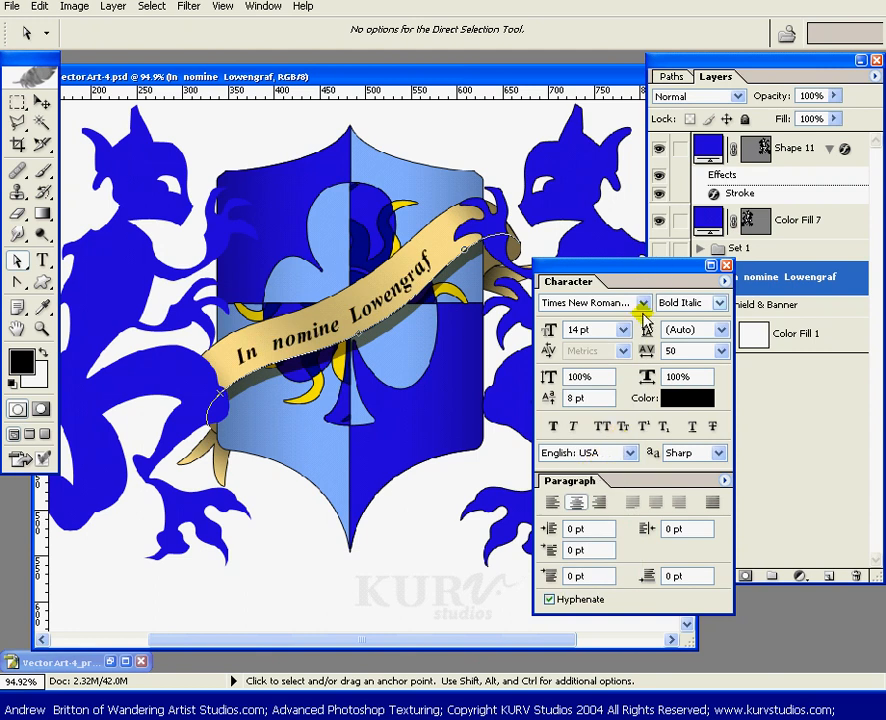
pyautogui.click(550, 333)
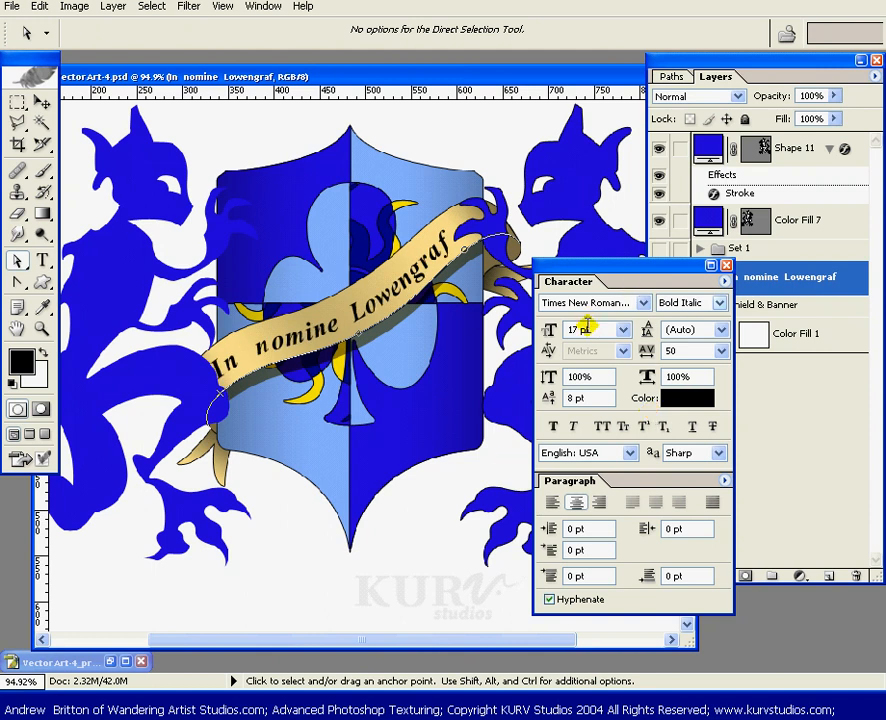
pyautogui.click(551, 330)
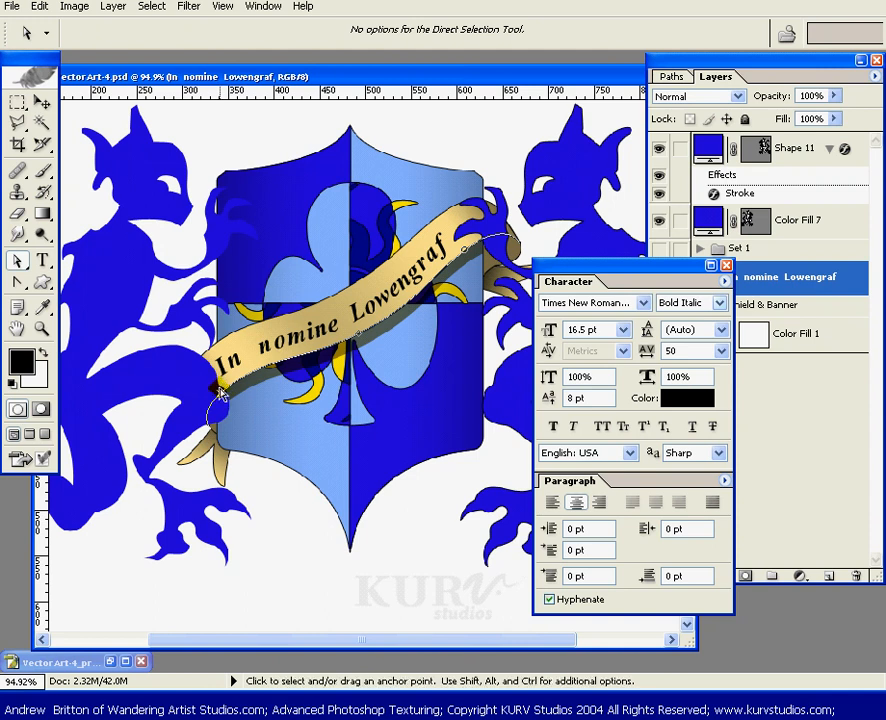
# - Adjust the motto text's start and end points along the banner curve and zoom back out to 50%
pyautogui.moveTo(222, 390); pyautogui.dragTo(228, 383)
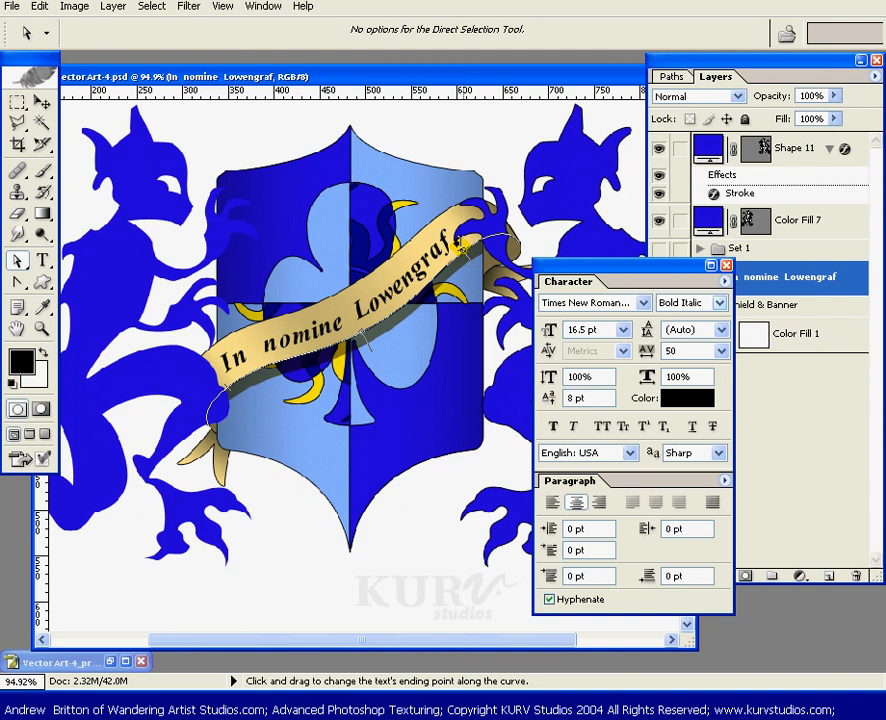
pyautogui.moveTo(467, 240); pyautogui.dragTo(476, 243)
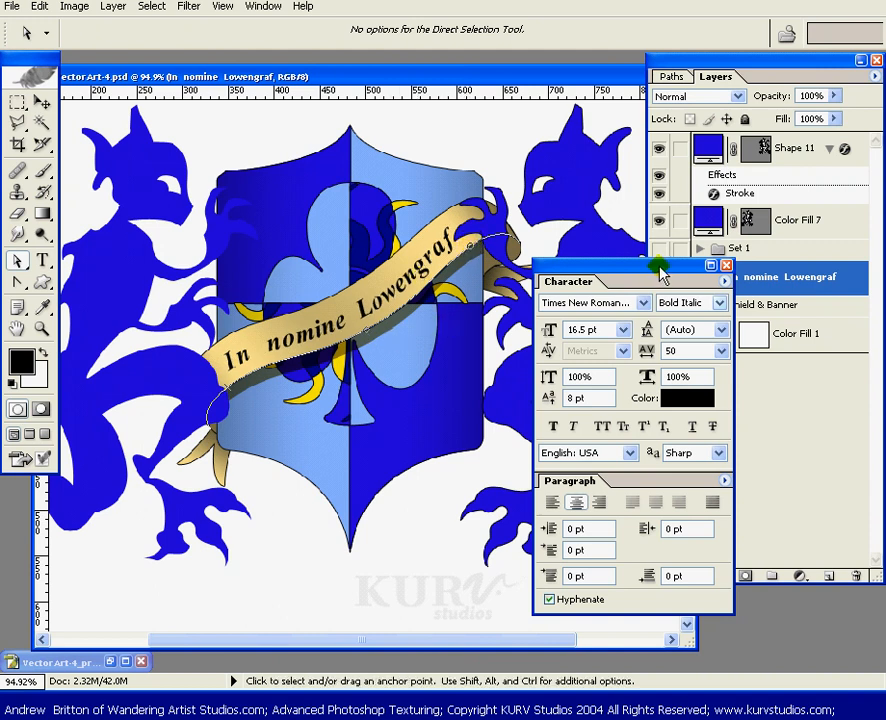
pyautogui.moveTo(659, 268); pyautogui.dragTo(0, 60)
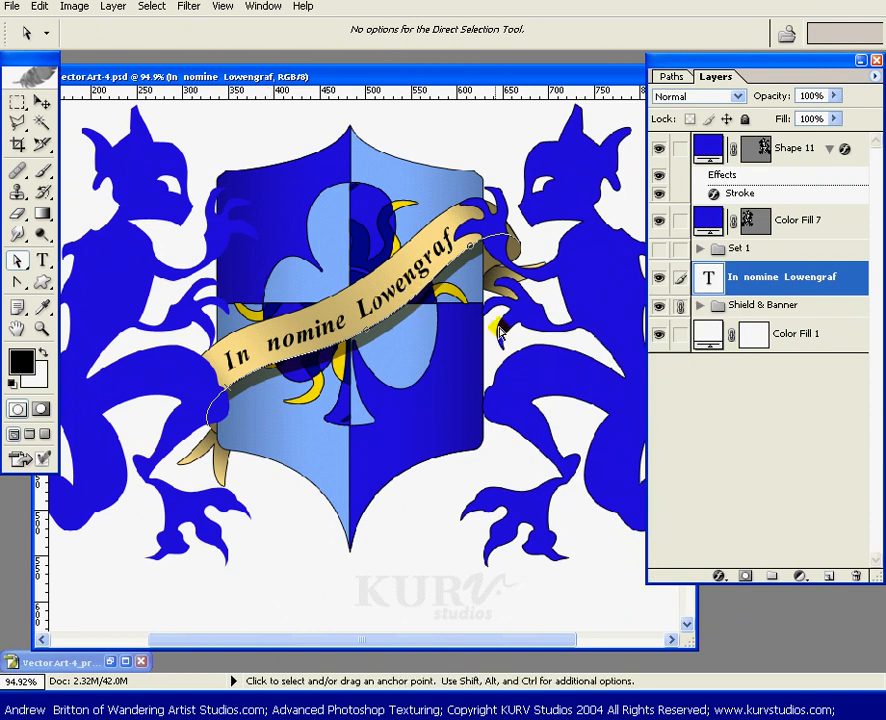
pyautogui.hotkey('ctrl', '-')
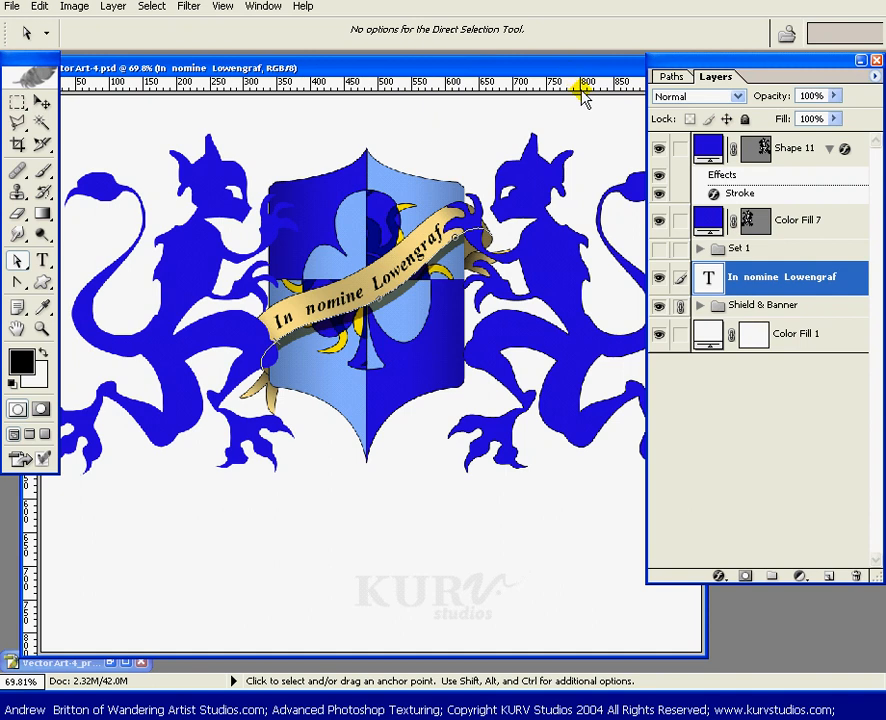
pyautogui.hotkey('ctrl', '-')
pyautogui.hotkey('ctrl', '-')
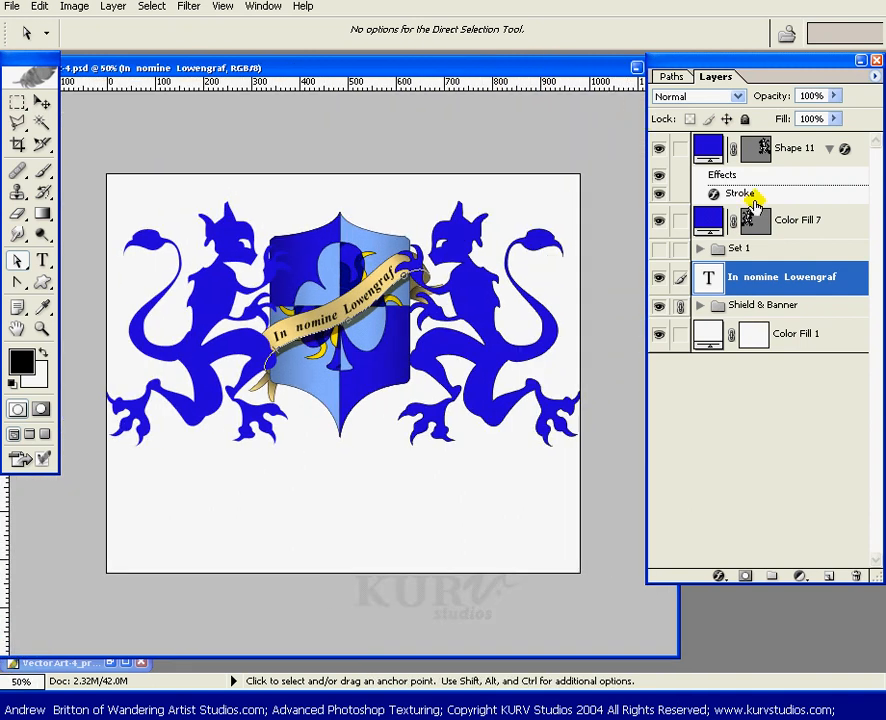
# - Add a Gradient Overlay layer style to the Color Fill 7 lion layer
pyautogui.click(806, 220)
pyautogui.click(722, 582)
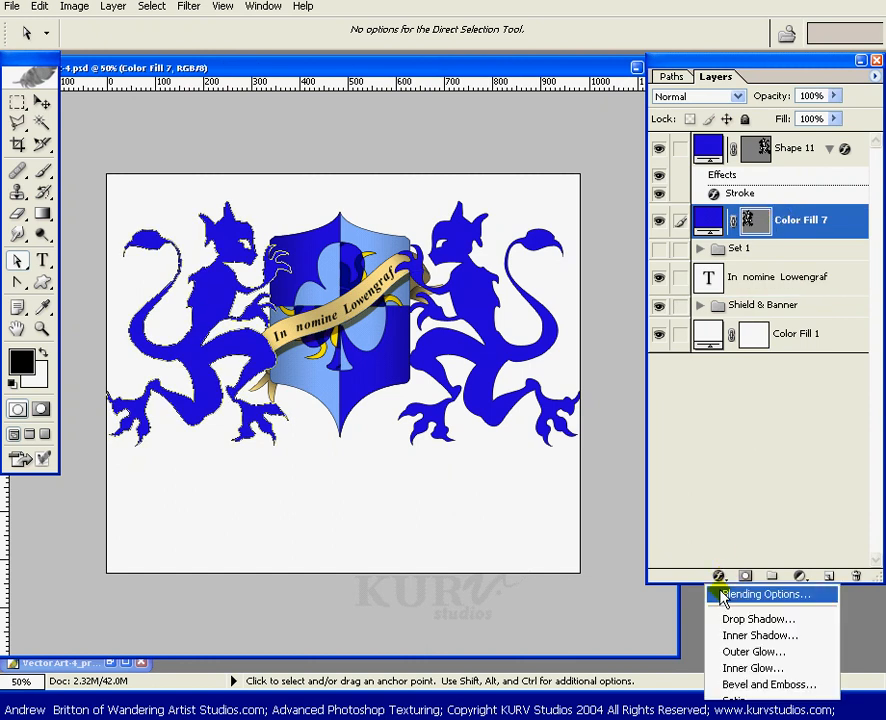
pyautogui.click(752, 518)
pyautogui.moveTo(873, 577); pyautogui.dragTo(864, 431)
pyautogui.click(705, 428)
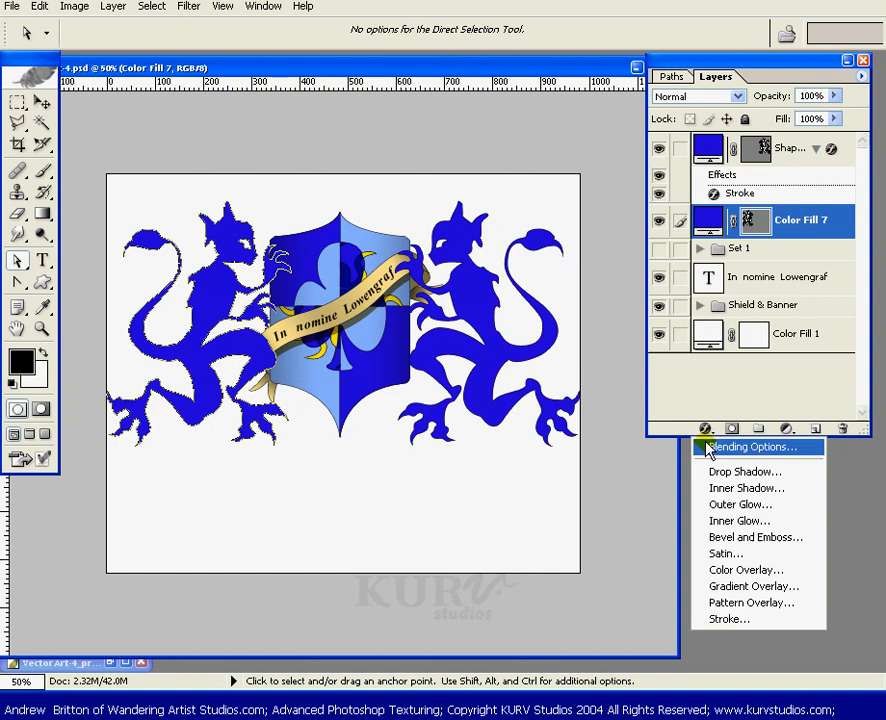
pyautogui.click(788, 585)
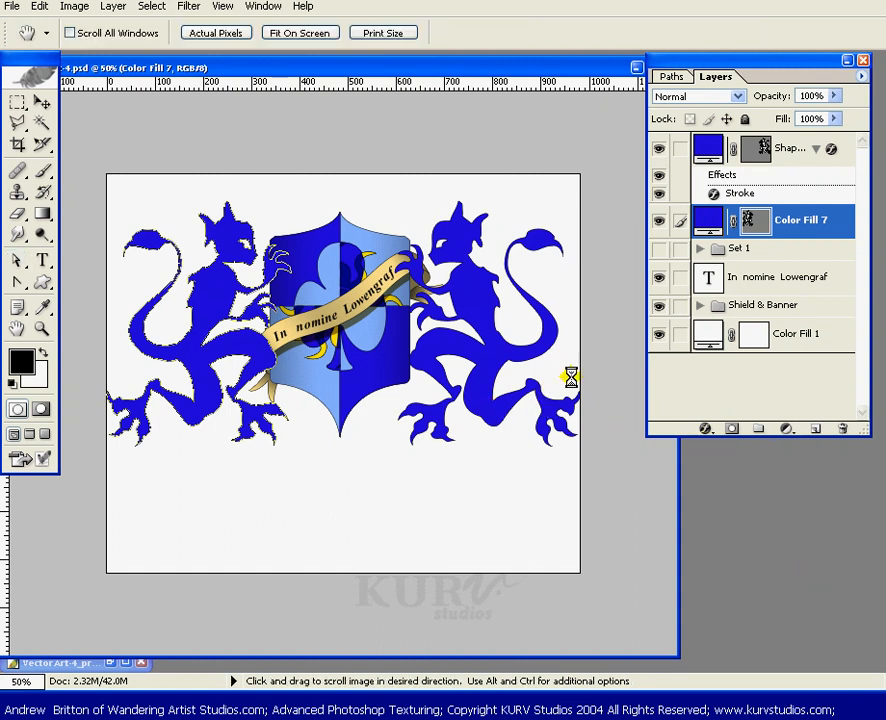
pyautogui.moveTo(640, 443); pyautogui.dragTo(534, 370)
pyautogui.click(625, 480)
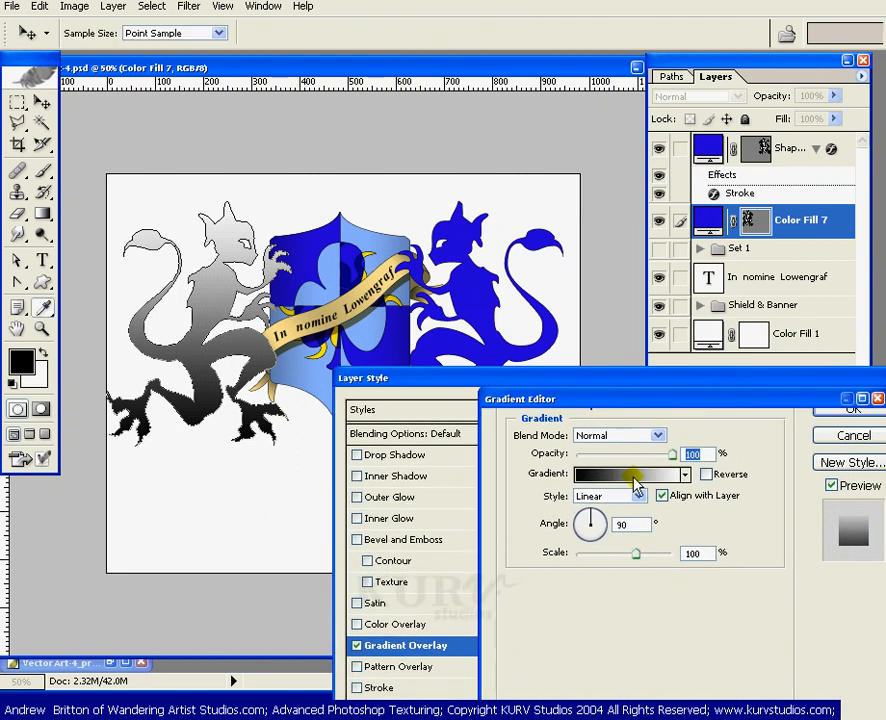
pyautogui.moveTo(539, 418); pyautogui.dragTo(615, 297)
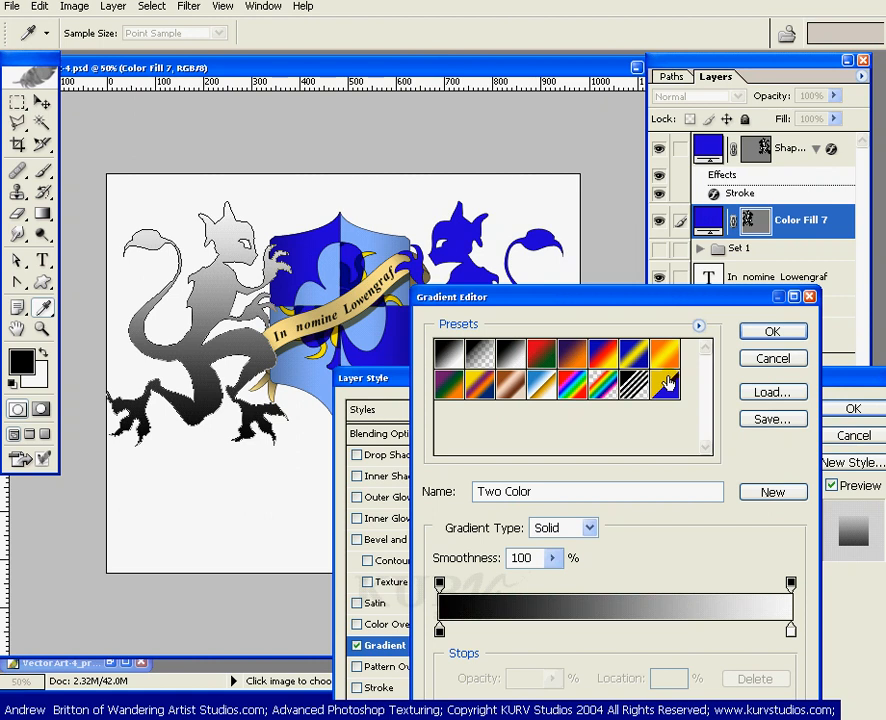
pyautogui.click(450, 354)
pyautogui.click(770, 358)
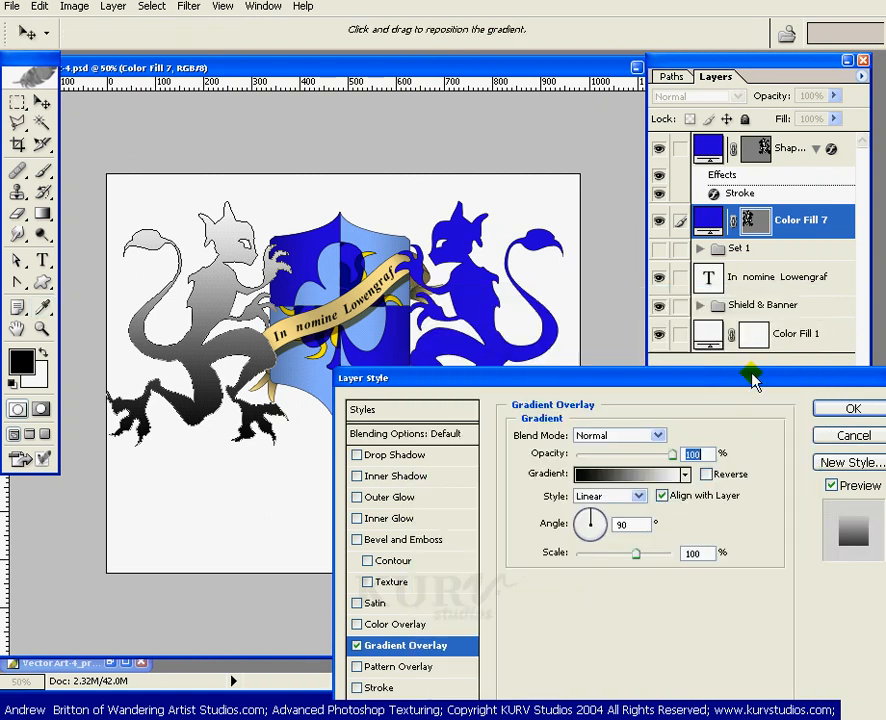
# - Reopen the gradient editor and sample the shield's blue for the gradient's left color stop
pyautogui.moveTo(752, 378); pyautogui.dragTo(746, 332)
pyautogui.click(625, 414)
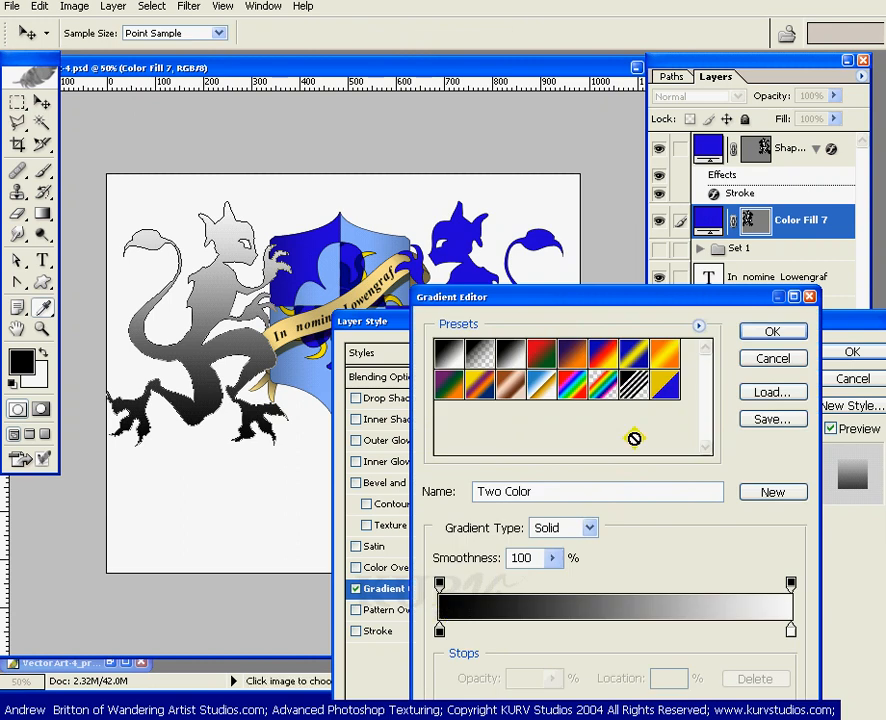
pyautogui.click(439, 630)
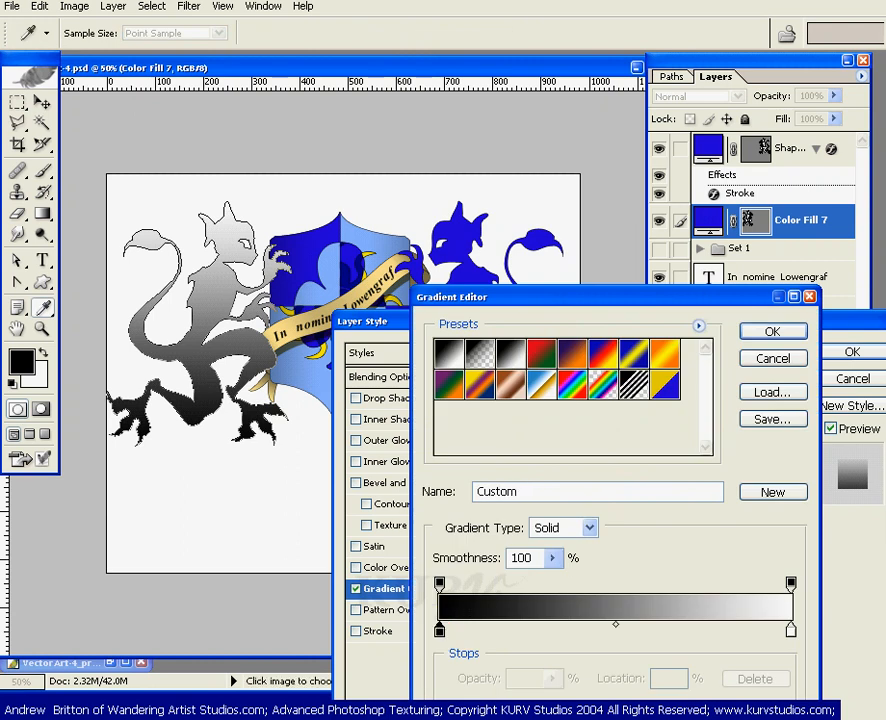
pyautogui.moveTo(538, 298); pyautogui.dragTo(573, 197)
pyautogui.click(556, 614)
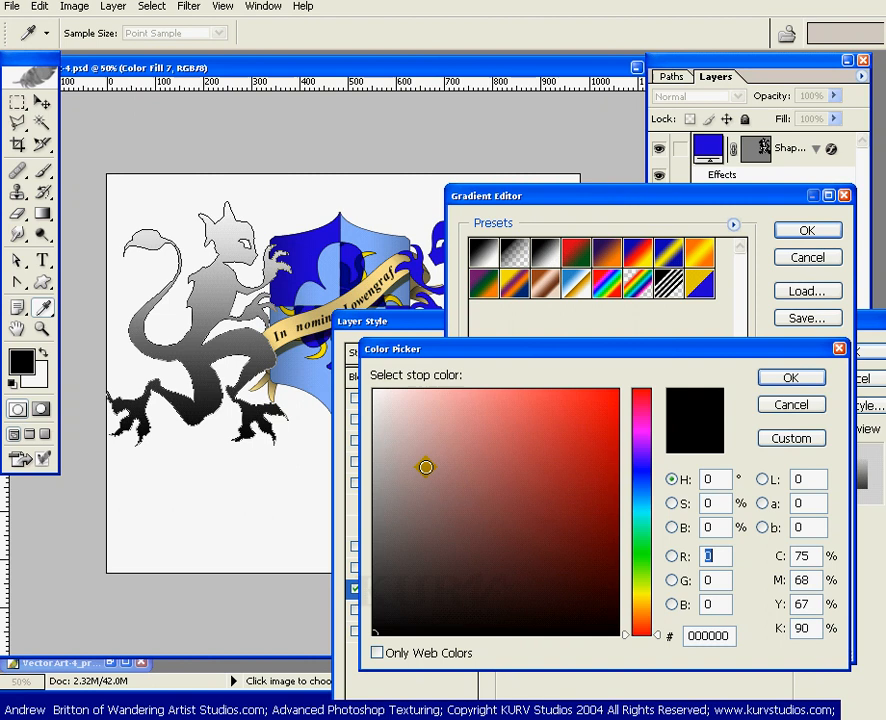
pyautogui.click(334, 232)
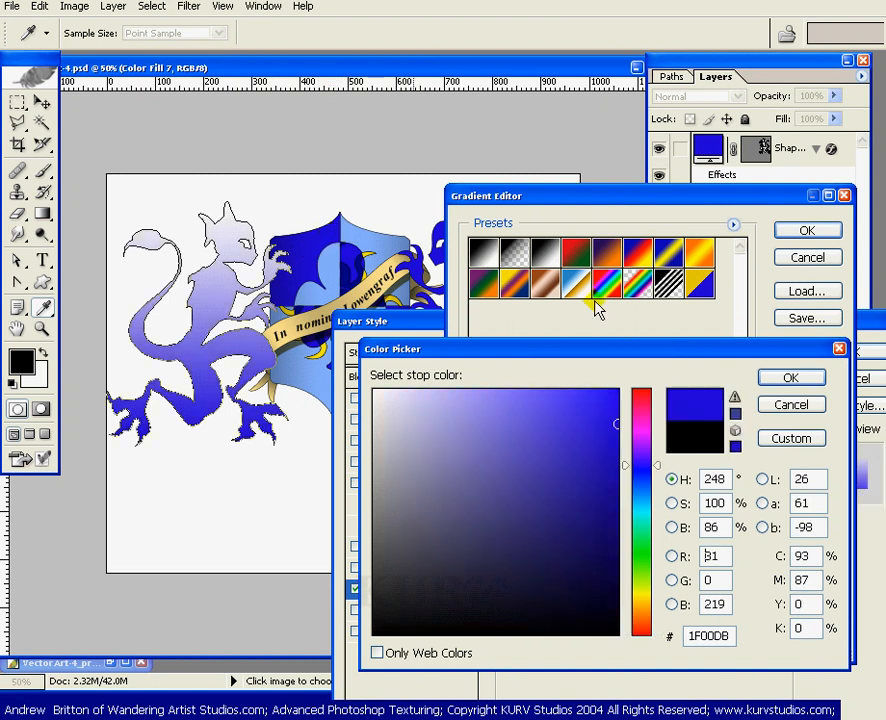
pyautogui.click(785, 377)
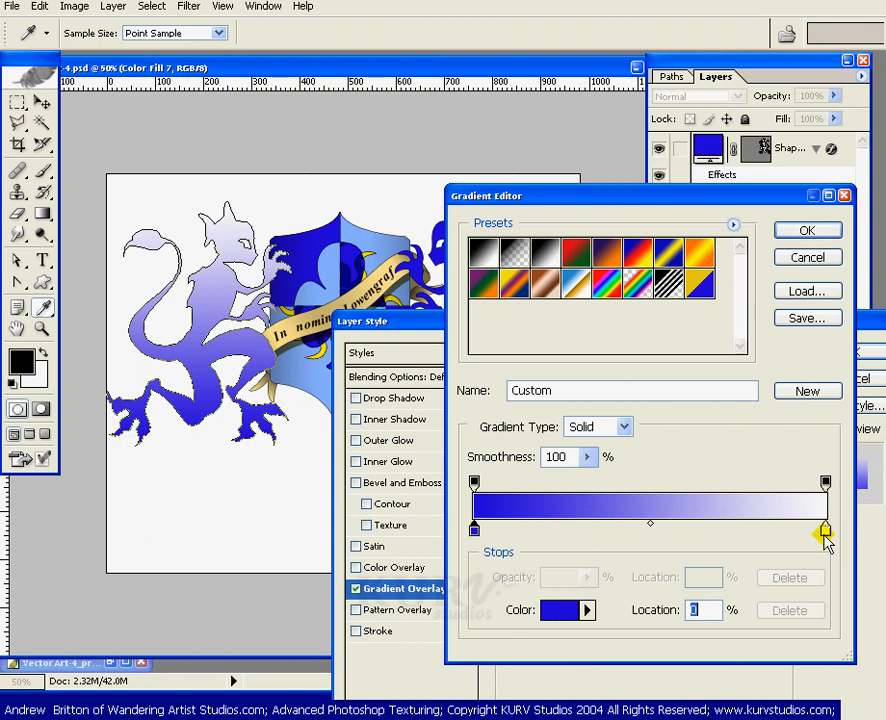
# - Sample yellow from the shield's sun for the right color stop and set its location to 50%
pyautogui.click(824, 533)
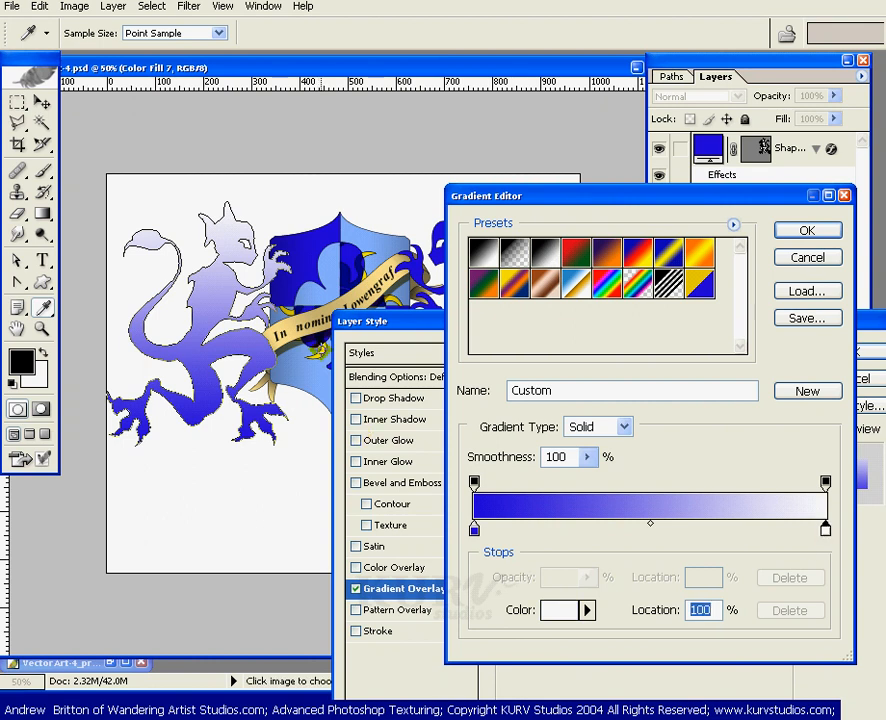
pyautogui.click(320, 350)
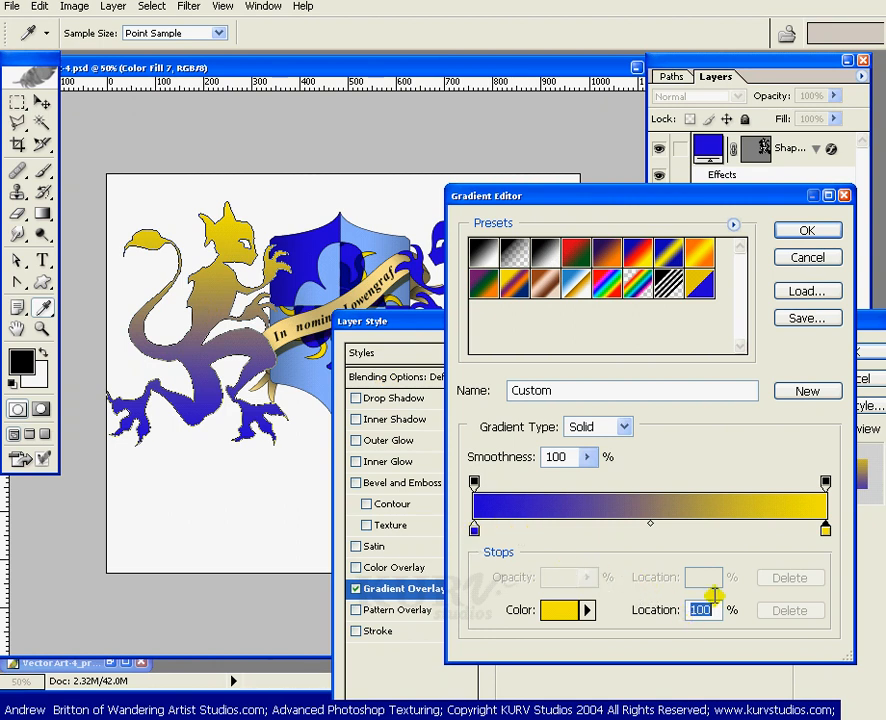
pyautogui.moveTo(827, 533); pyautogui.dragTo(771, 530)
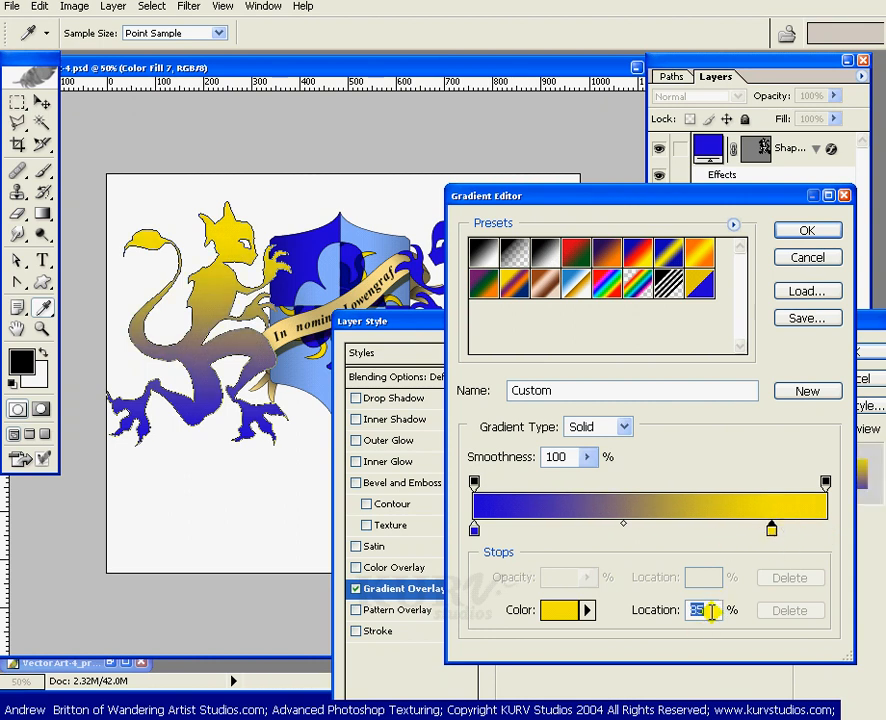
pyautogui.write('50')
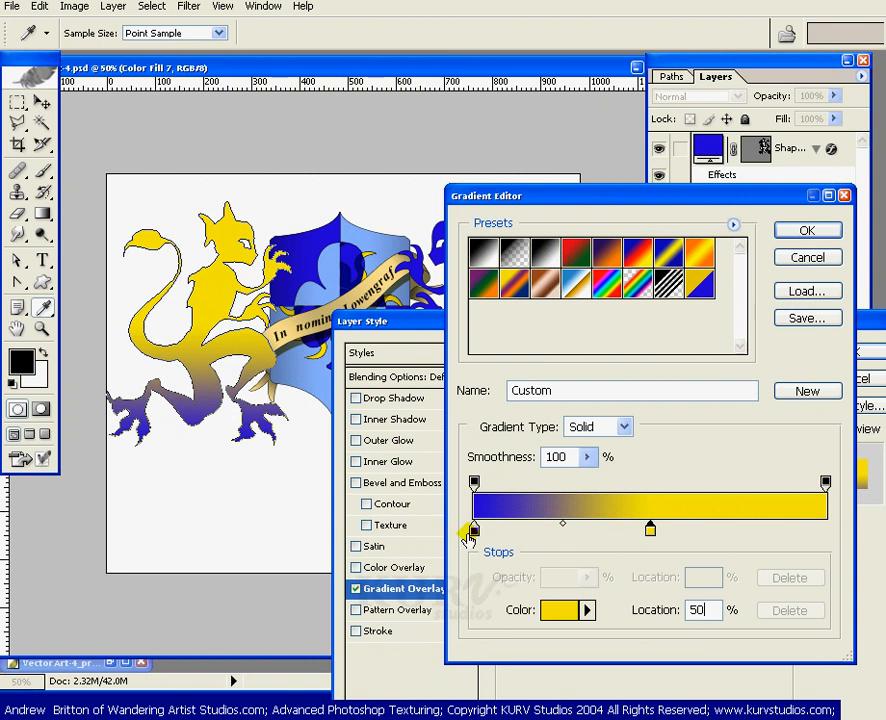
# - Set both the blue and yellow color stops to 50% location for a hard split, then confirm the gradient
pyautogui.click(474, 530)
pyautogui.write('50')
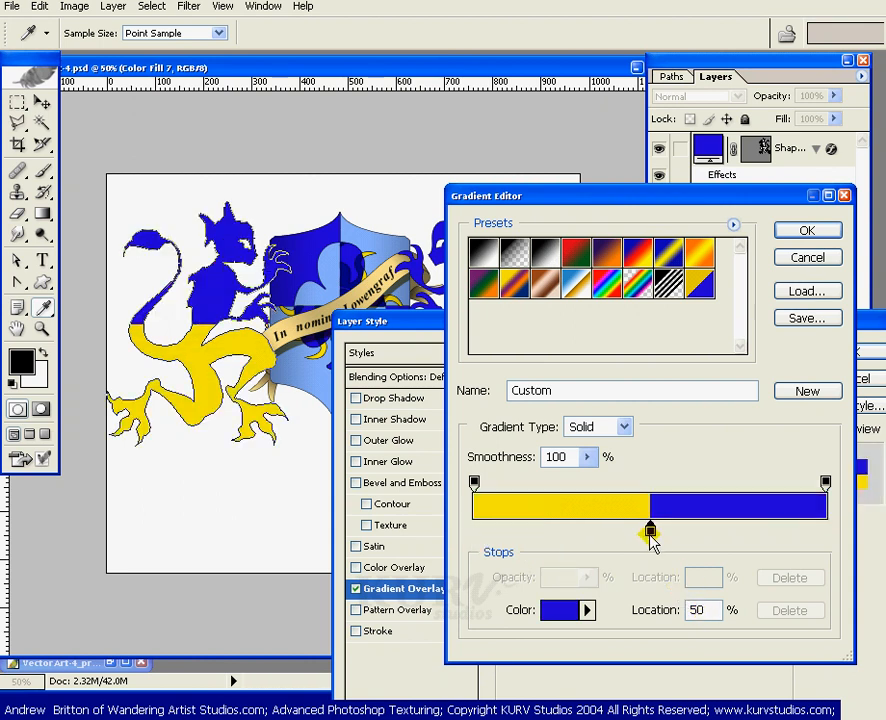
pyautogui.click(650, 530)
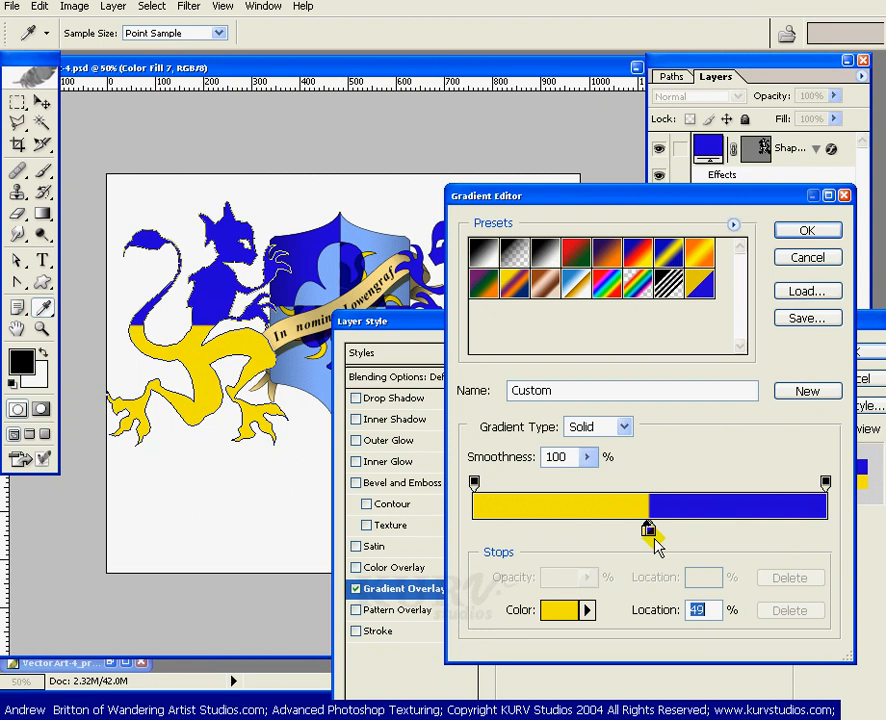
pyautogui.moveTo(650, 537)
pyautogui.mouseDown()
pyautogui.moveTo(655, 527)
pyautogui.moveTo(658, 543)
pyautogui.mouseUp()
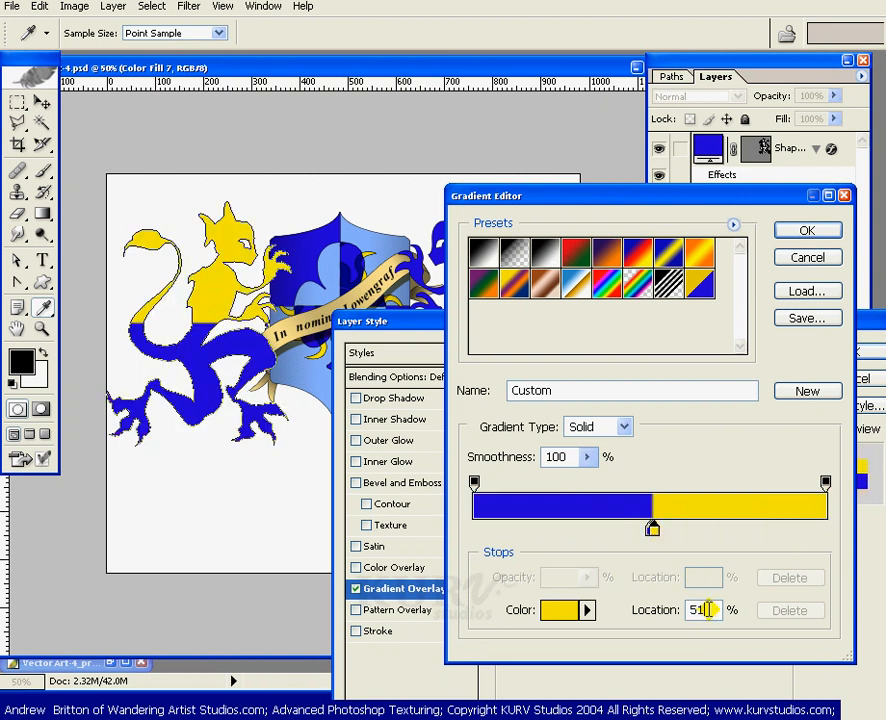
pyautogui.write('50')
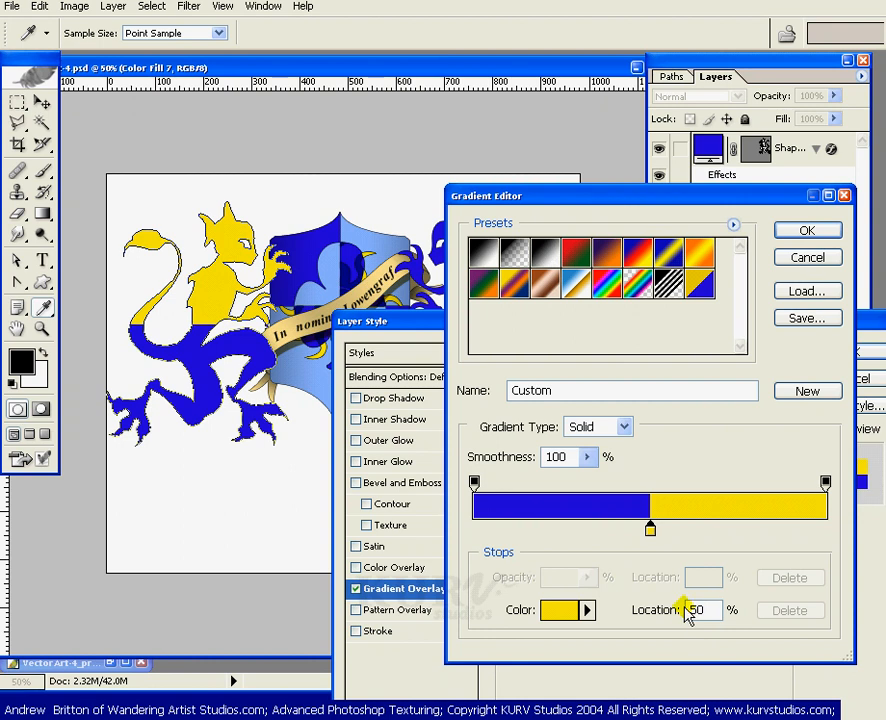
pyautogui.moveTo(720, 195)
pyautogui.mouseDown()
pyautogui.moveTo(702, 192)
pyautogui.moveTo(704, 199)
pyautogui.mouseUp()
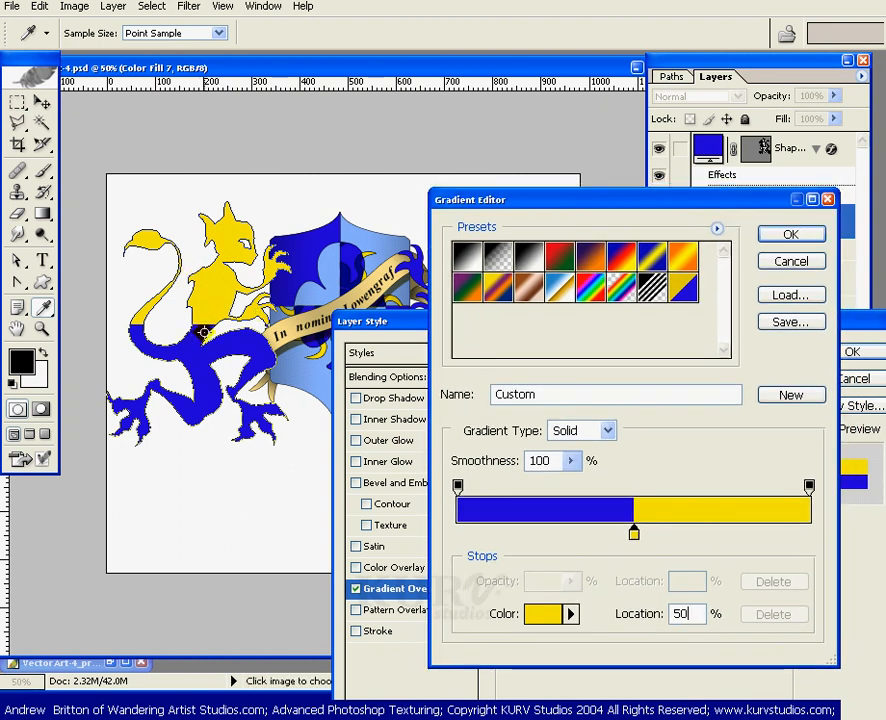
pyautogui.click(790, 236)
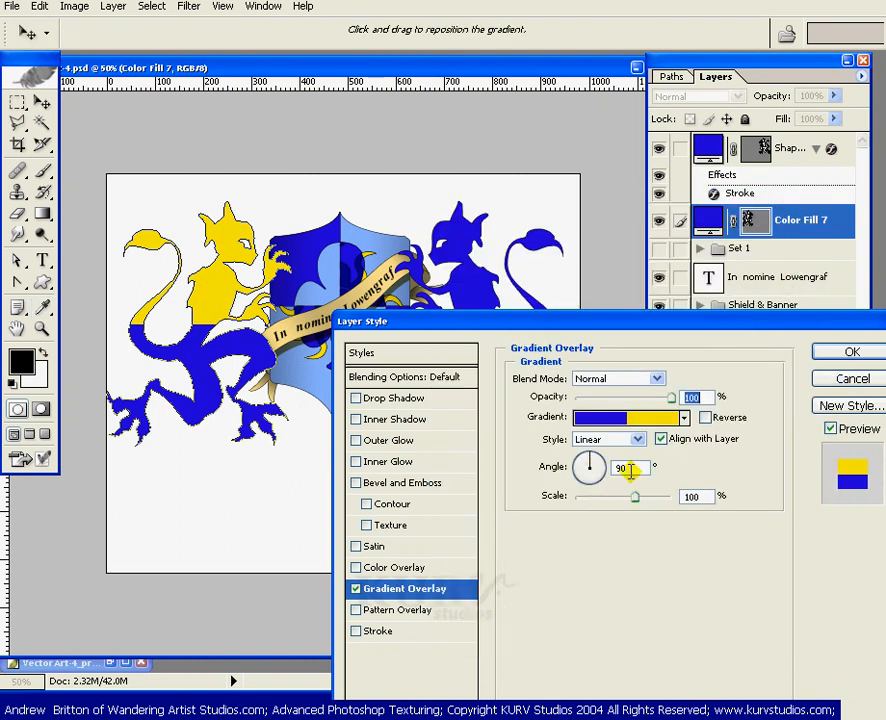
# - Set the Gradient Overlay angle to 45°
pyautogui.doubleClick(621, 468)
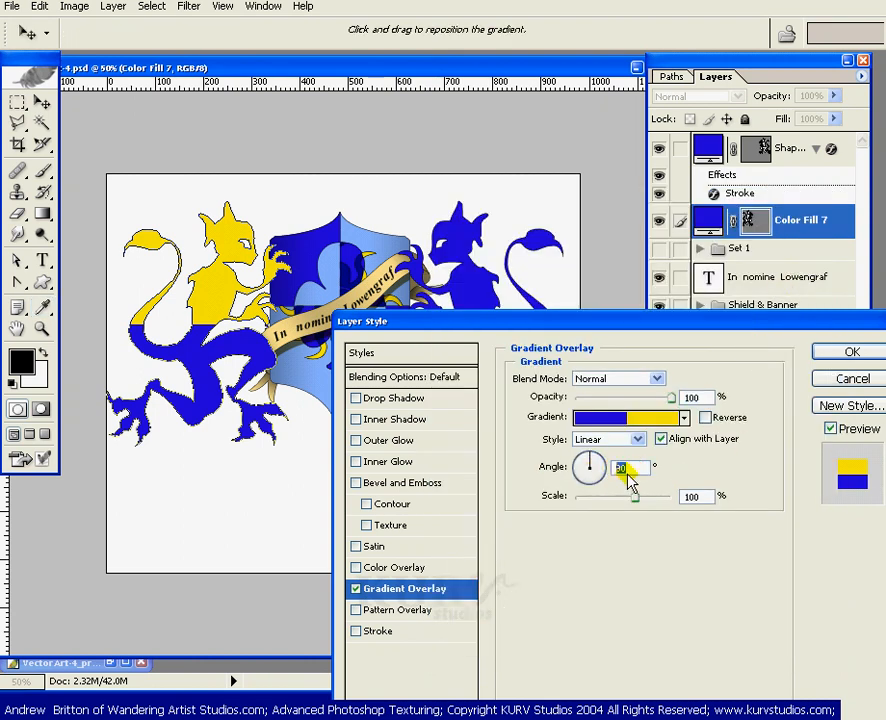
pyautogui.write('45')
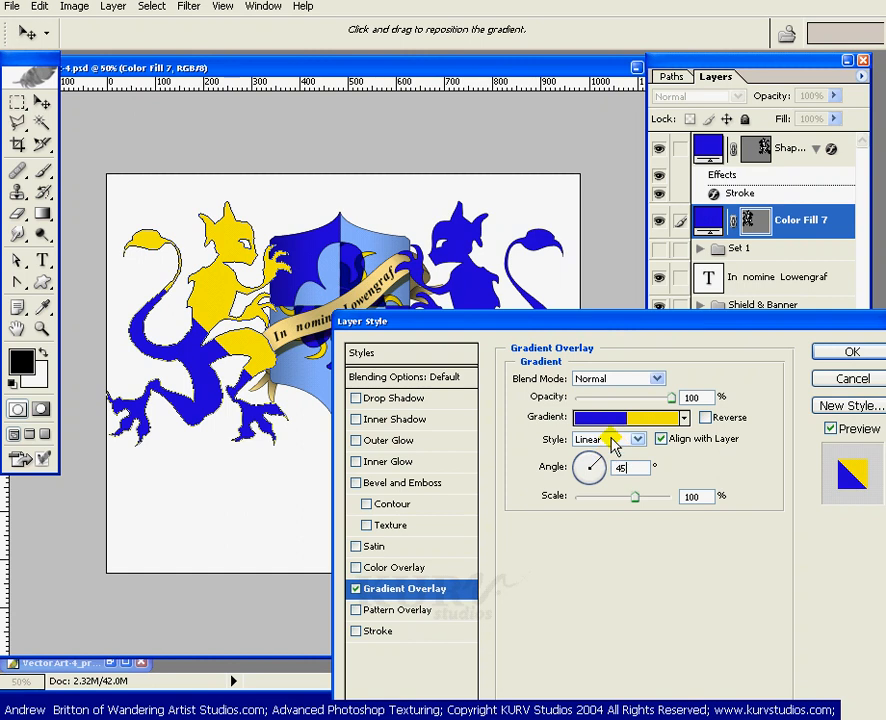
pyautogui.moveTo(612, 330); pyautogui.dragTo(624, 263)
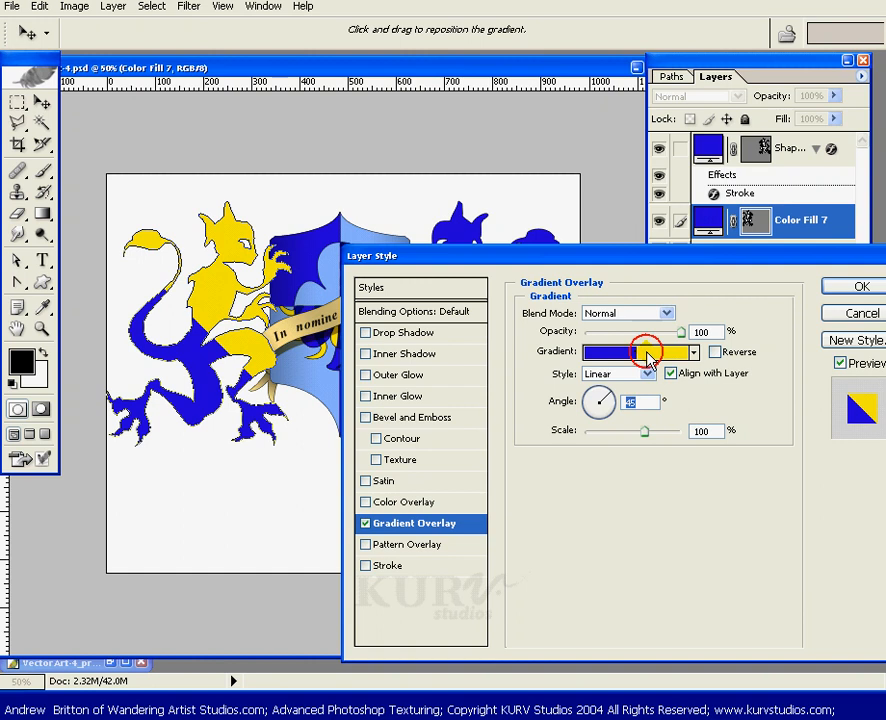
pyautogui.click(648, 356)
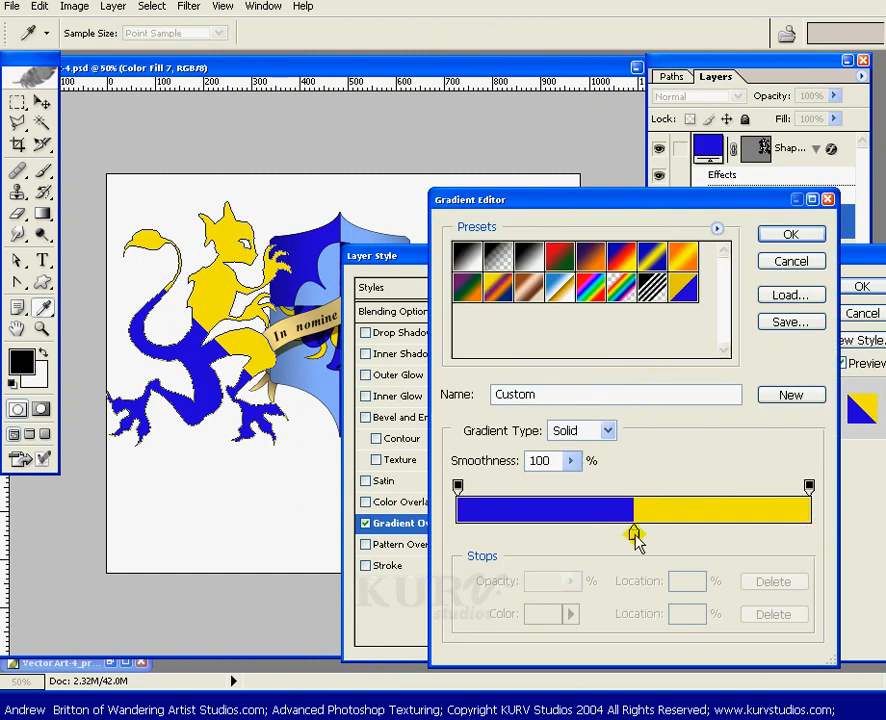
pyautogui.moveTo(636, 541); pyautogui.dragTo(637, 468)
pyautogui.click(788, 263)
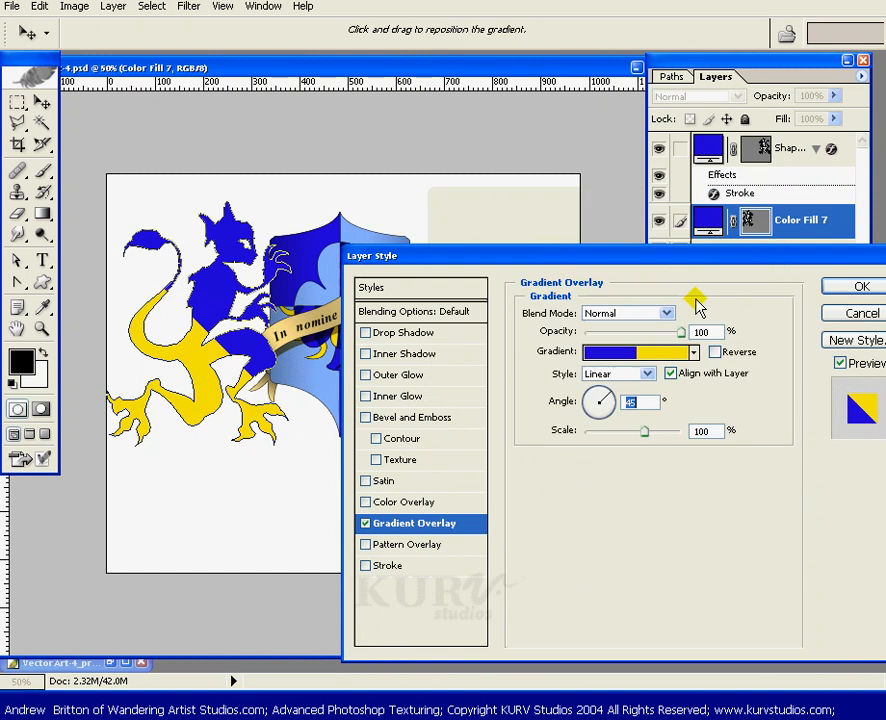
# - Reopen the gradient editor and adjust the yellow color stop's hue to FAE000, then confirm the gradient
pyautogui.click(657, 356)
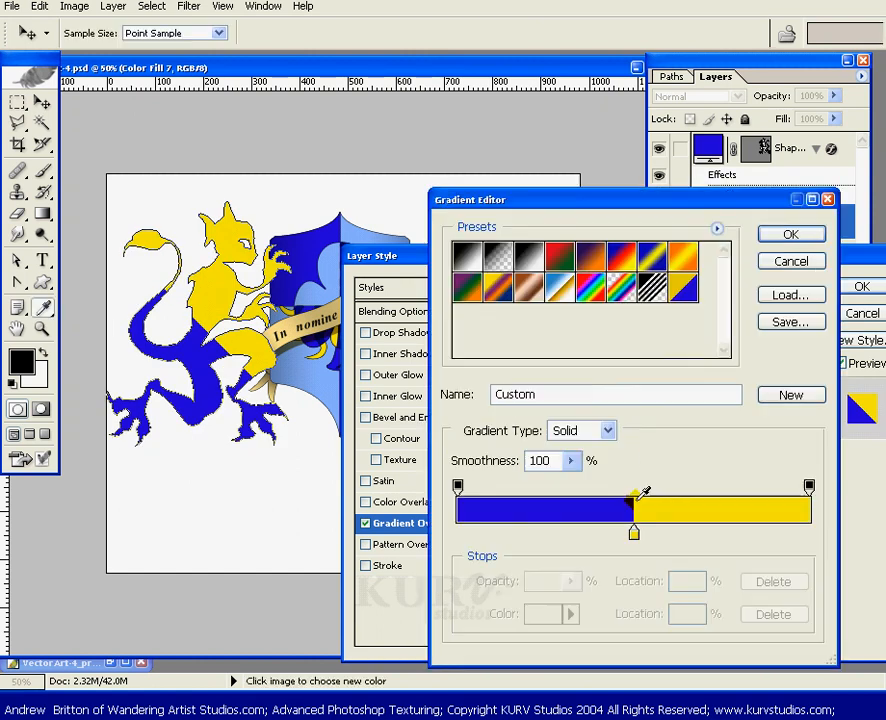
pyautogui.click(635, 532)
pyautogui.moveTo(636, 540); pyautogui.dragTo(636, 548)
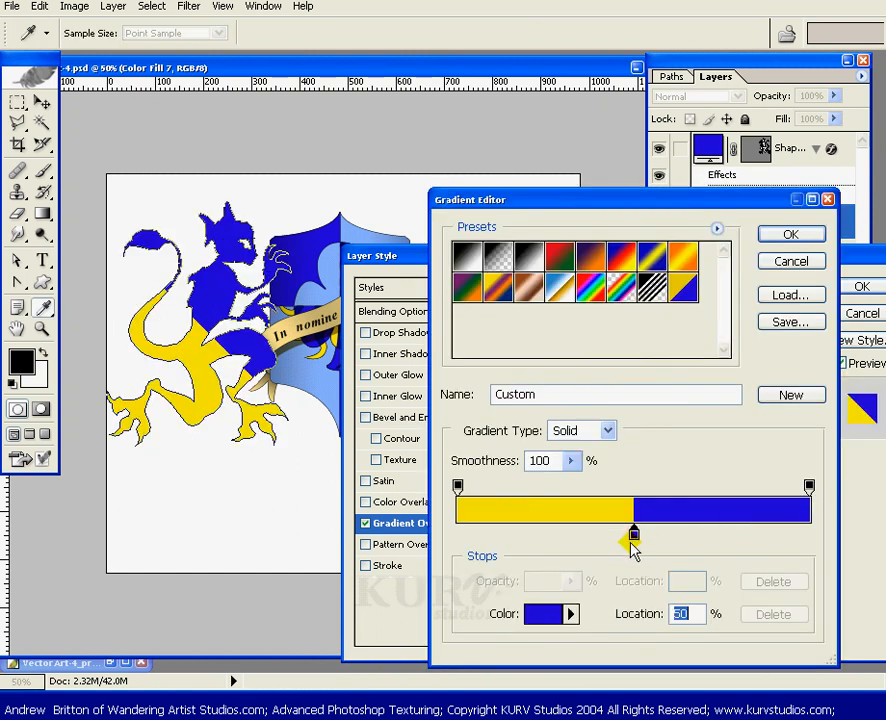
pyautogui.click(638, 536)
pyautogui.click(545, 614)
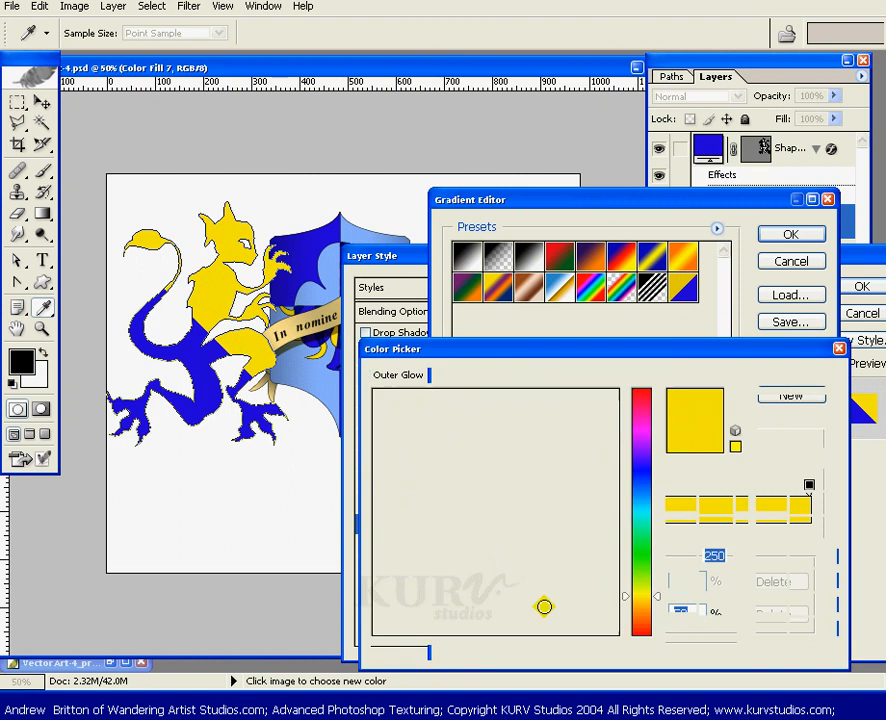
pyautogui.click(643, 601)
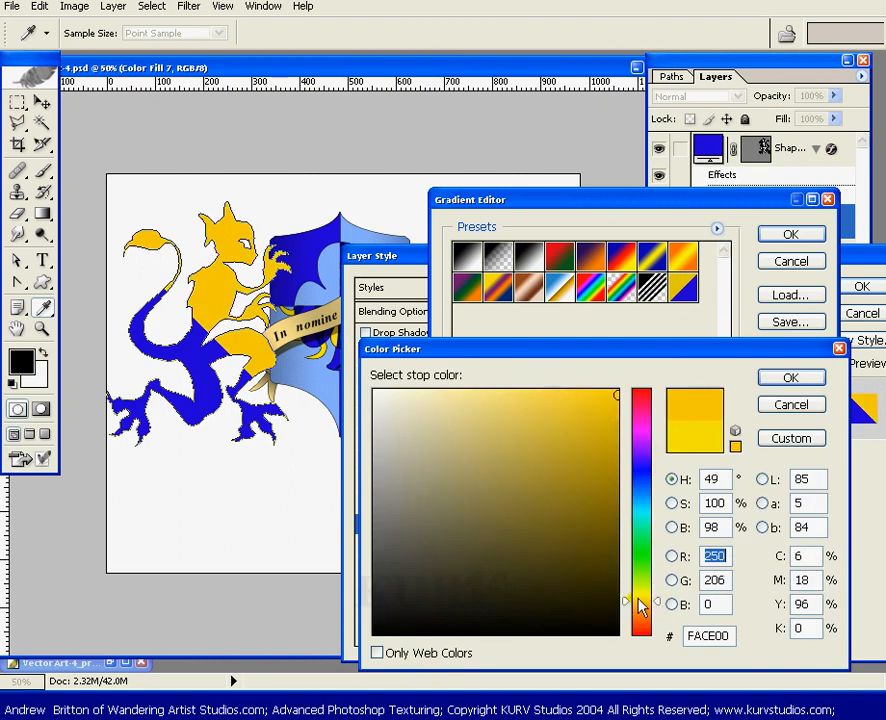
pyautogui.click(646, 600)
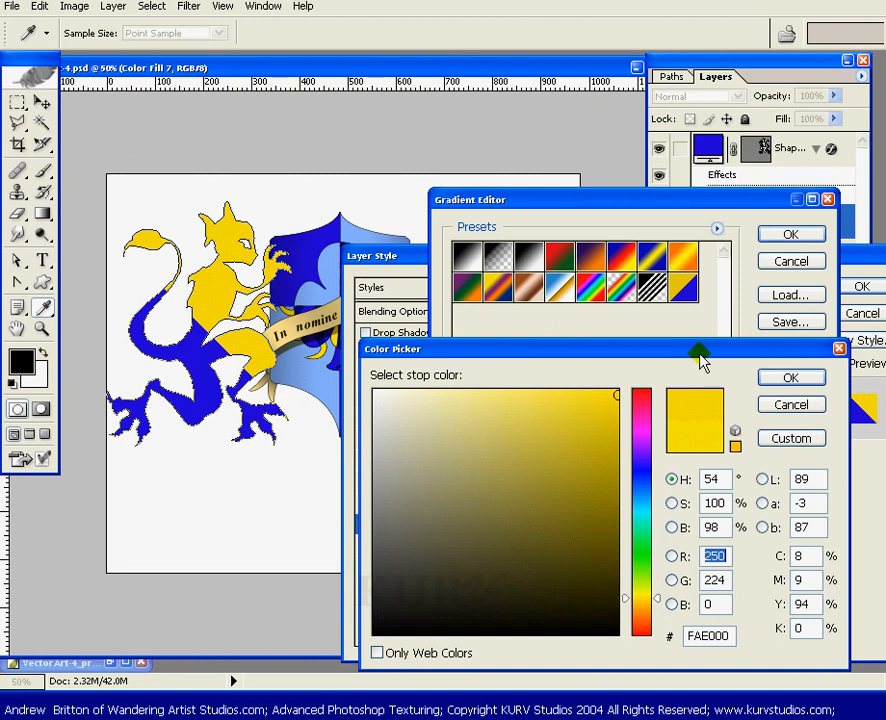
pyautogui.click(783, 377)
pyautogui.click(781, 234)
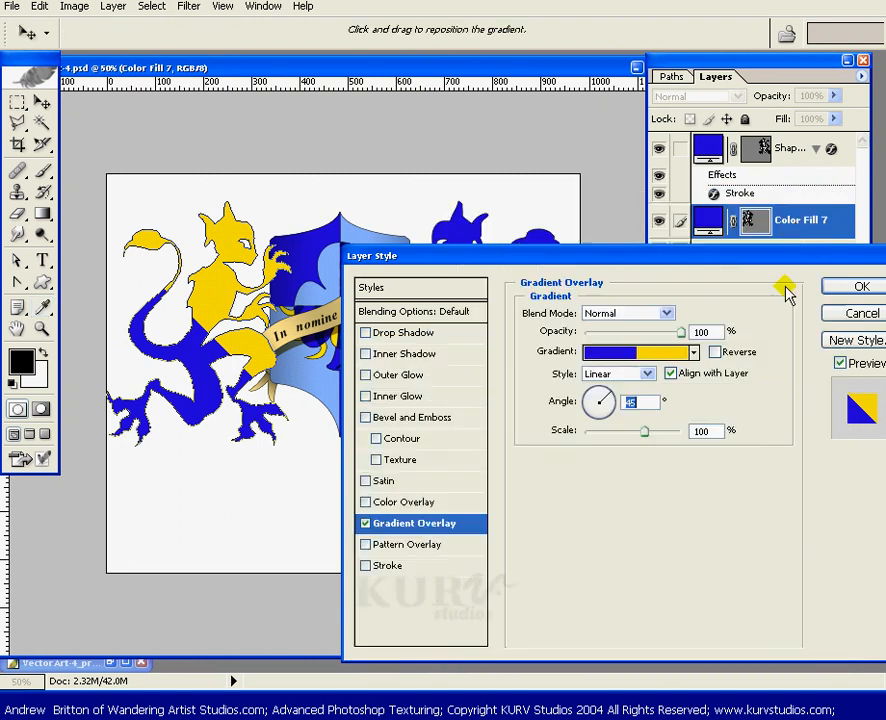
# - Enable a Stroke effect with Gradient fill type and apply the custom yellow-blue gradient preset to it
pyautogui.click(387, 566)
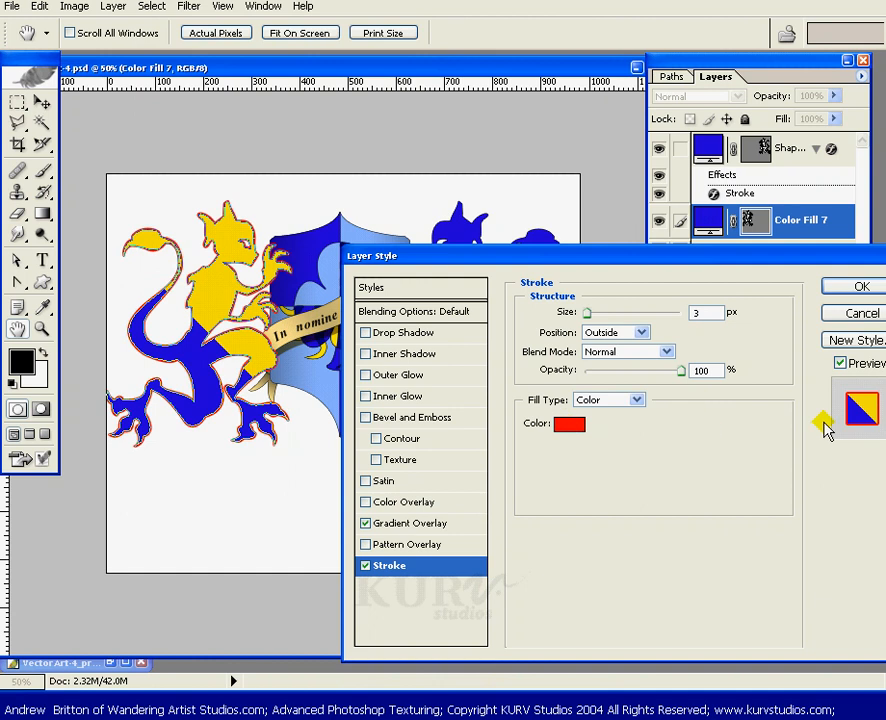
pyautogui.moveTo(748, 252); pyautogui.dragTo(727, 238)
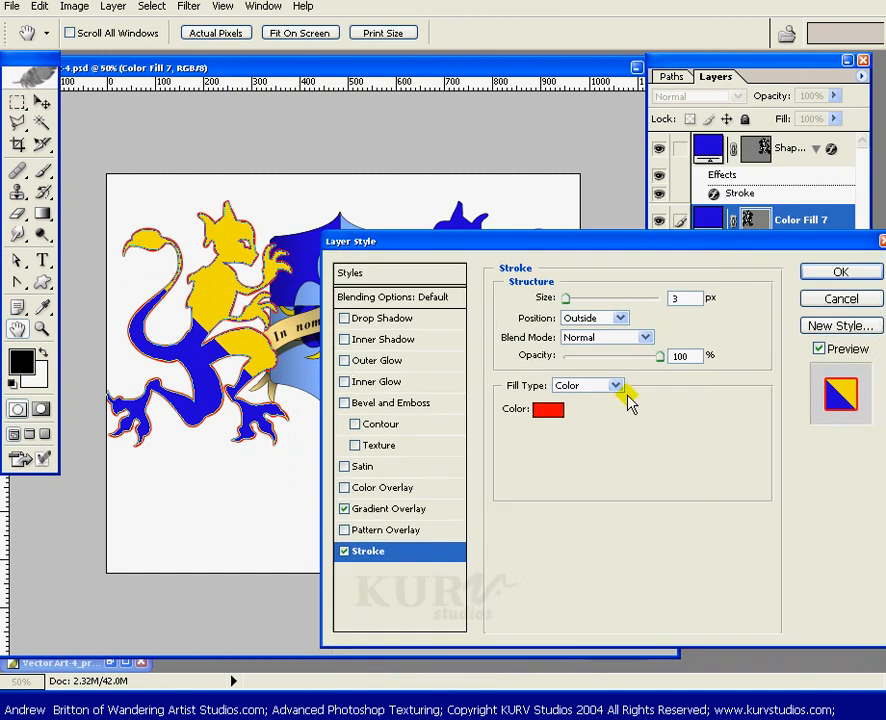
pyautogui.click(618, 387)
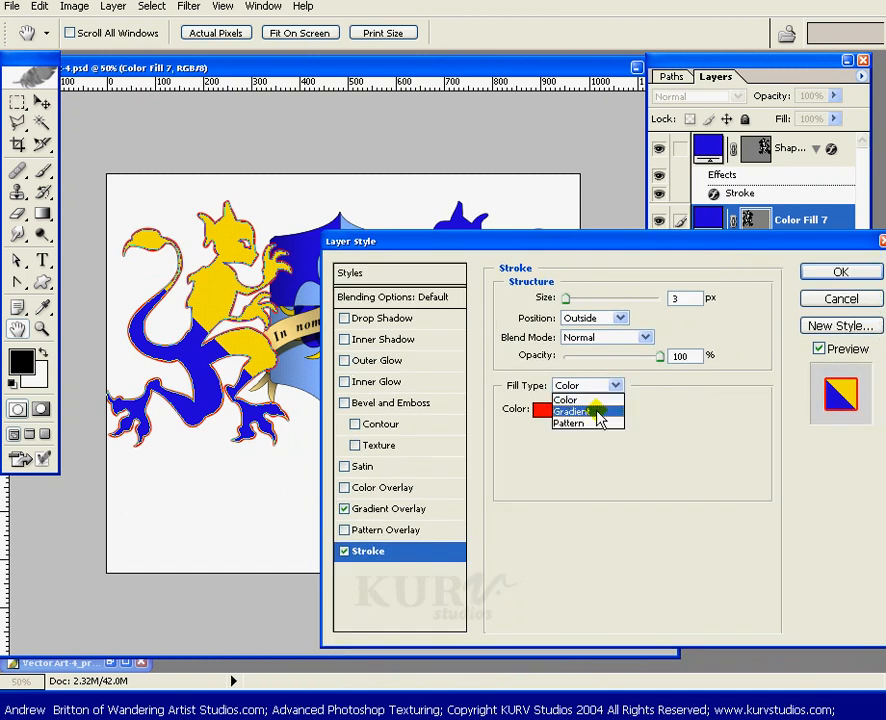
pyautogui.click(588, 412)
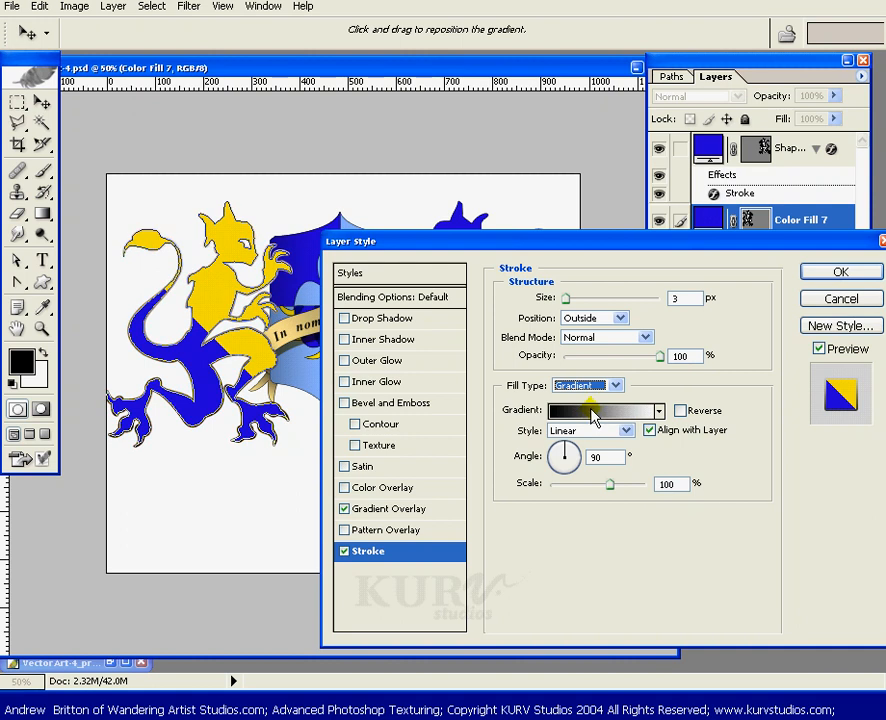
pyautogui.click(603, 411)
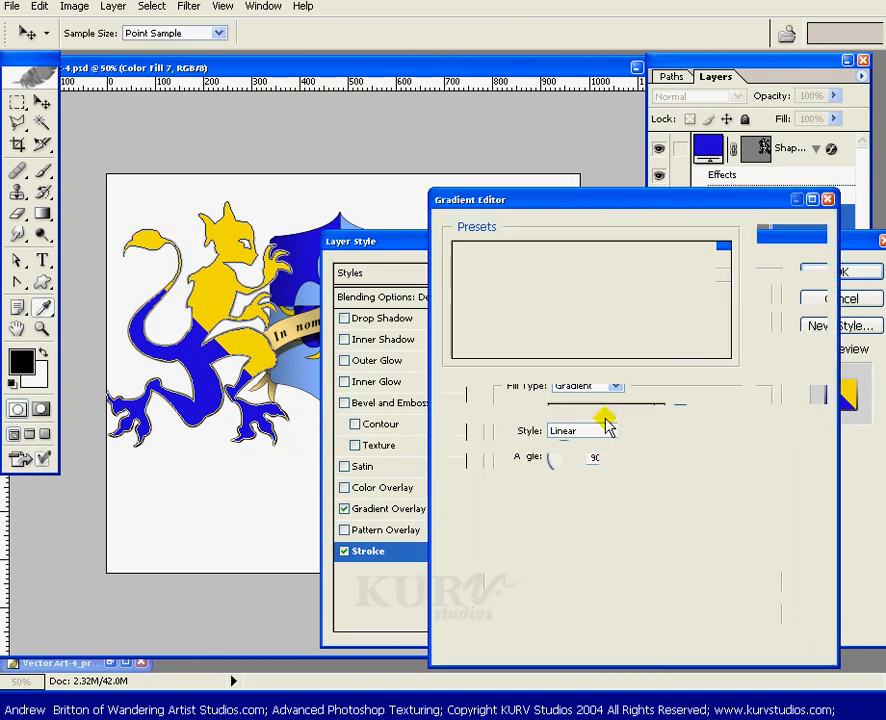
pyautogui.click(685, 289)
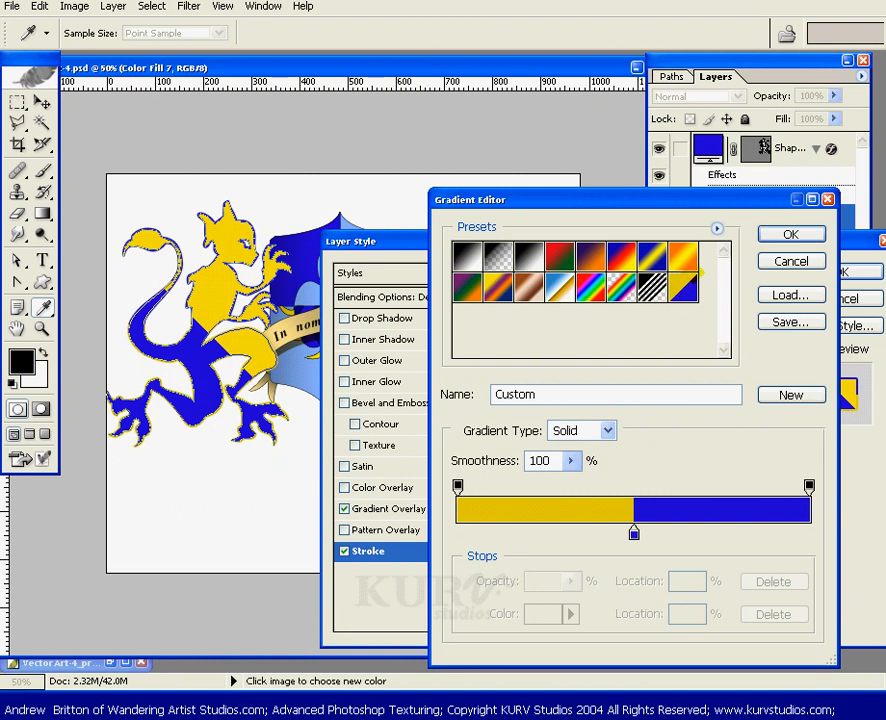
pyautogui.click(772, 234)
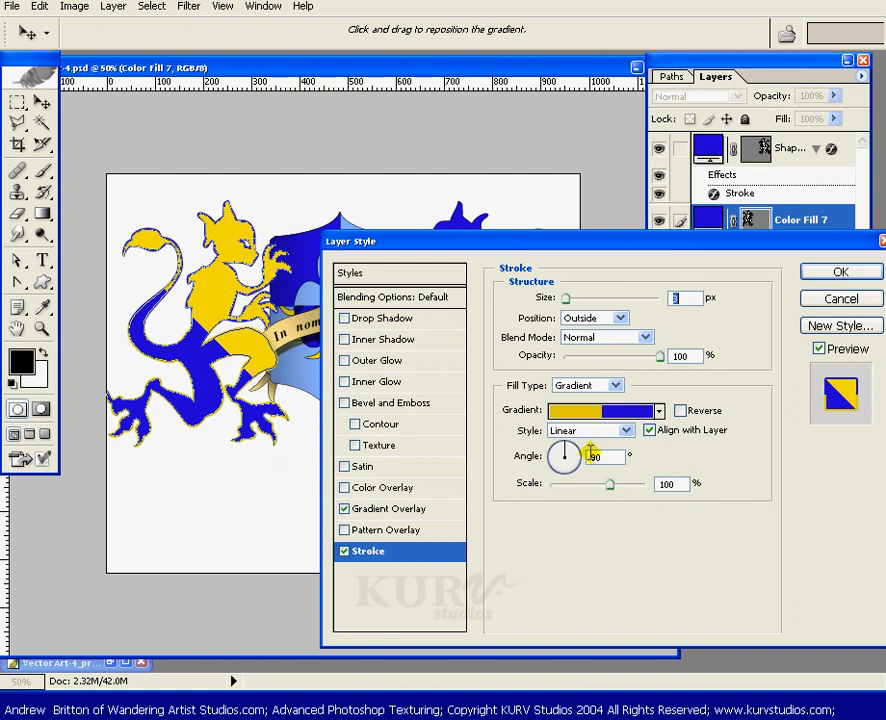
# - Set the stroke's gradient angle to 45° and its size to 2 px, then apply the layer style
pyautogui.doubleClick(600, 457)
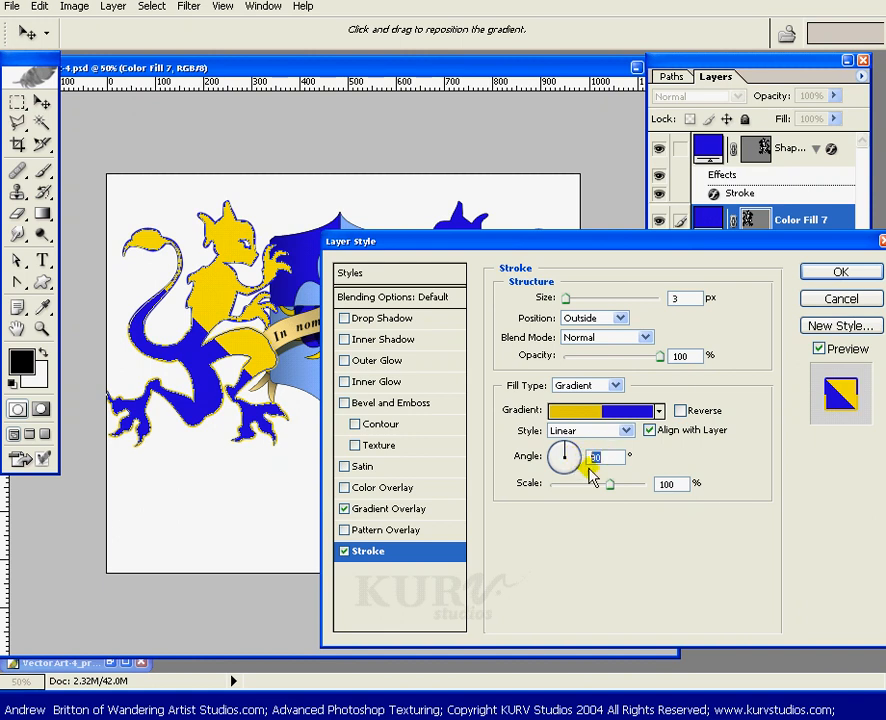
pyautogui.write('45')
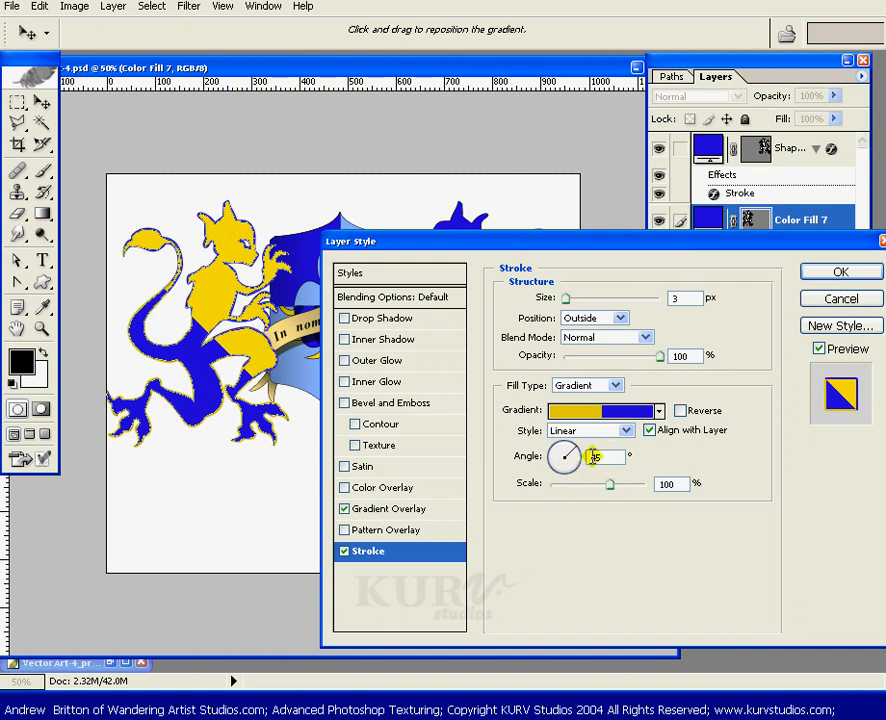
pyautogui.doubleClick(674, 298)
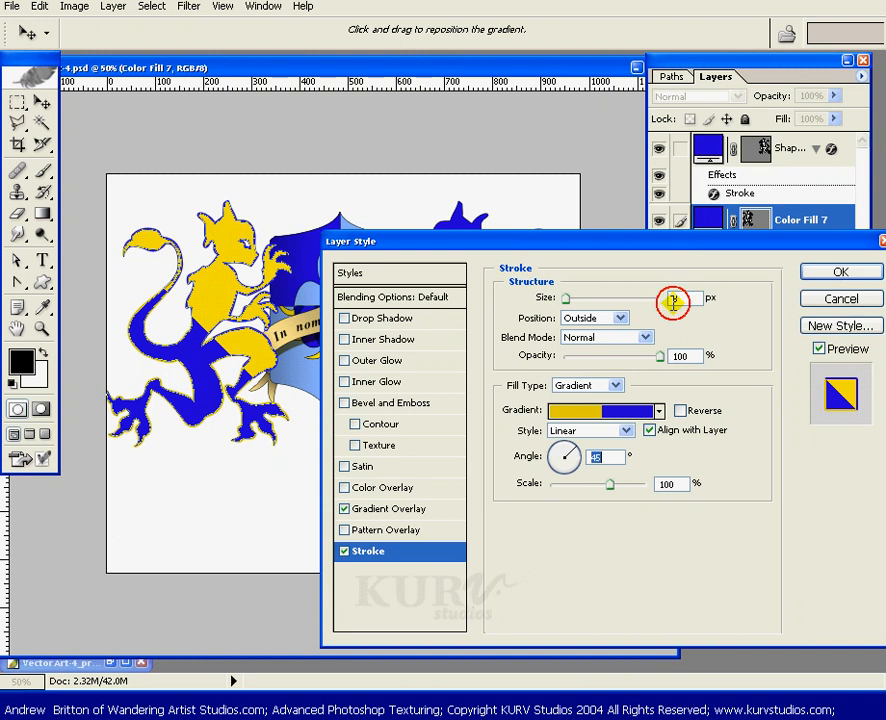
pyautogui.write('2')
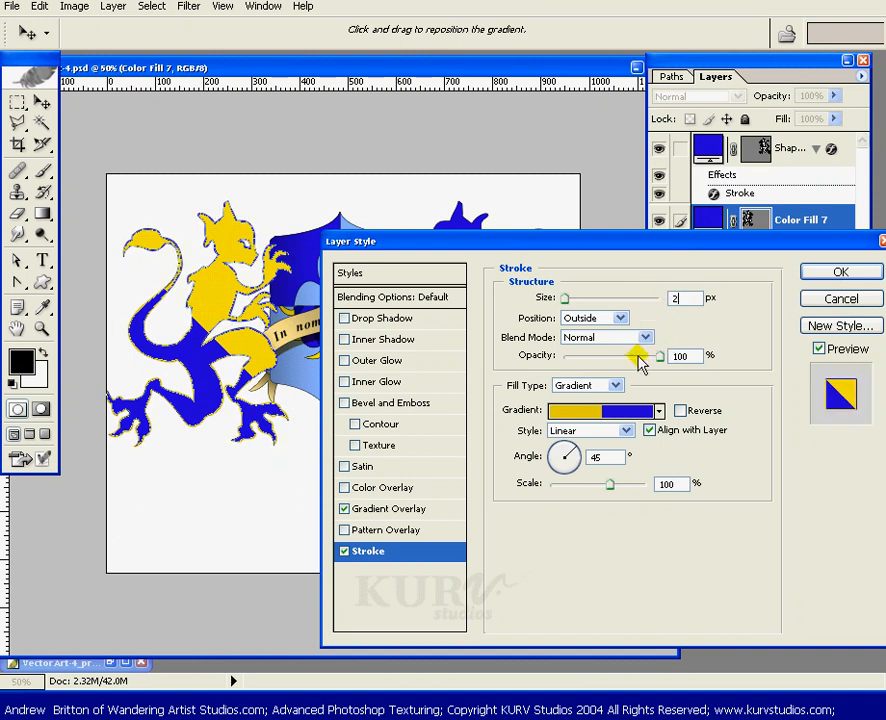
pyautogui.press('Return')
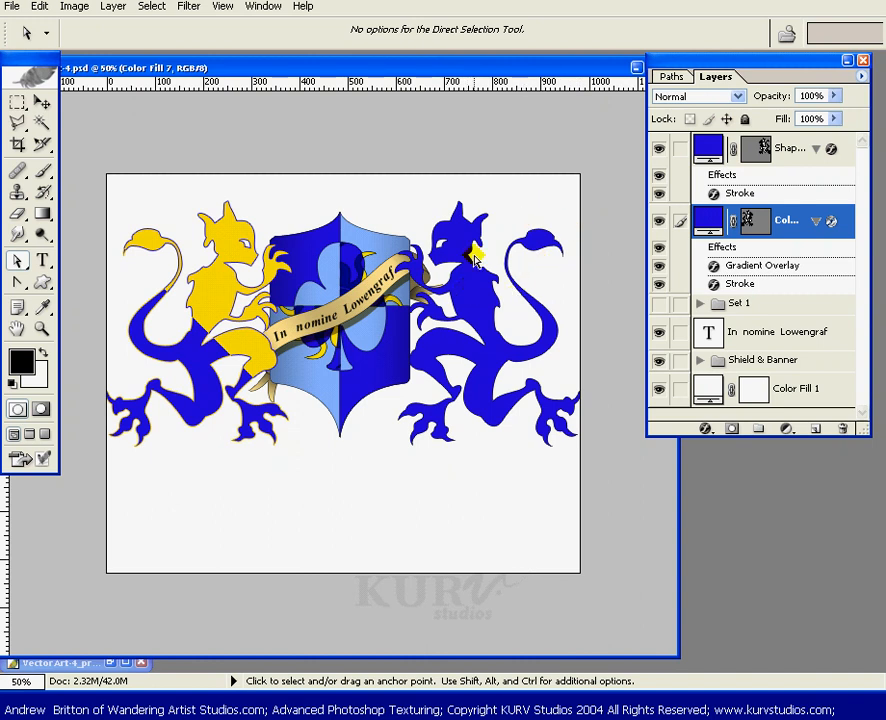
# - Copy the layer style from the Color Fill 7 lion layer
pyautogui.click(776, 234)
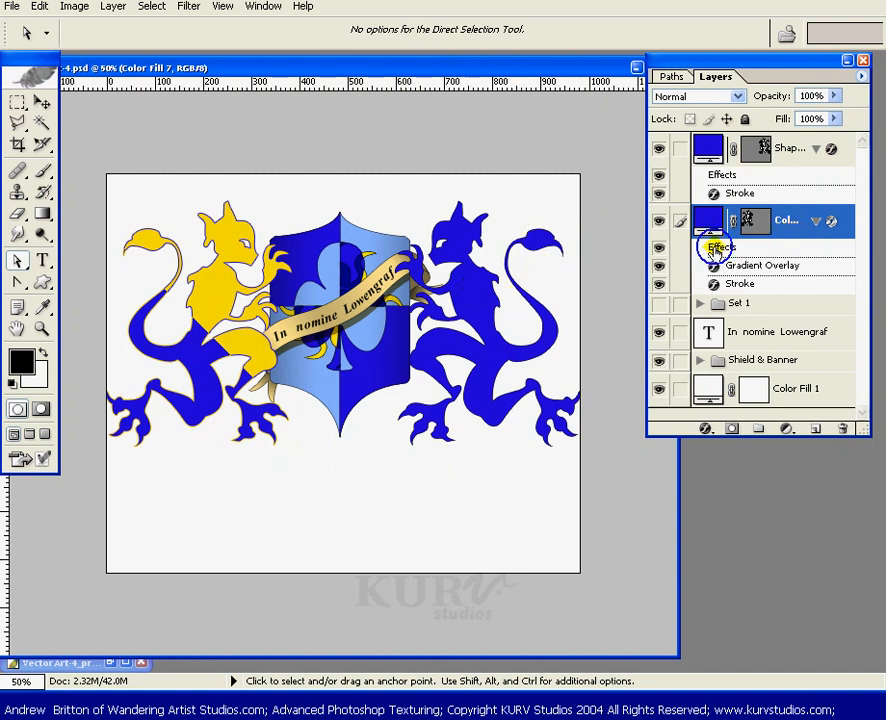
pyautogui.rightClick(716, 247)
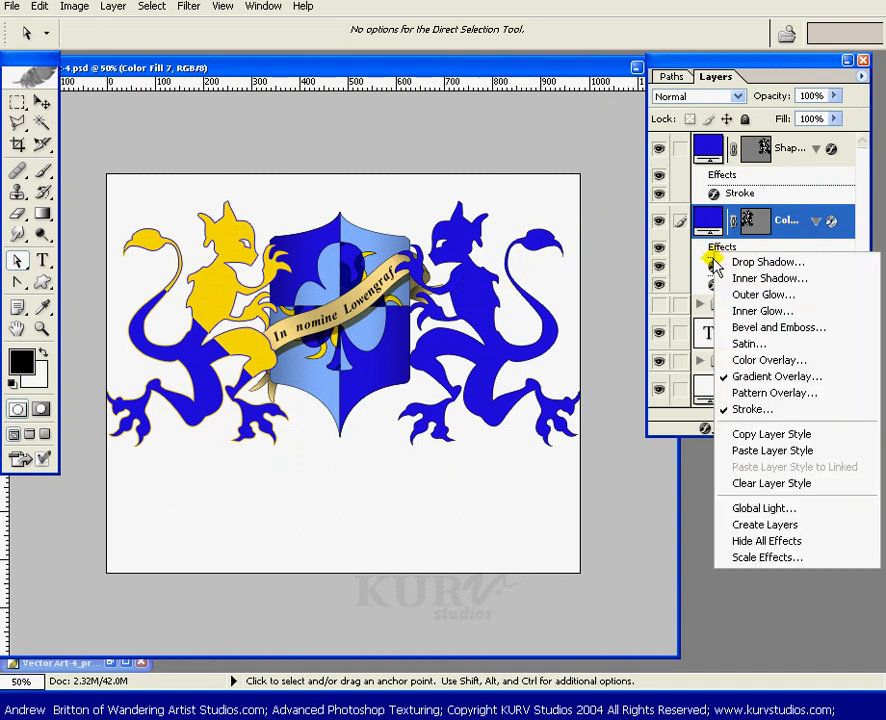
pyautogui.click(768, 434)
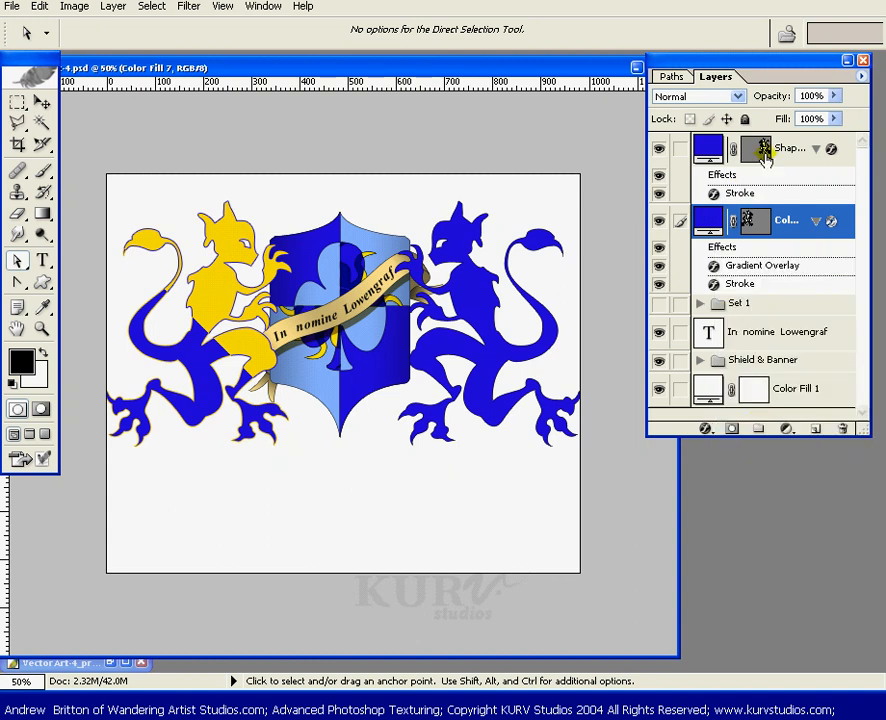
# - Paste the layer style onto the Shape 11 lion layer and open its Gradient Overlay settings
pyautogui.click(727, 178)
pyautogui.rightClick(727, 178)
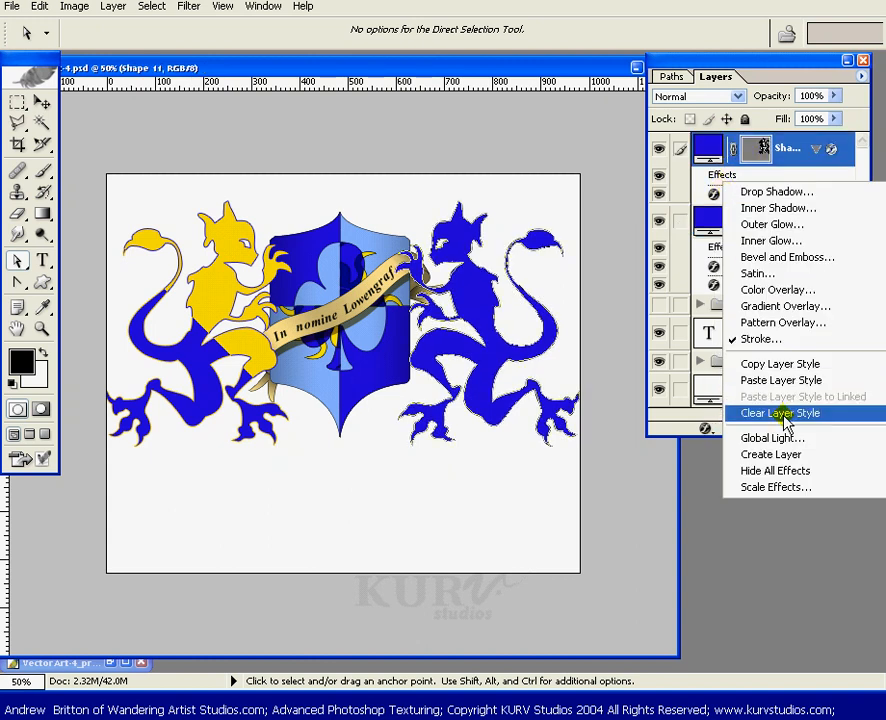
pyautogui.click(776, 383)
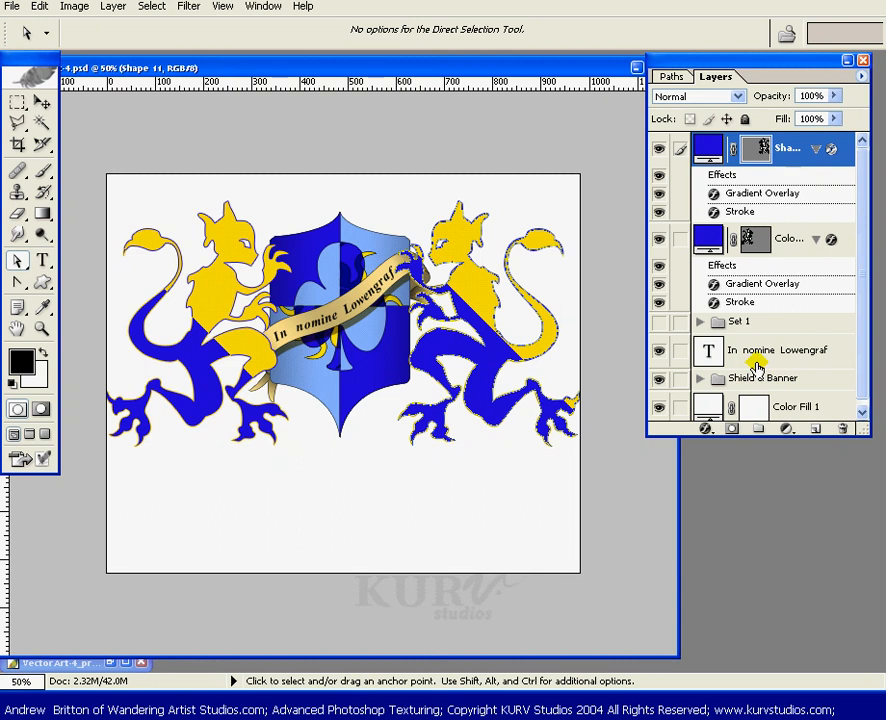
pyautogui.doubleClick(756, 195)
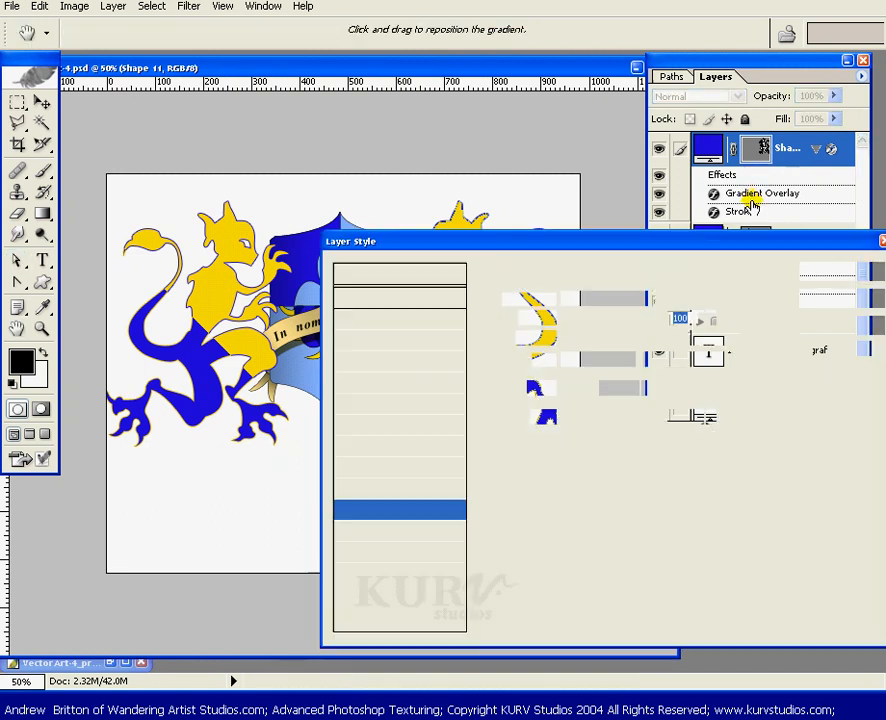
# - Set the Shape 11 lion's Gradient Overlay angle to 135°
pyautogui.doubleClick(604, 388)
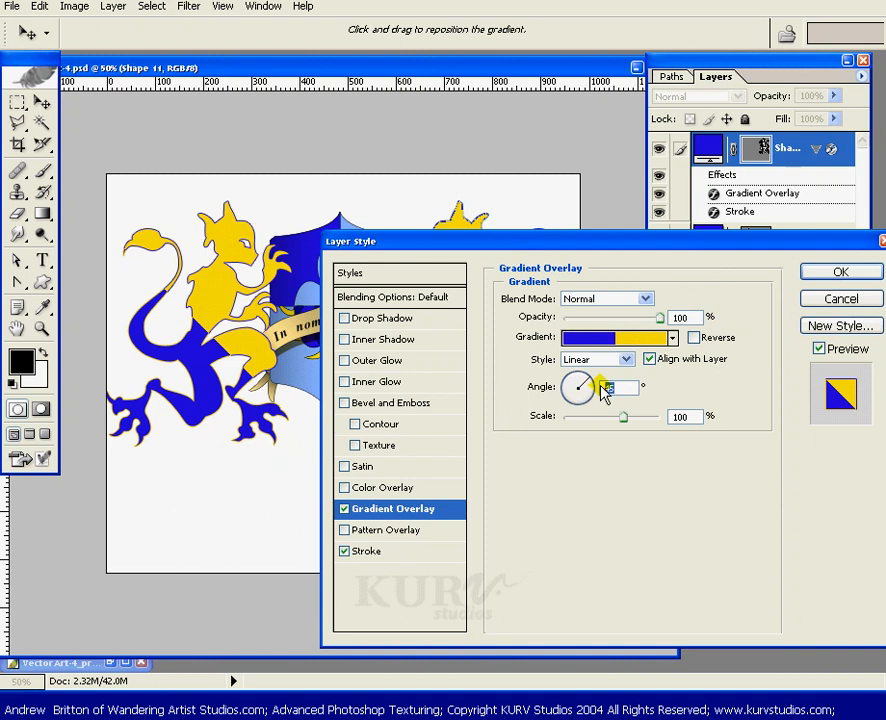
pyautogui.write('135')
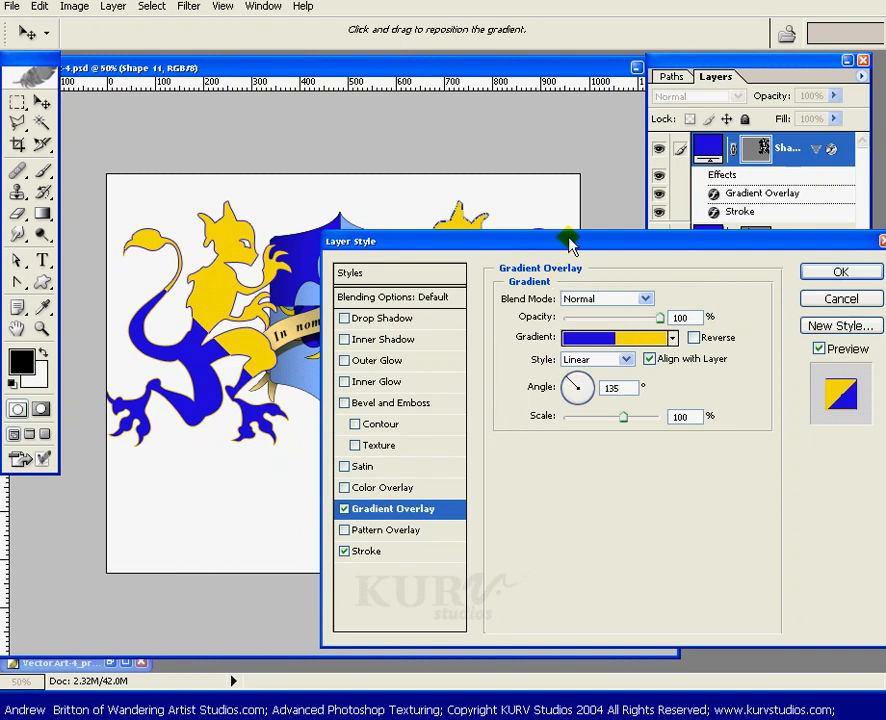
pyautogui.moveTo(572, 241)
pyautogui.mouseDown()
pyautogui.moveTo(563, 420)
pyautogui.moveTo(536, 398)
pyautogui.moveTo(525, 370)
pyautogui.mouseUp()
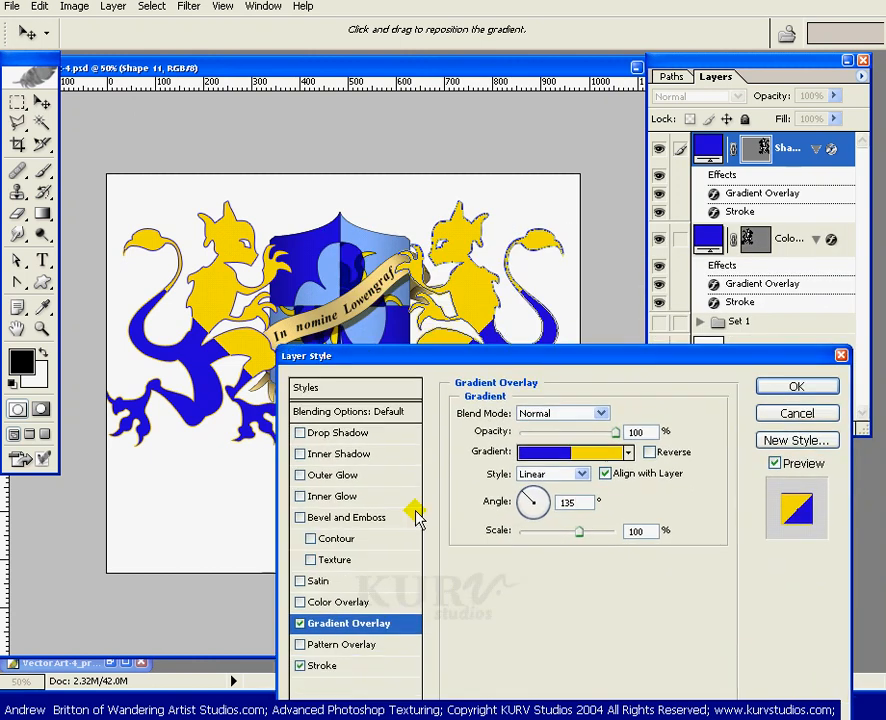
# - Set the stroke's gradient angle to 135° and apply the layer style
pyautogui.click(325, 669)
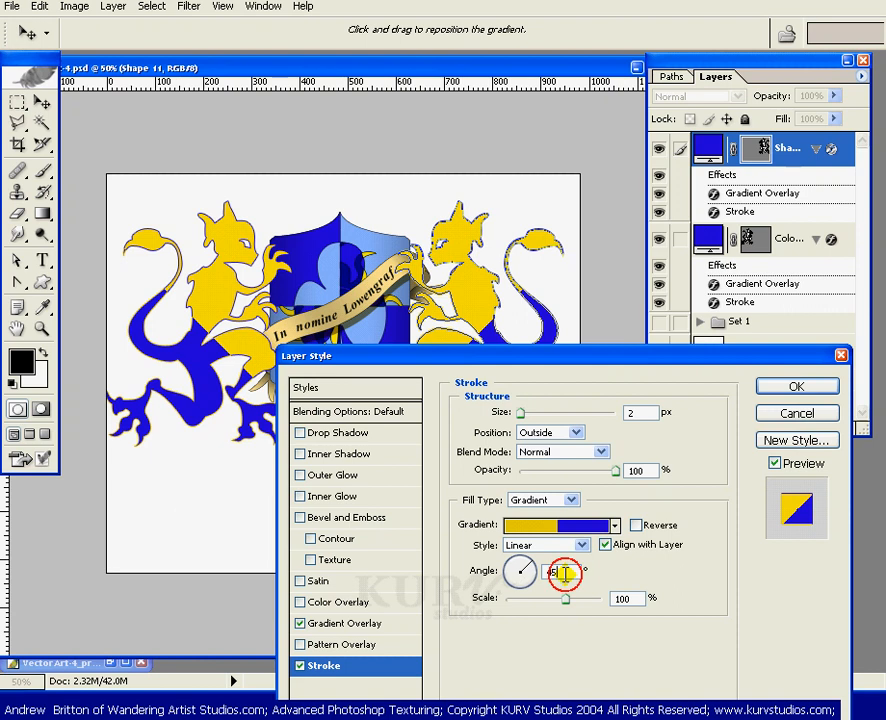
pyautogui.doubleClick(565, 573)
pyautogui.write('135')
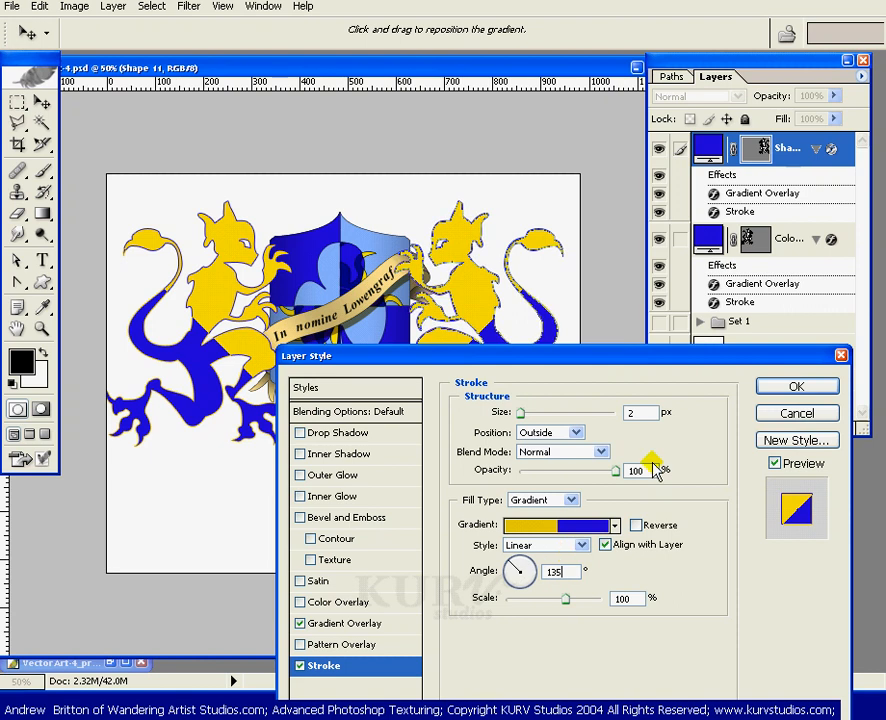
pyautogui.click(796, 386)
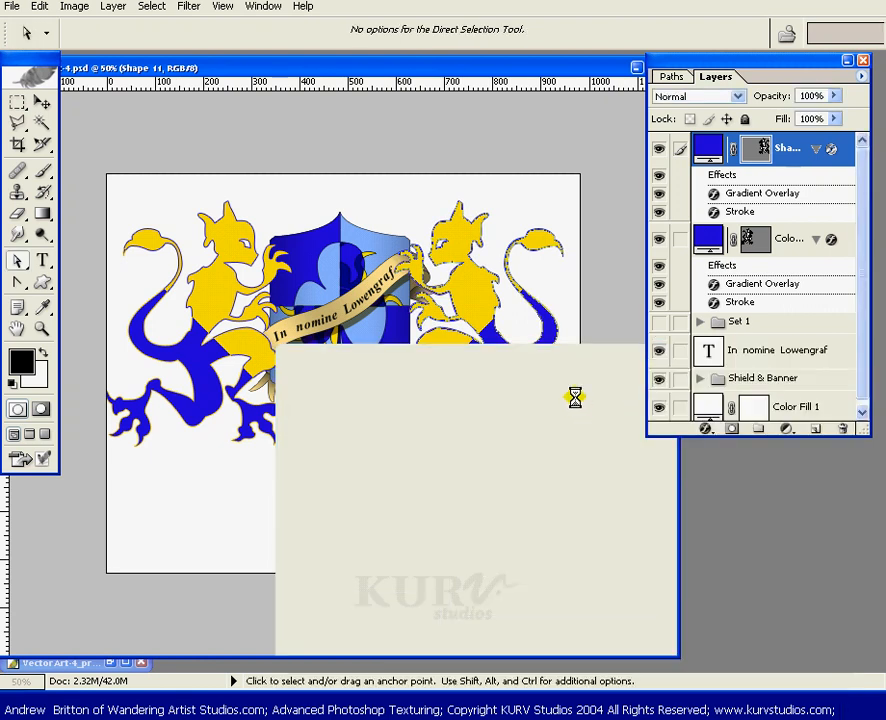
# - Add the caption text "Insula Lowengrafis" centered below the crest
pyautogui.click(756, 152)
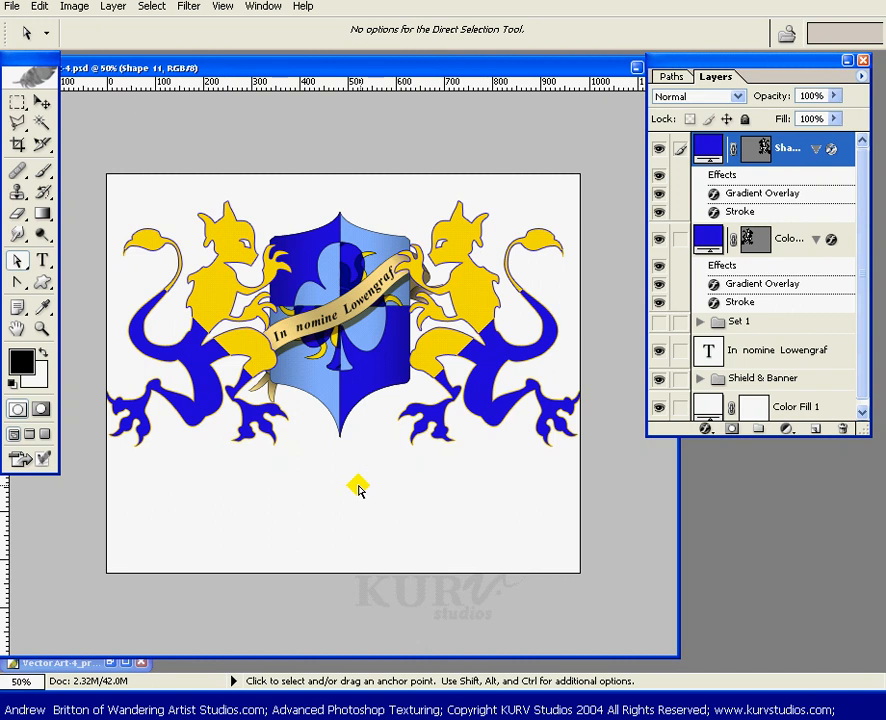
pyautogui.press('t')
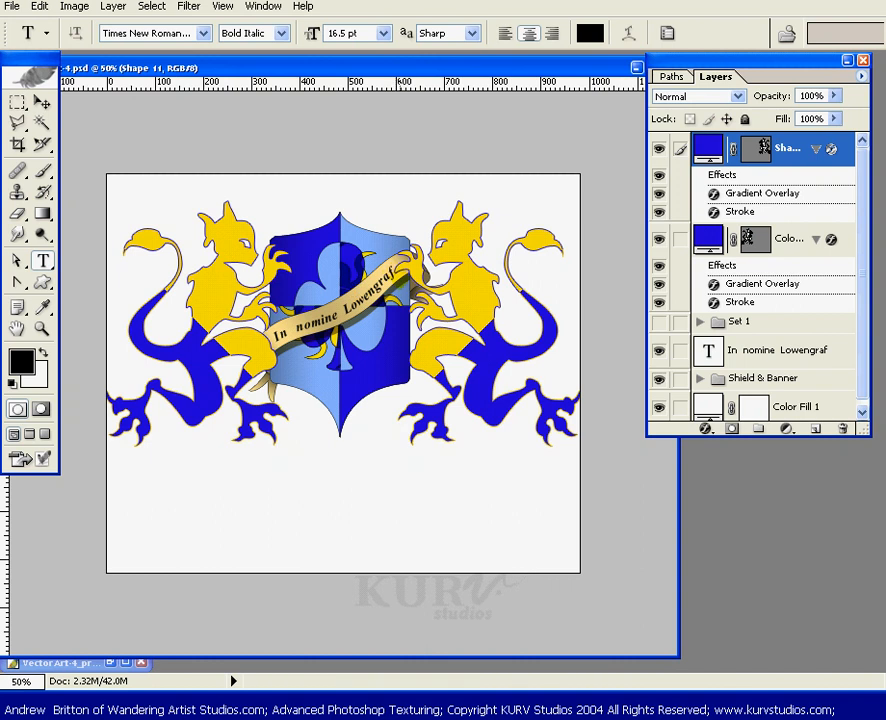
pyautogui.click(345, 521)
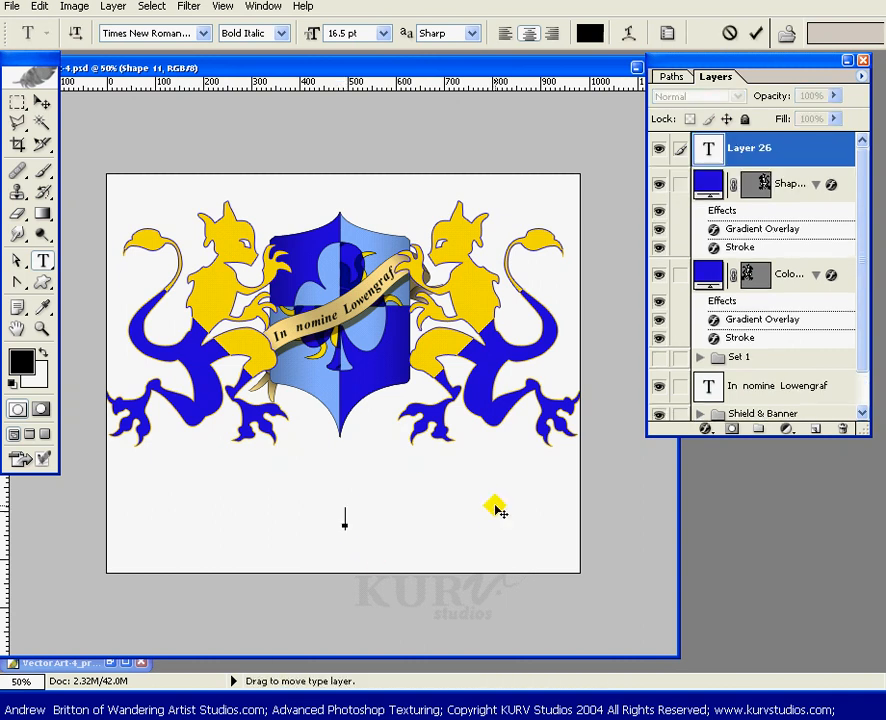
pyautogui.write('Insula Lowen')
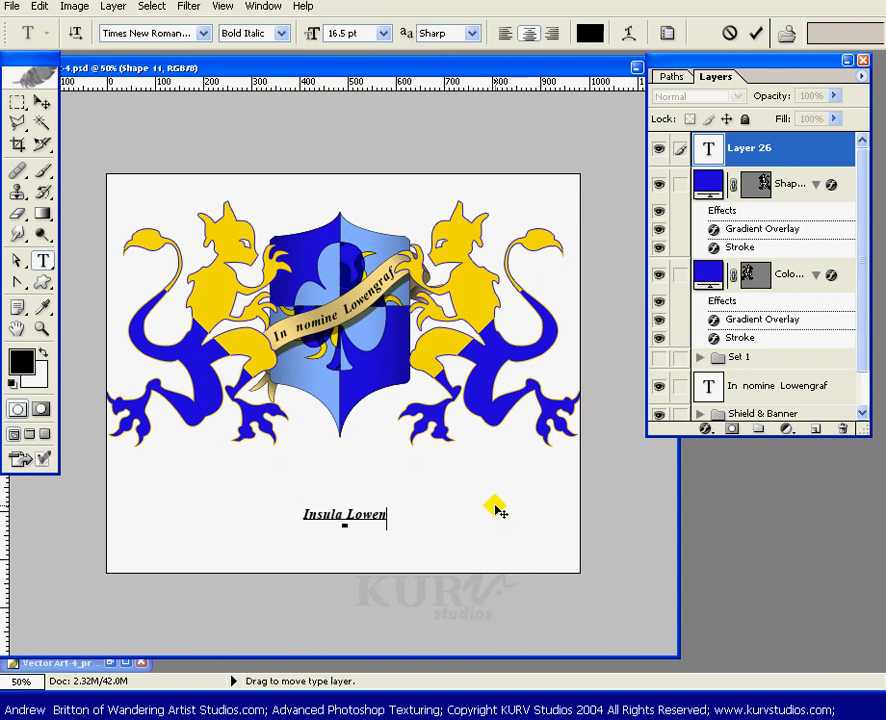
pyautogui.write('graf')
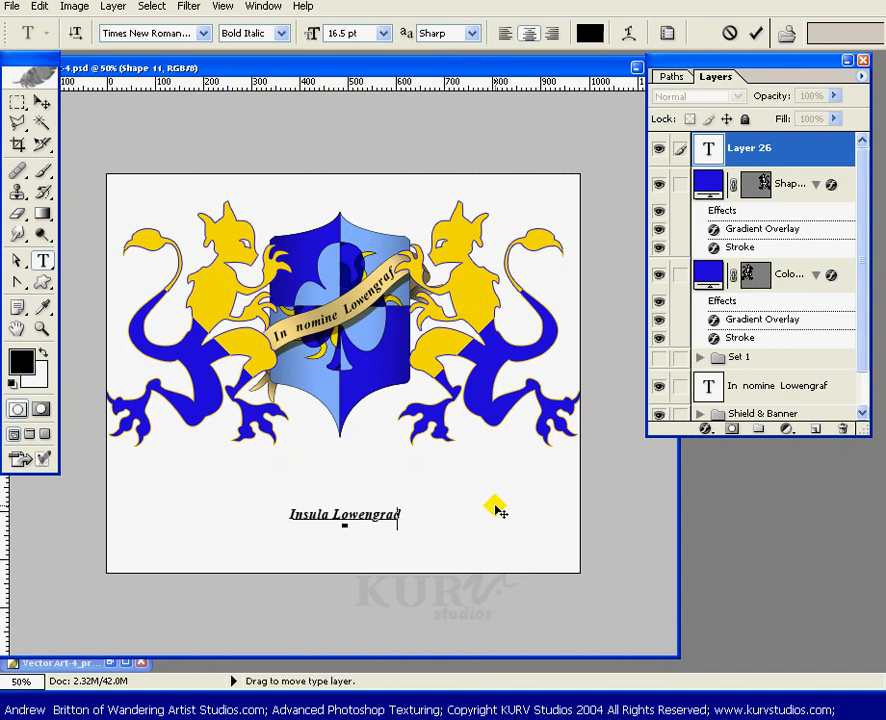
pyautogui.write('is')
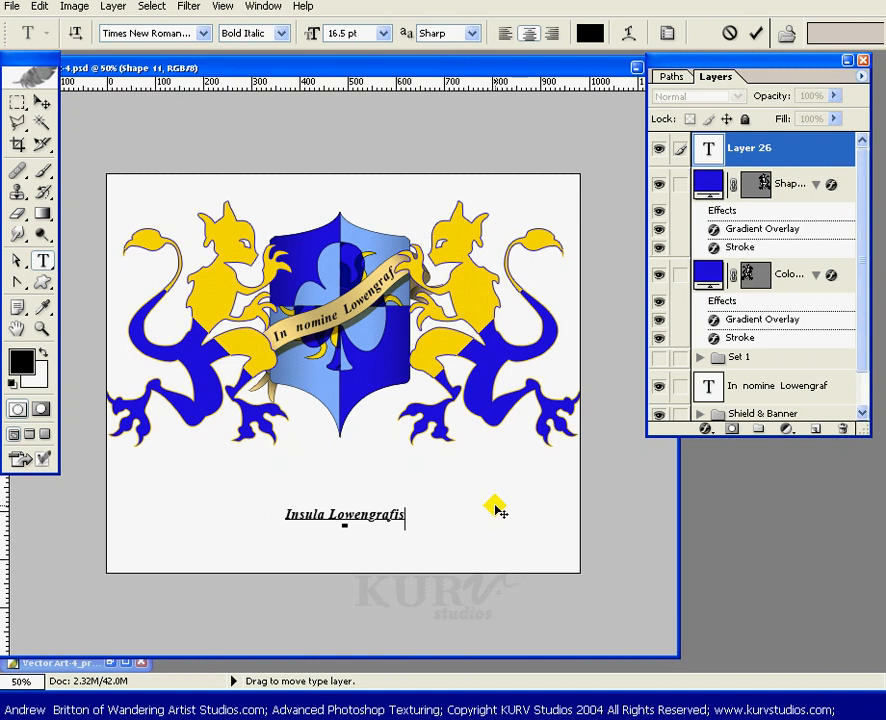
pyautogui.hotkey('ctrl', 'Return')
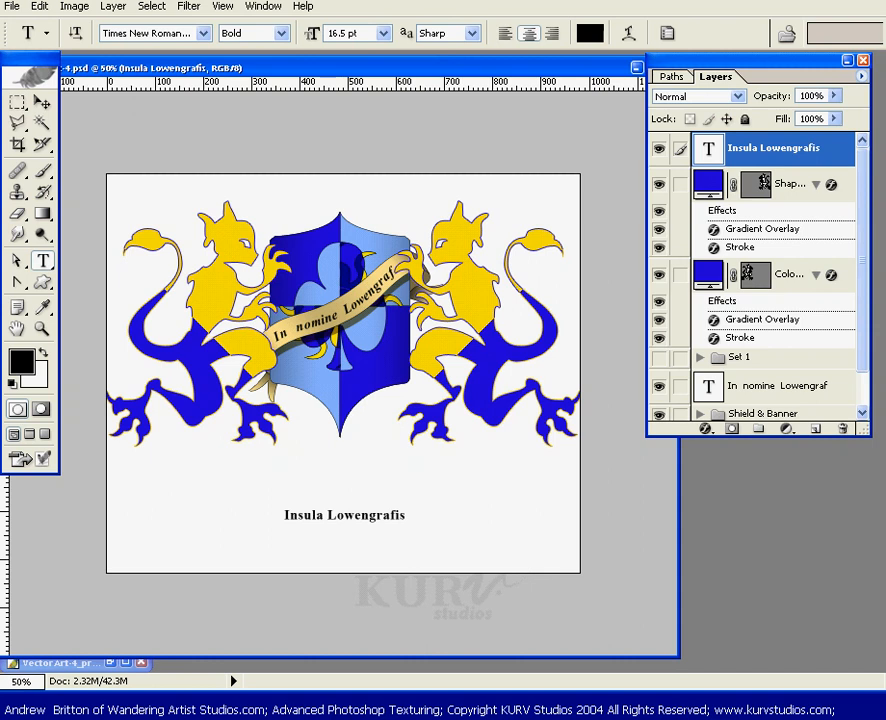
# - Open the Character panel and try out different font styles for the caption
pyautogui.moveTo(0, 140); pyautogui.dragTo(544, 143)
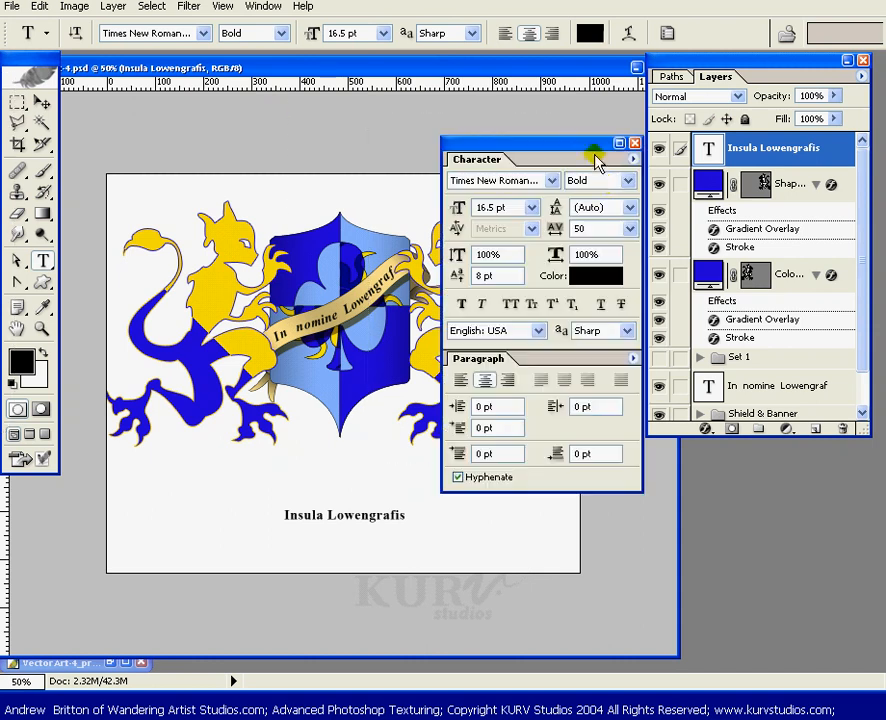
pyautogui.click(627, 181)
pyautogui.click(604, 196)
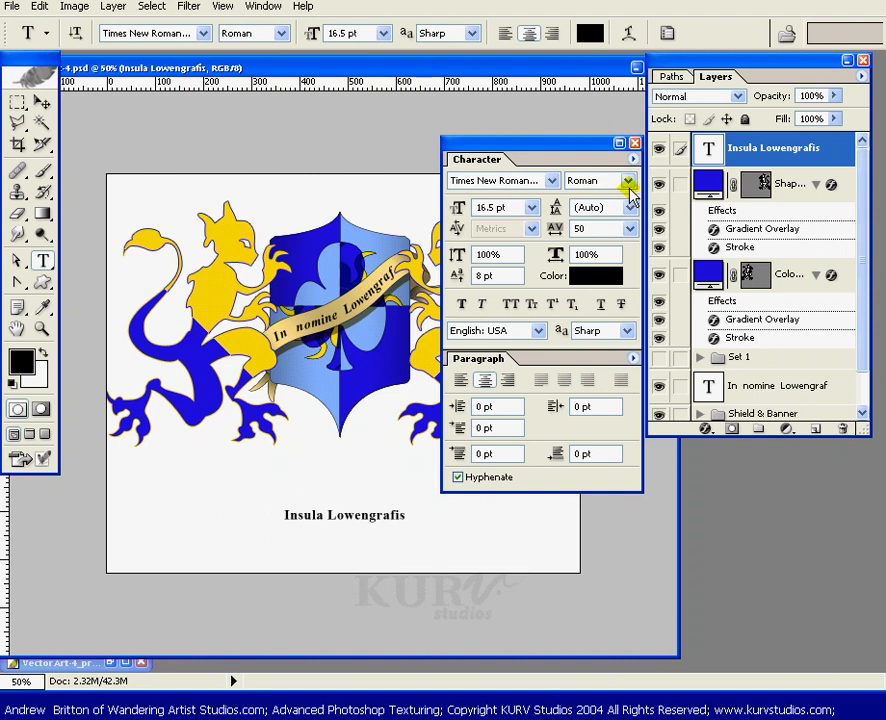
pyautogui.click(629, 183)
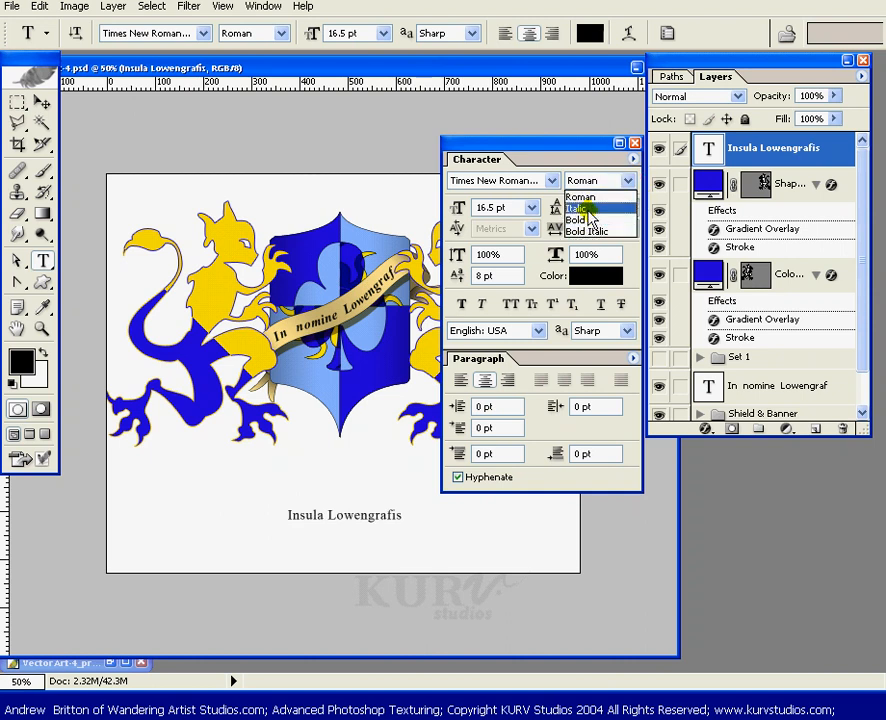
pyautogui.moveTo(579, 147); pyautogui.dragTo(160, 385)
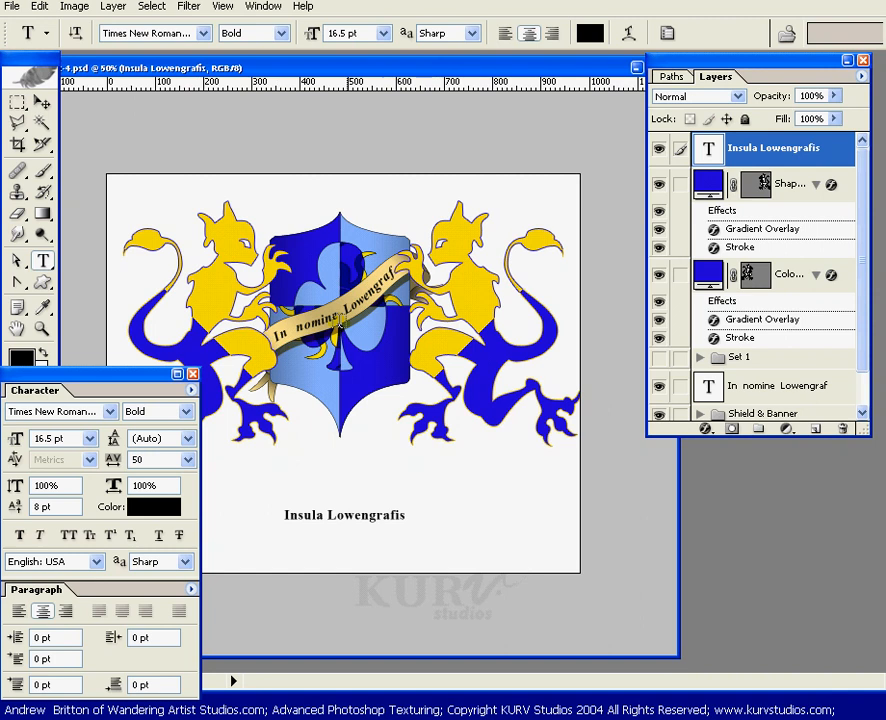
# - Open Warp Text for the caption and apply the Arc style
pyautogui.click(622, 34)
pyautogui.moveTo(672, 119); pyautogui.dragTo(549, 102)
pyautogui.click(620, 125)
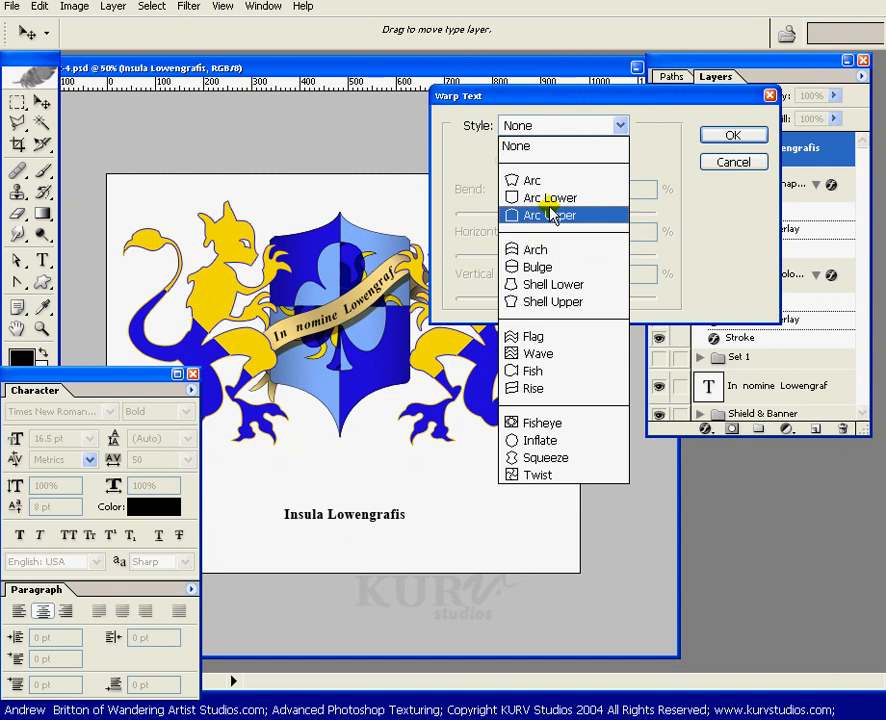
pyautogui.click(535, 180)
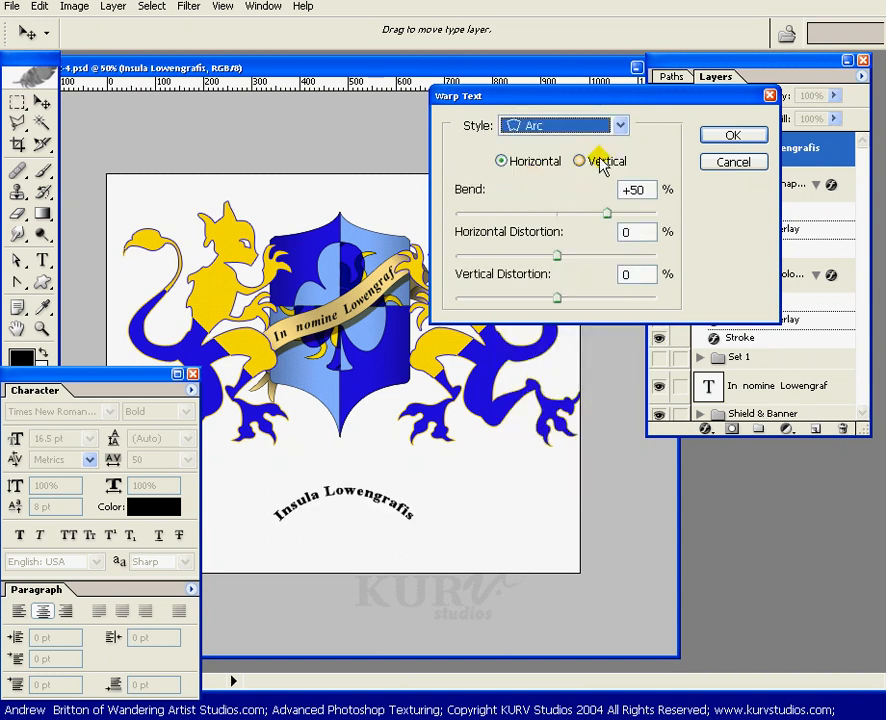
# - Cycle through the other warp styles to preview their effect on the caption
pyautogui.press('Down')
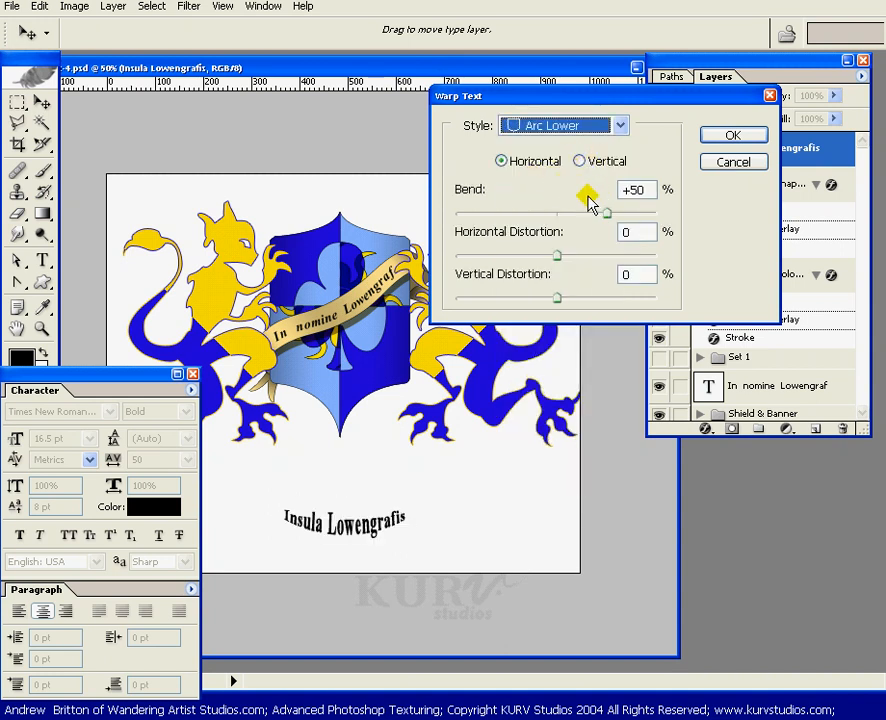
pyautogui.press('Down')
pyautogui.press('Down')
pyautogui.press('Down')
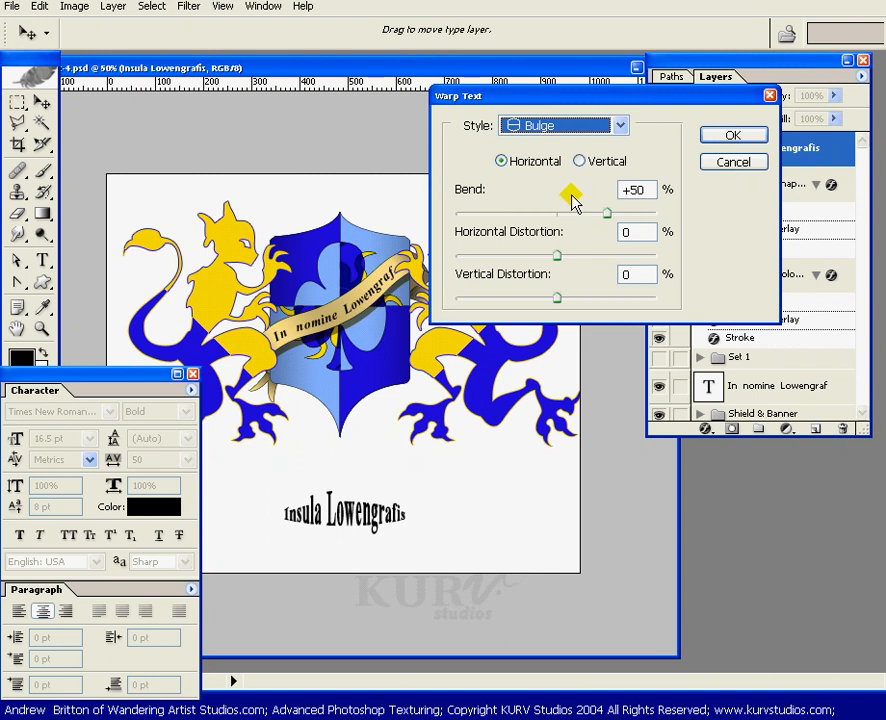
pyautogui.press('Down')
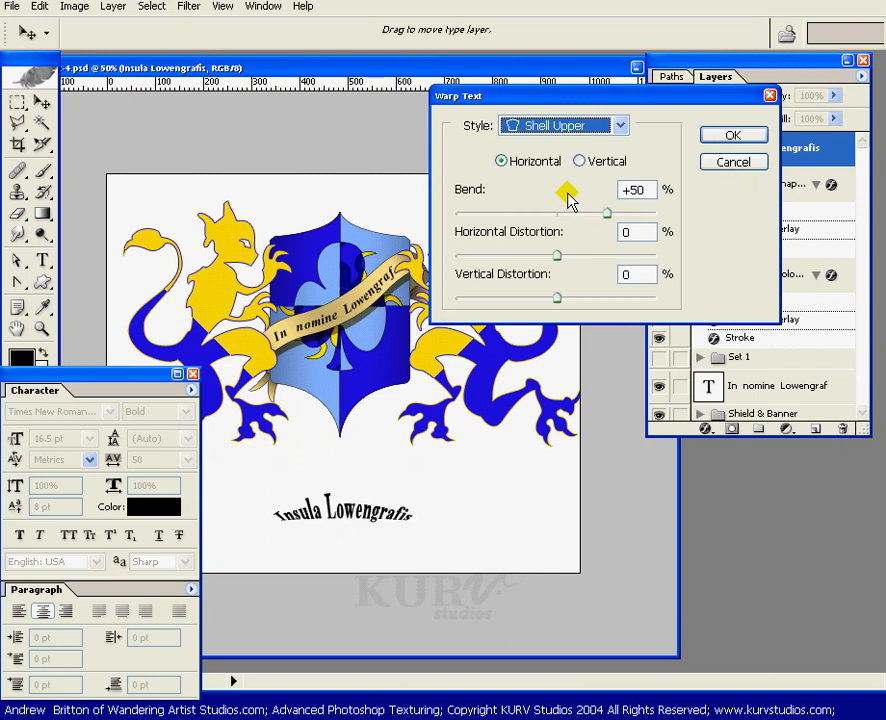
pyautogui.press('Down')
pyautogui.press('Down')
pyautogui.press('Down')
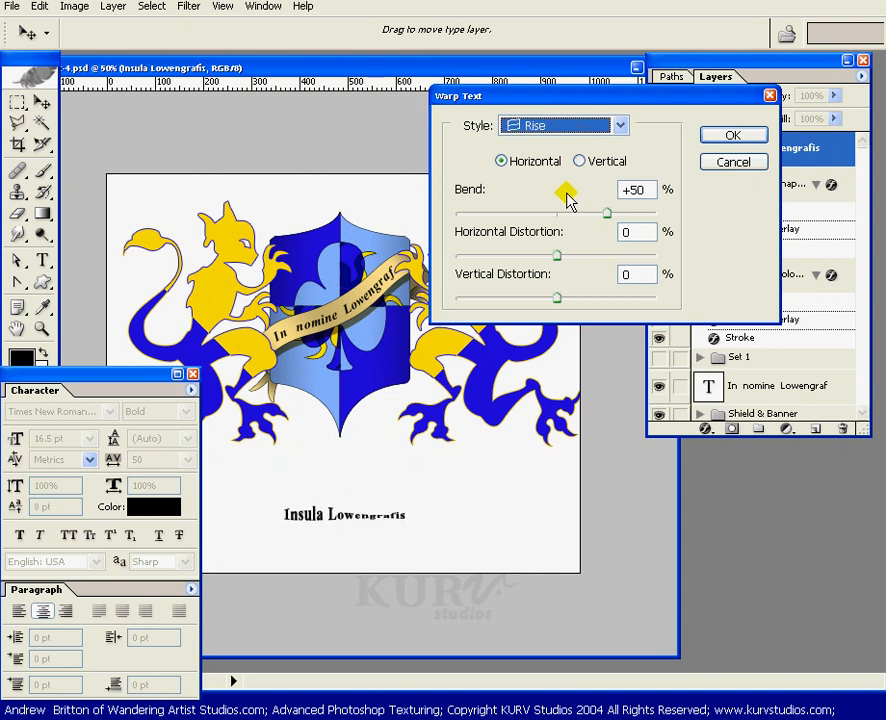
pyautogui.press('Down')
pyautogui.press('Down')
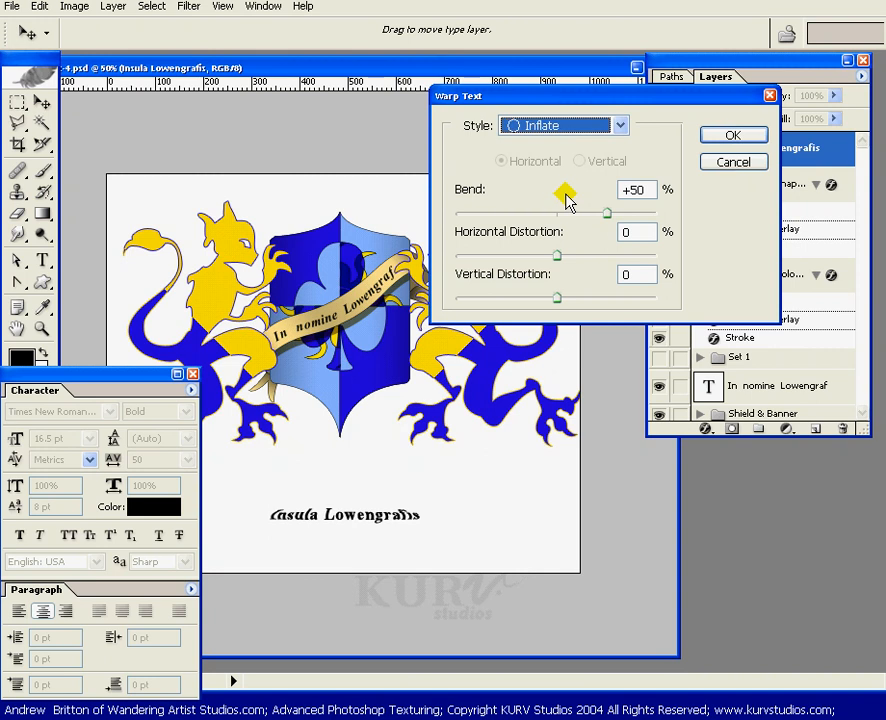
pyautogui.press('Down')
pyautogui.press('Down')
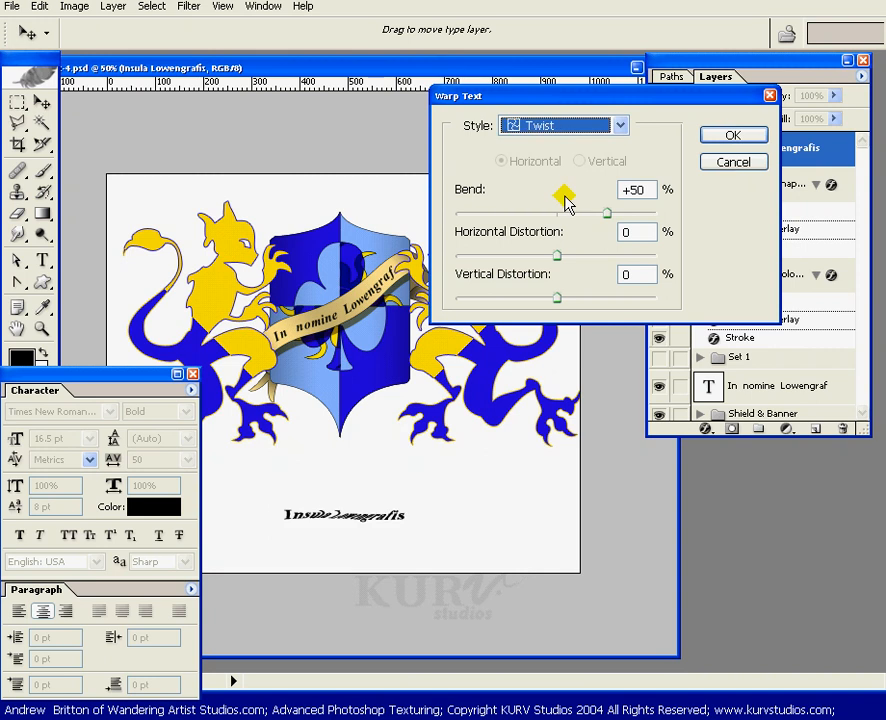
pyautogui.press('Up')
pyautogui.press('Up')
pyautogui.press('Up')
pyautogui.press('Up')
pyautogui.press('Up')
pyautogui.press('Up')
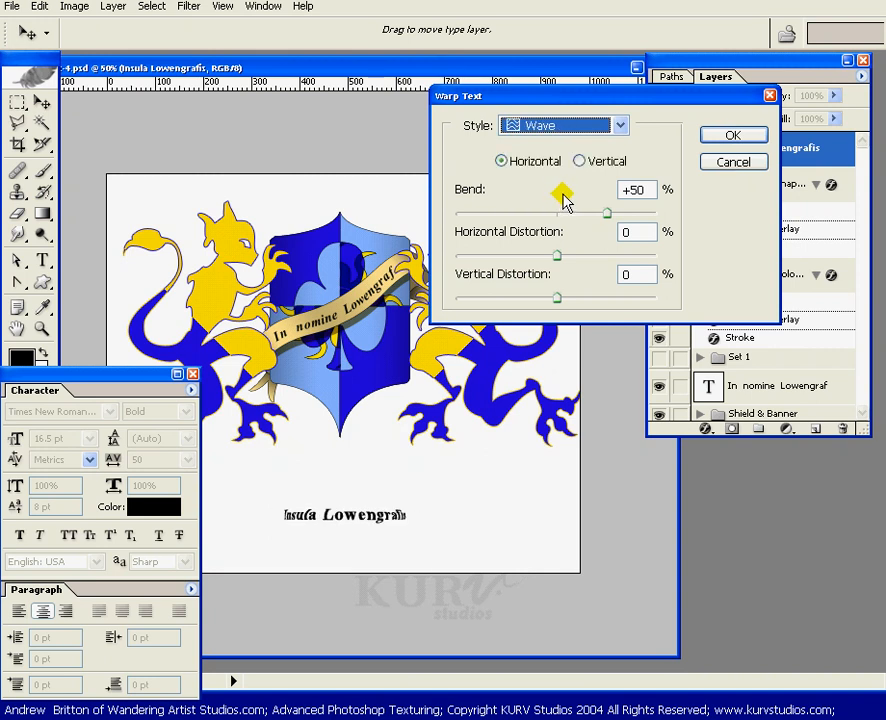
pyautogui.press('Up')
pyautogui.press('Up')
pyautogui.press('Up')
# - Apply the Arch warp style to the caption with Vertical orientation
pyautogui.click(620, 126)
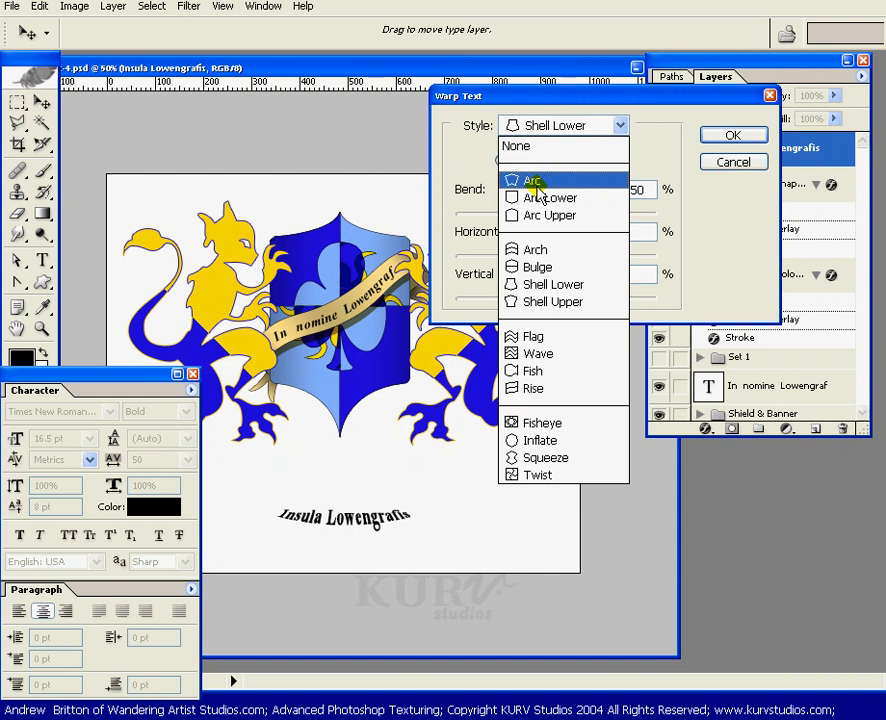
pyautogui.click(535, 250)
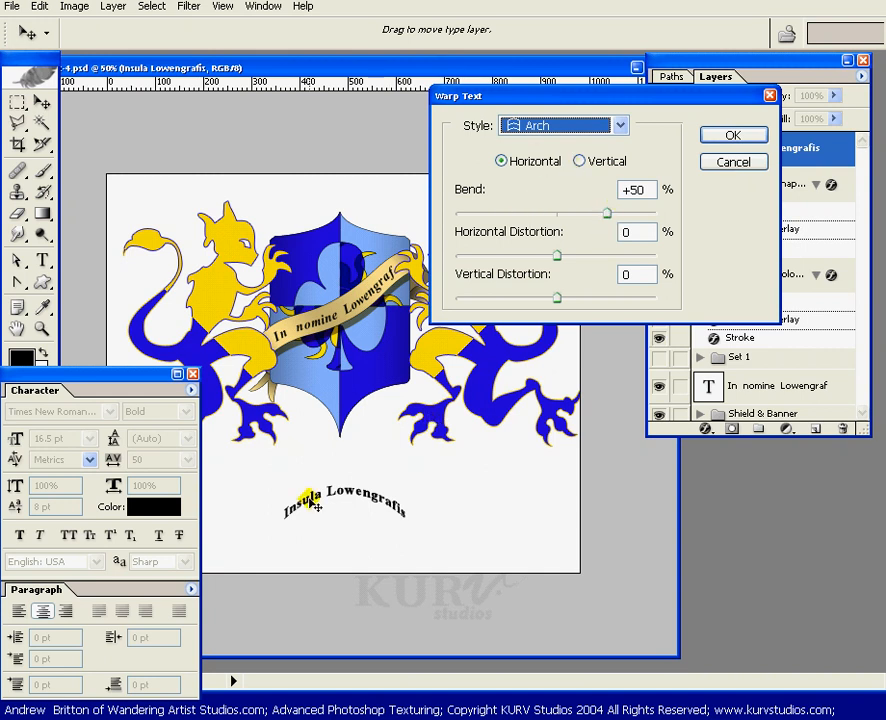
pyautogui.click(580, 161)
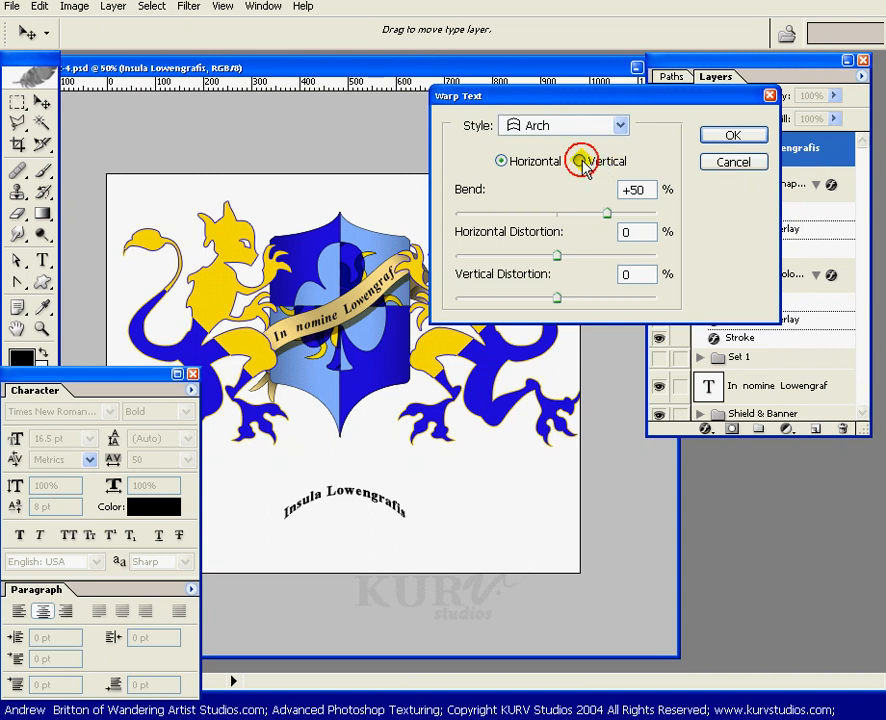
pyautogui.click(727, 138)
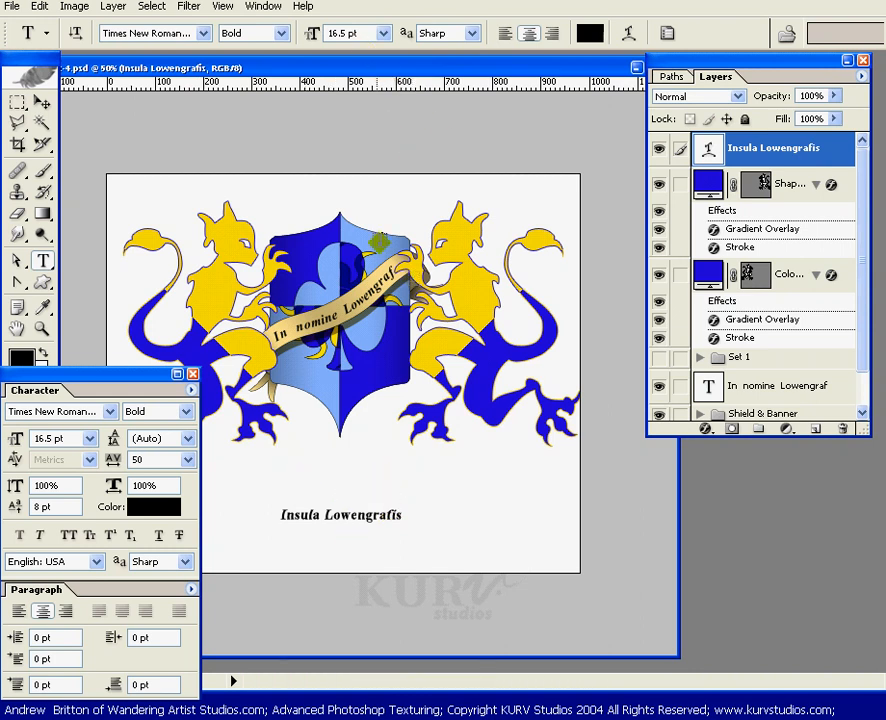
# - Switch the caption's text orientation to vertical and back to horizontal
pyautogui.click(76, 31)
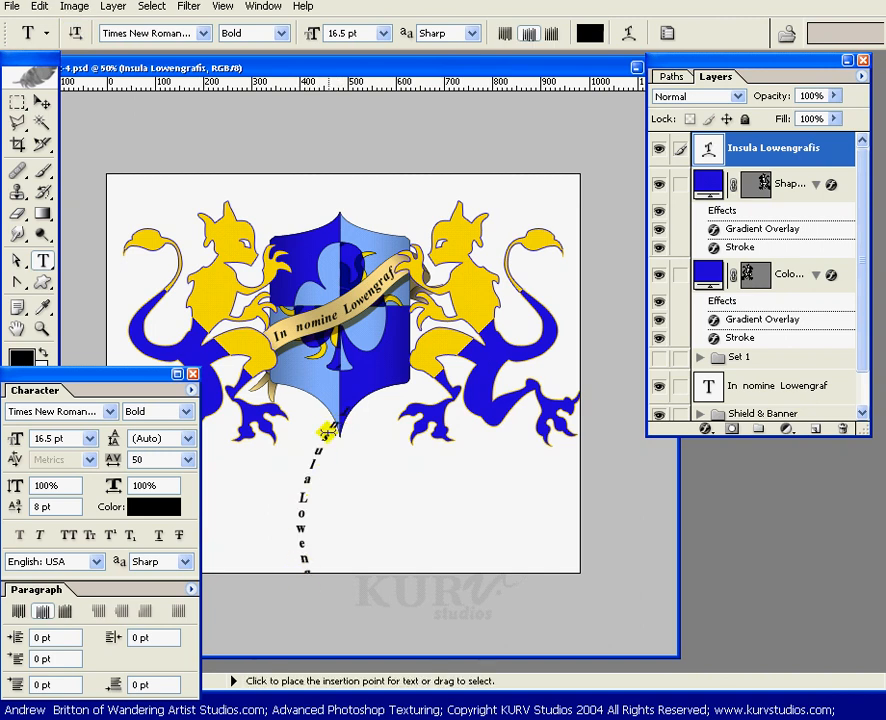
pyautogui.click(72, 30)
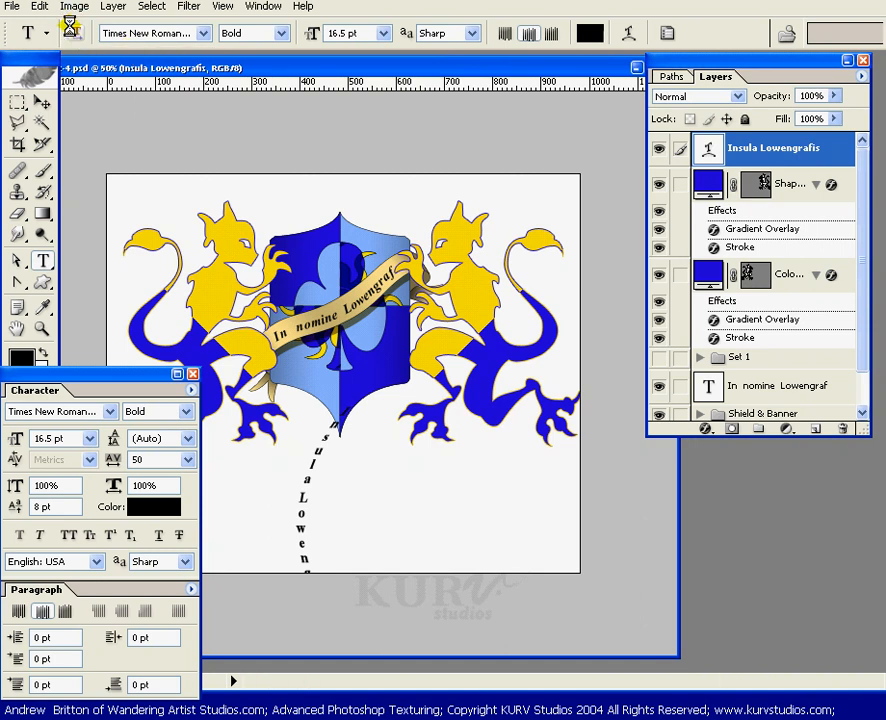
# - Re-warp the caption as a horizontal Arch with a +19% bend and zero horizontal and vertical distortion
pyautogui.click(630, 35)
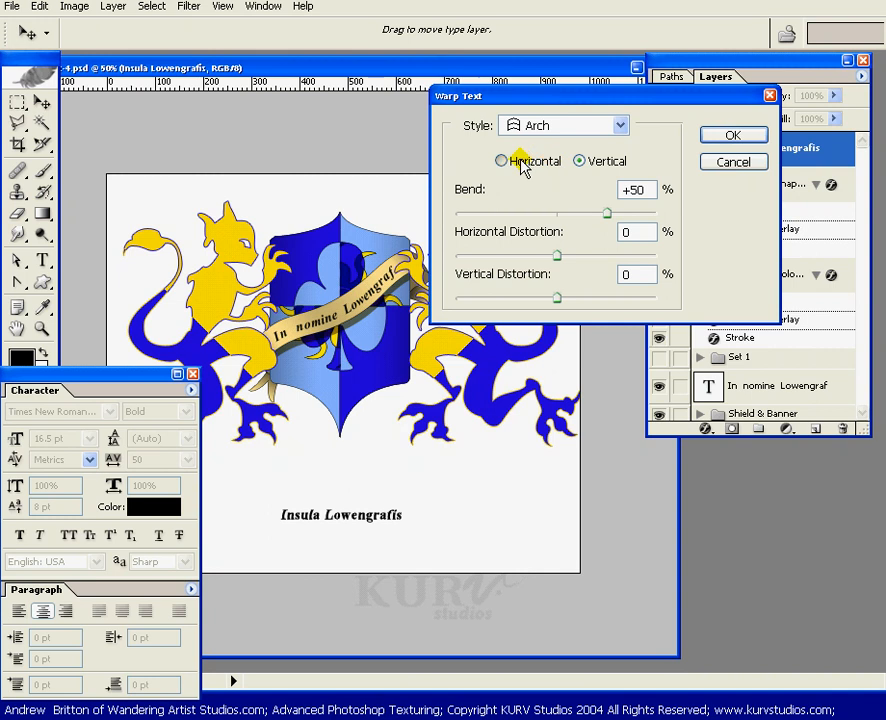
pyautogui.click(522, 166)
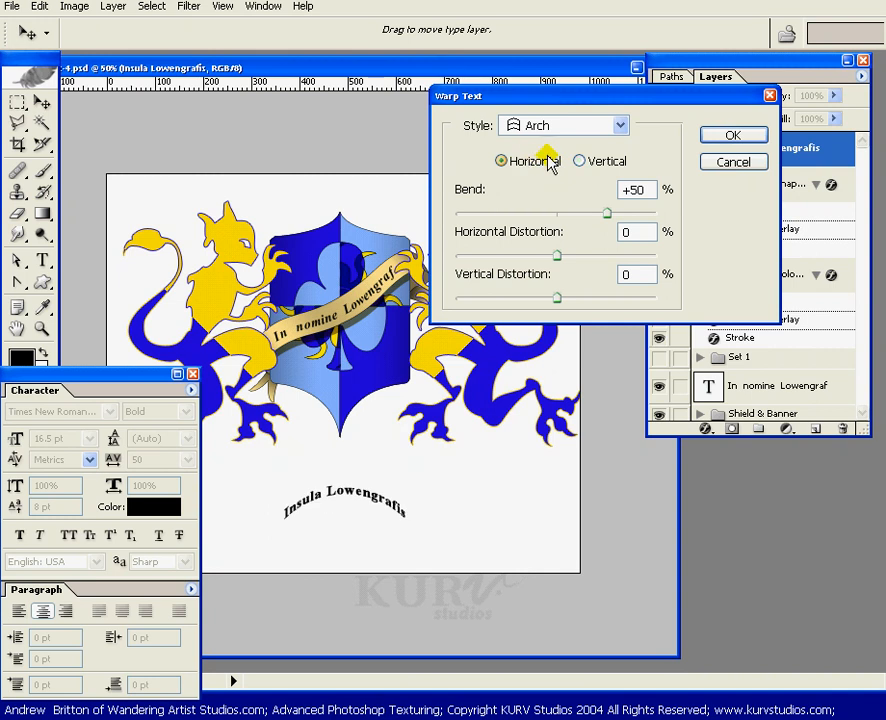
pyautogui.click(587, 215)
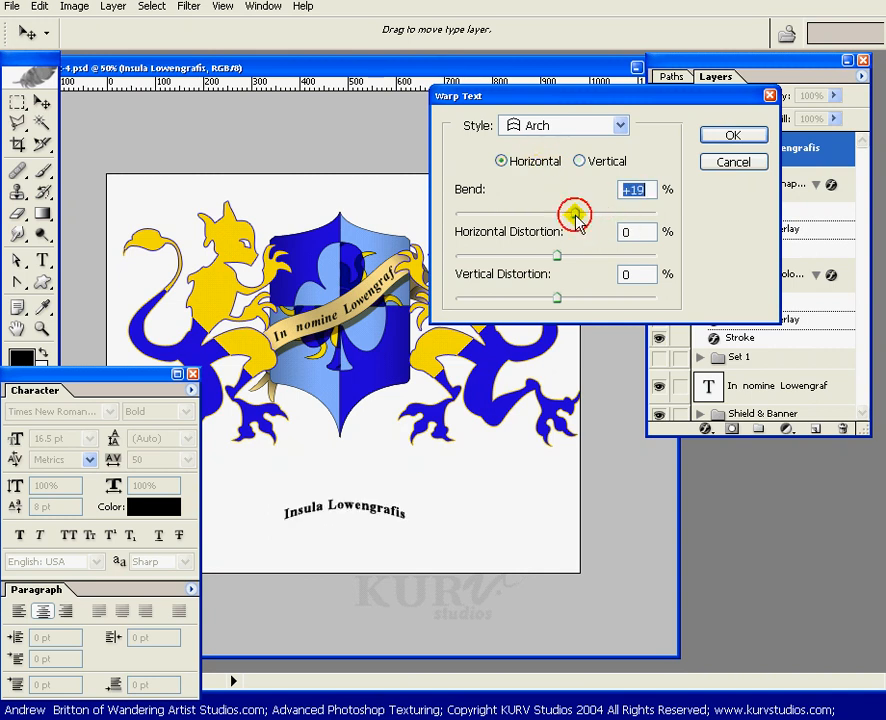
pyautogui.moveTo(559, 256); pyautogui.dragTo(459, 259)
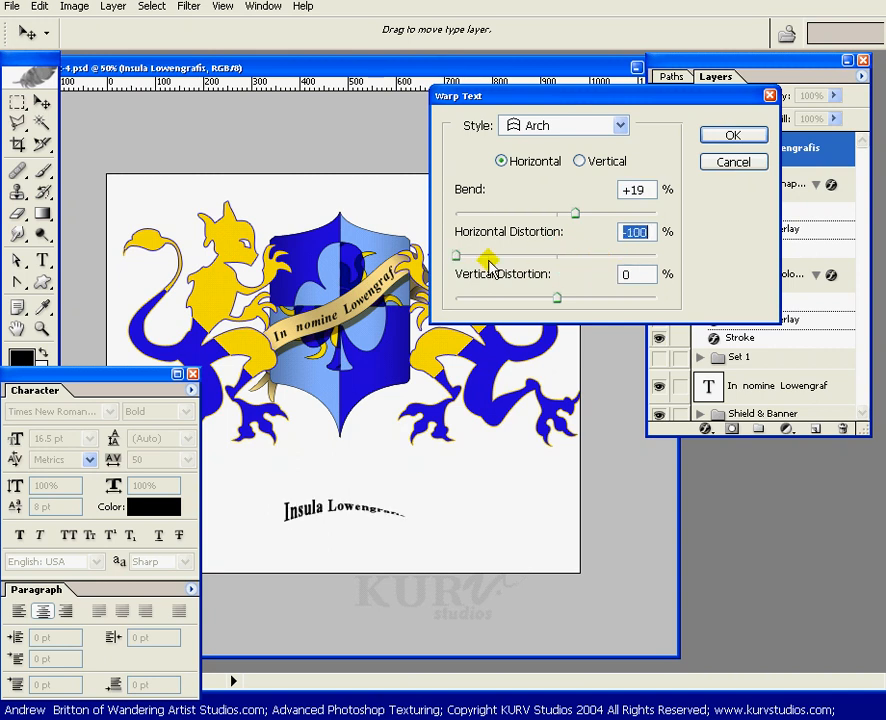
pyautogui.click(556, 255)
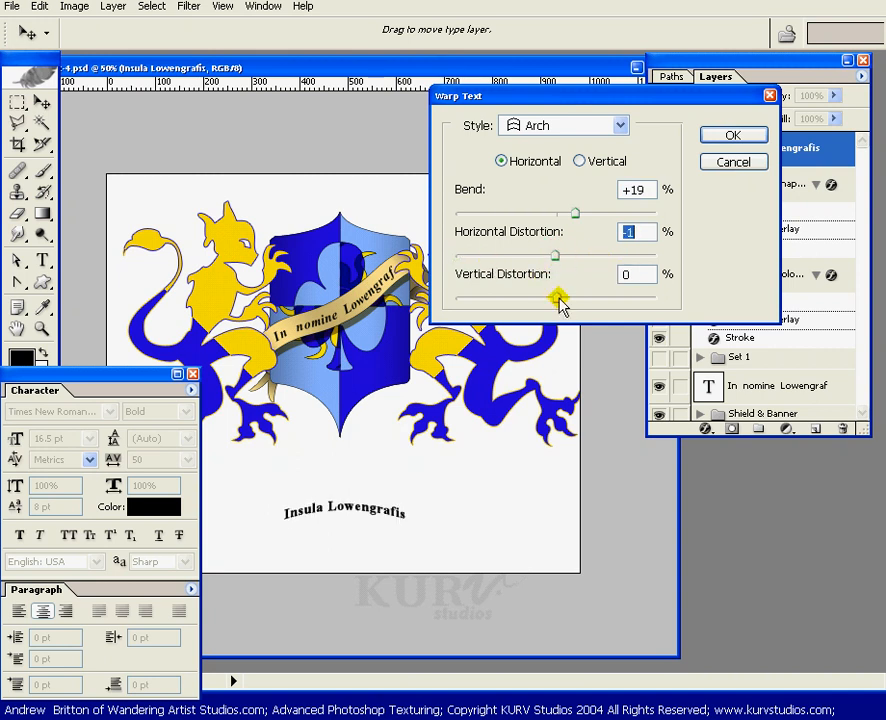
pyautogui.moveTo(558, 299)
pyautogui.mouseDown()
pyautogui.moveTo(612, 300)
pyautogui.moveTo(538, 300)
pyautogui.moveTo(568, 304)
pyautogui.moveTo(558, 304)
pyautogui.mouseUp()
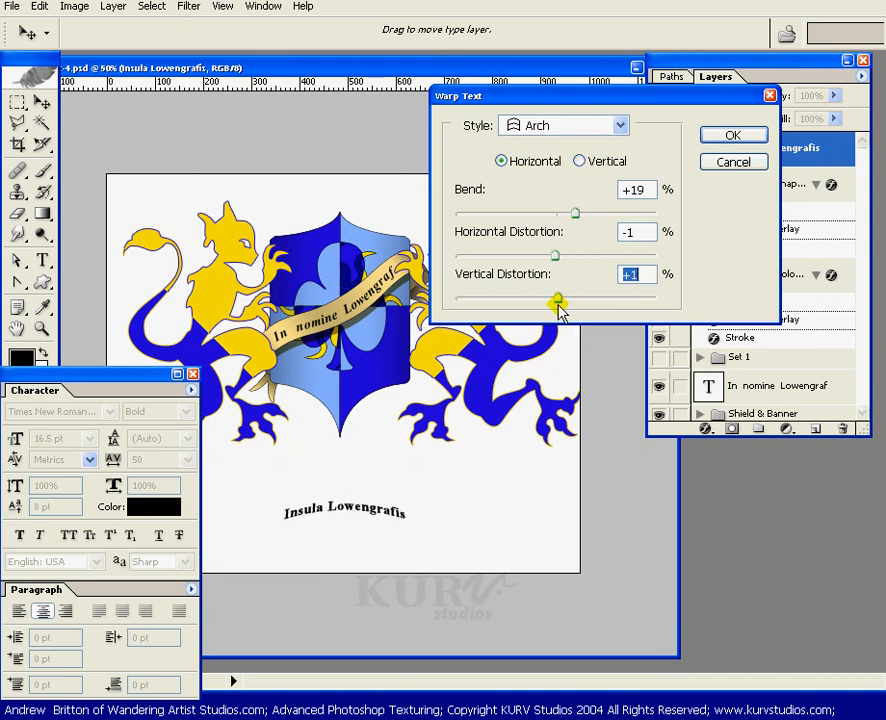
pyautogui.click(640, 234)
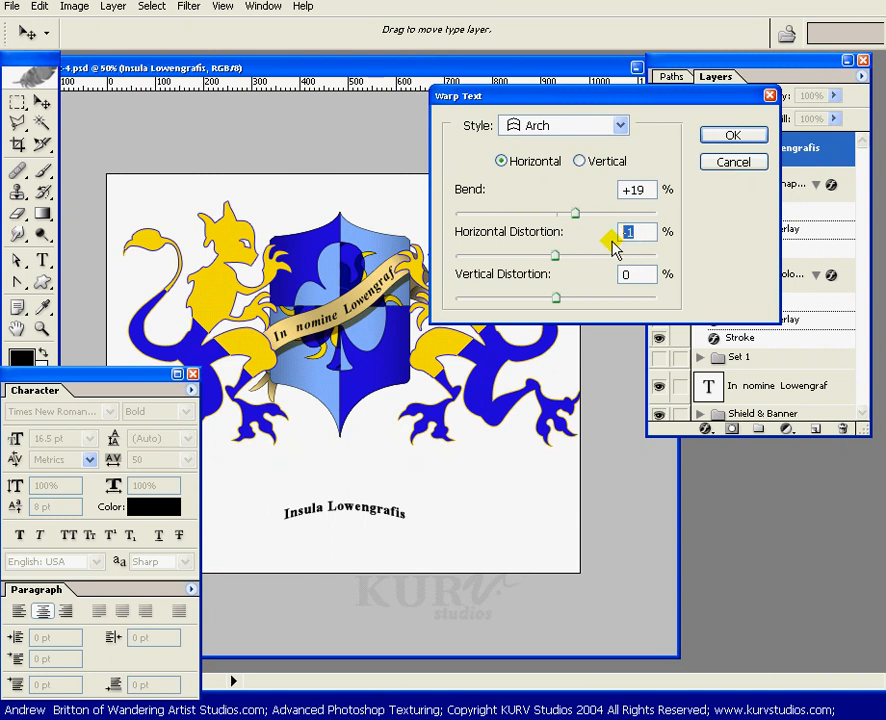
pyautogui.press('Tab')
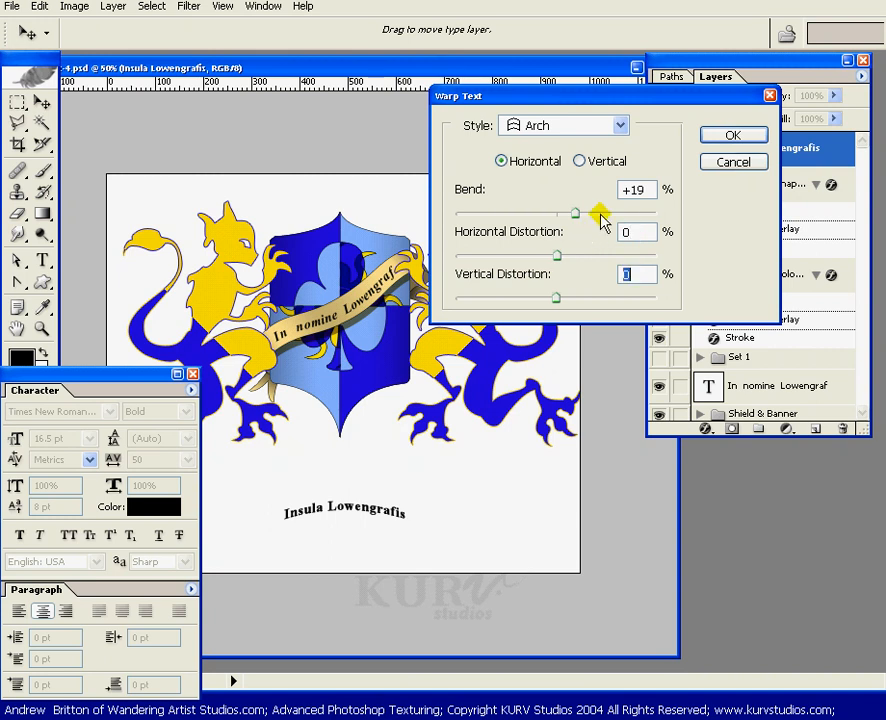
pyautogui.click(731, 137)
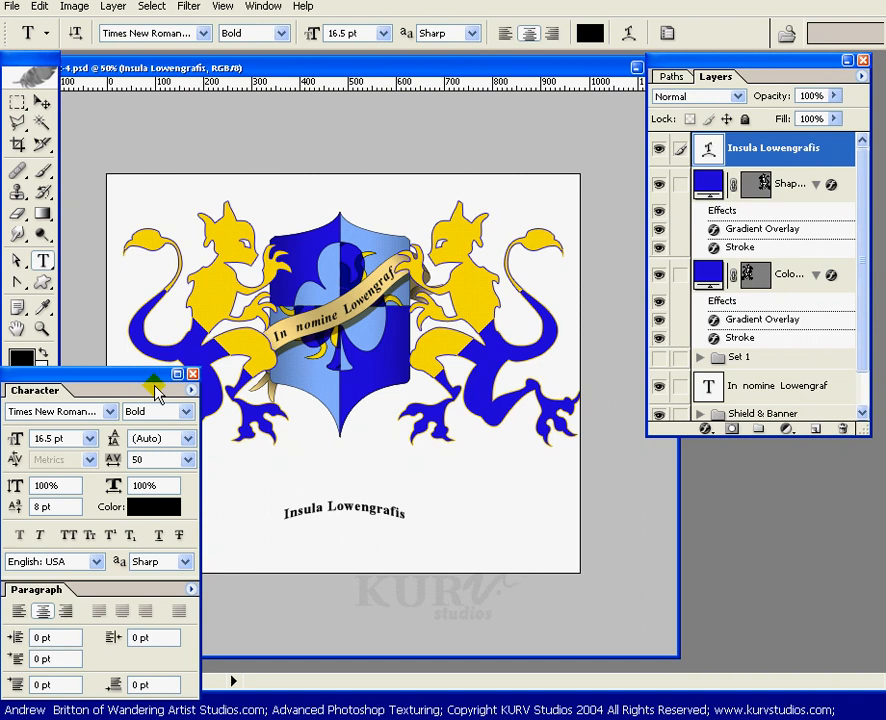
# - Apply small caps to the caption text and tuck the Character panel away
pyautogui.click(89, 535)
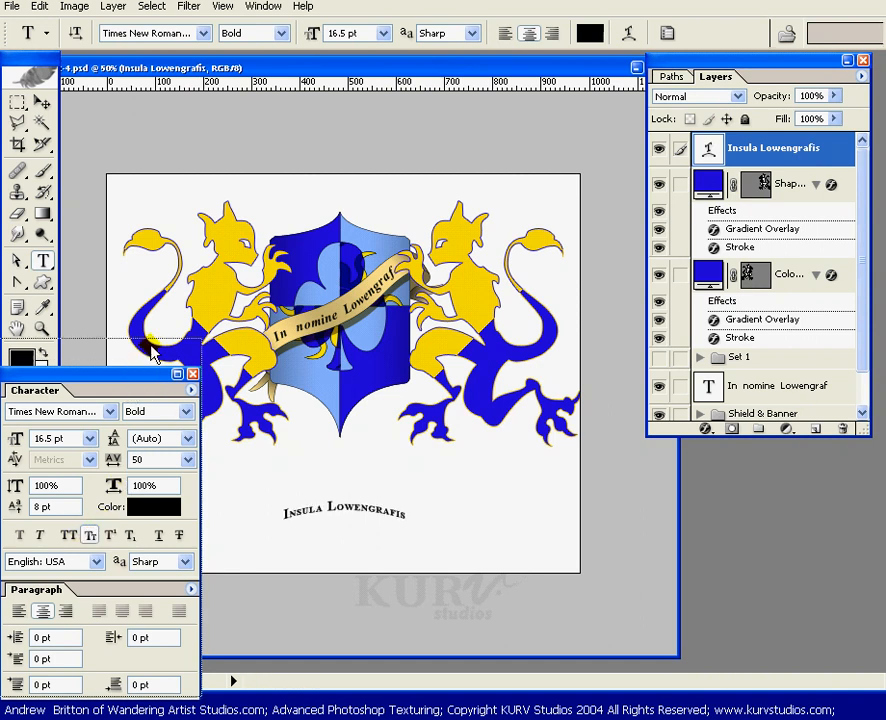
pyautogui.moveTo(140, 374); pyautogui.dragTo(157, 323)
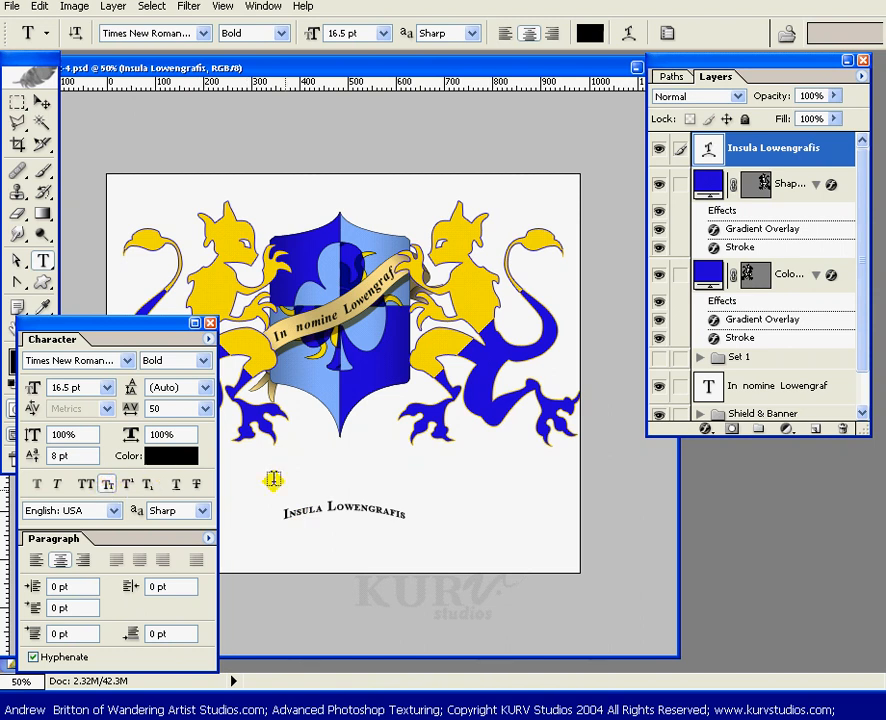
pyautogui.moveTo(170, 328); pyautogui.dragTo(0, 308)
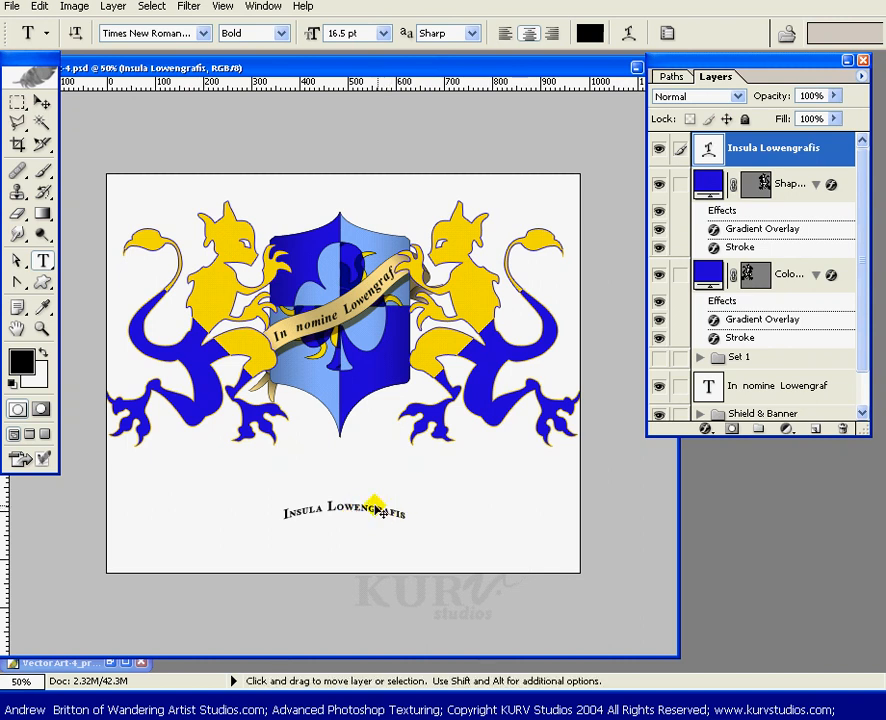
# - Scale the caption up with Free Transform to about 378% width and 583% height, spanning the canvas below the lions
pyautogui.hotkey('ctrl', 't')
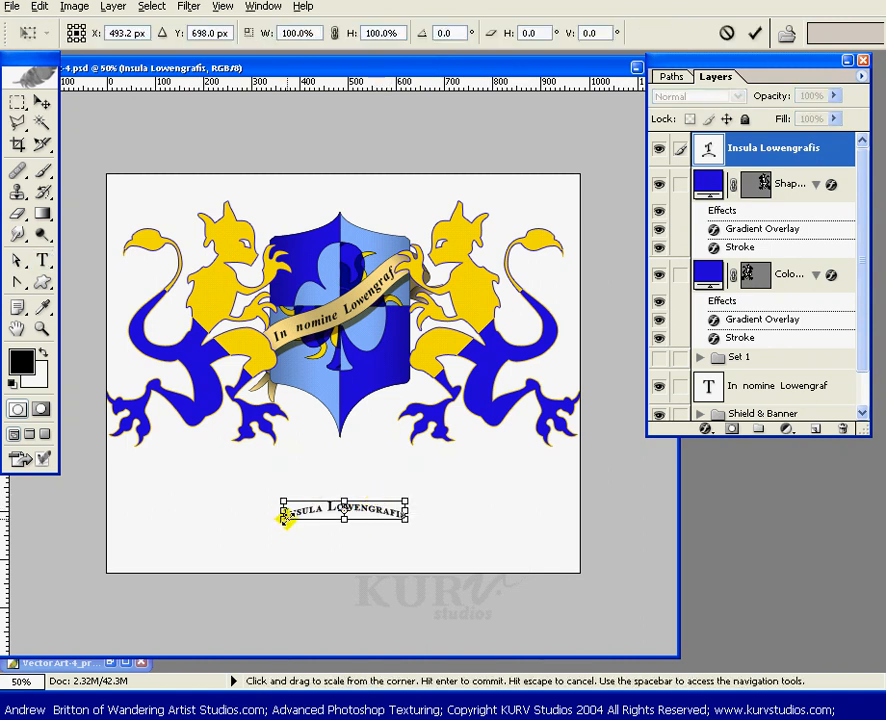
pyautogui.moveTo(285, 518); pyautogui.dragTo(112, 568)
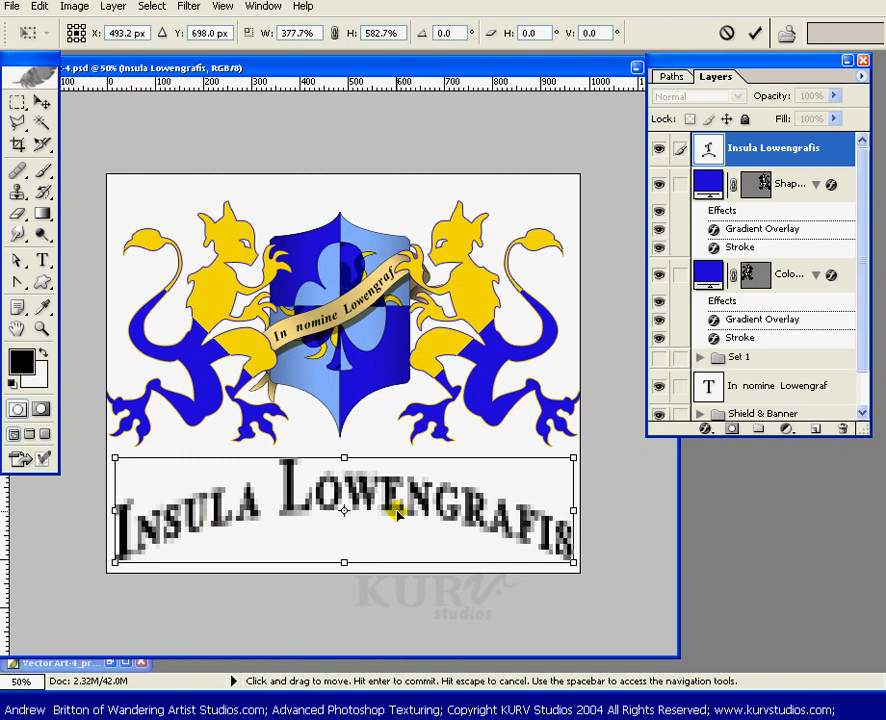
pyautogui.press('Return')
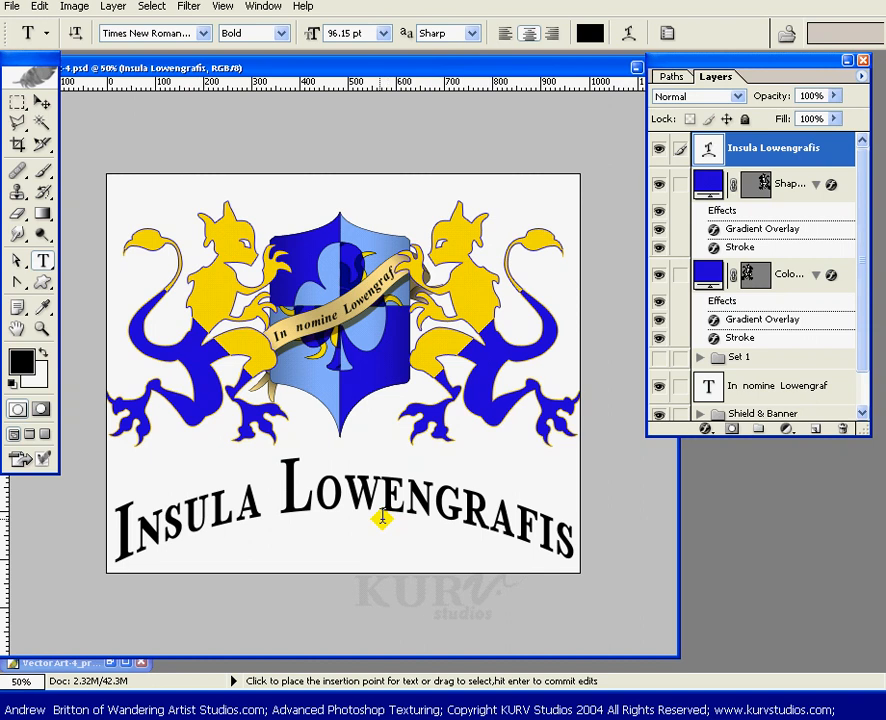
# - Turn off snapping and move the caption up to sit just beneath the lions
pyautogui.press('v')
pyautogui.moveTo(368, 513); pyautogui.dragTo(365, 504)
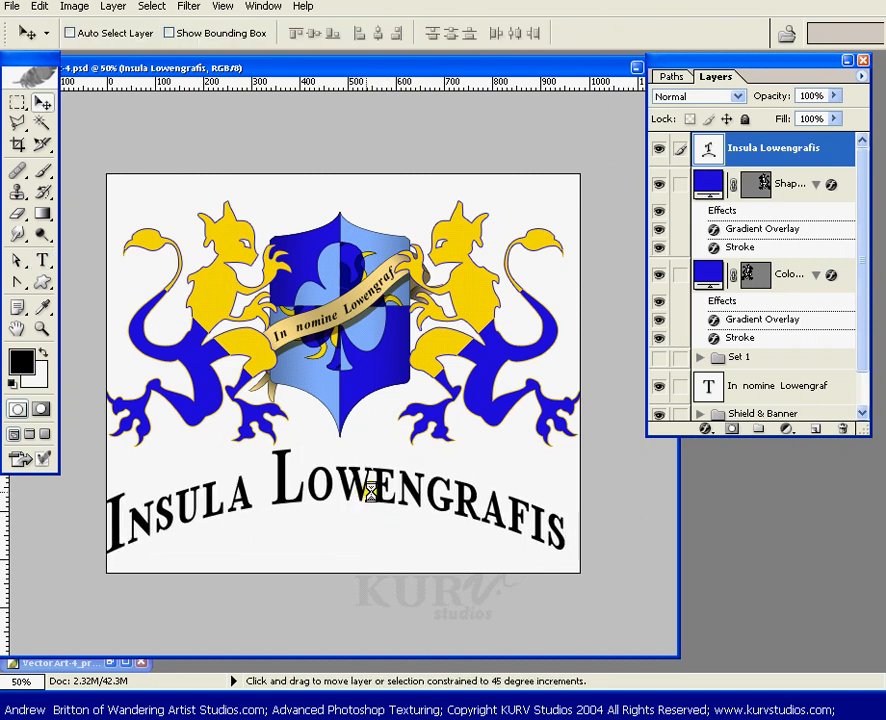
pyautogui.click(222, 7)
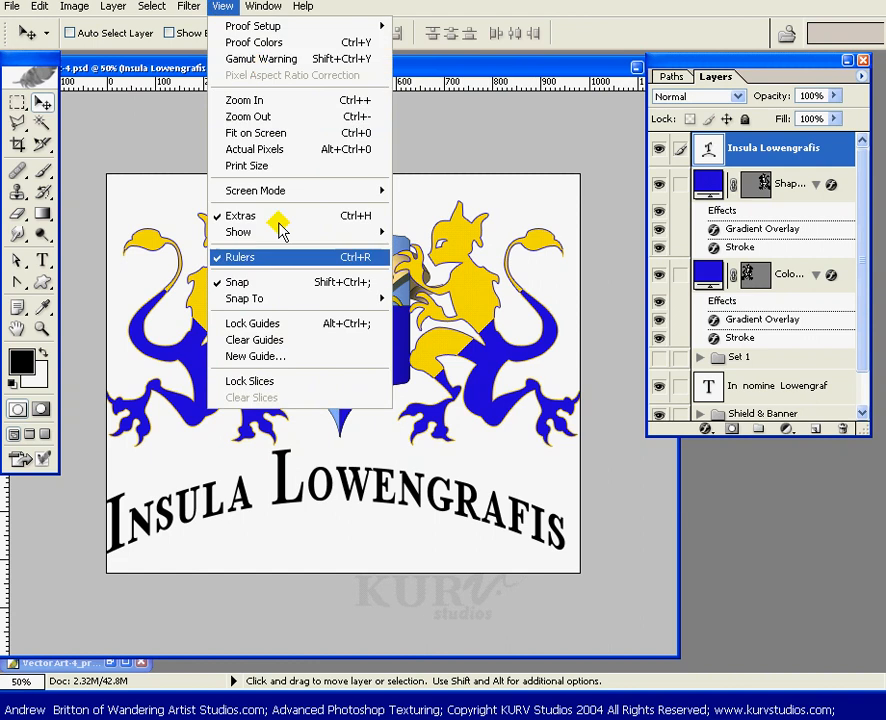
pyautogui.click(226, 282)
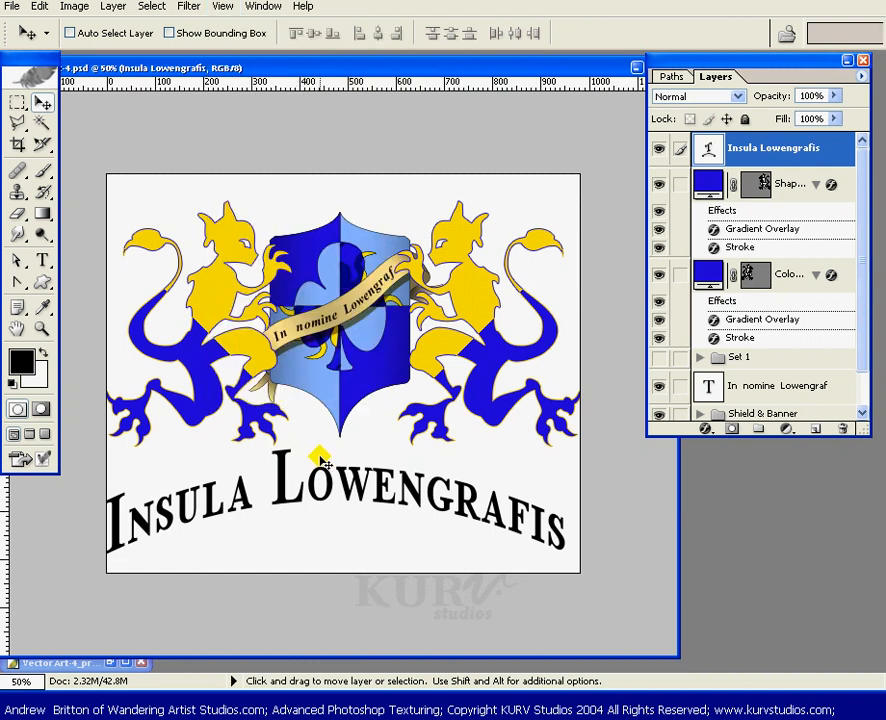
pyautogui.moveTo(322, 497); pyautogui.dragTo(324, 483)
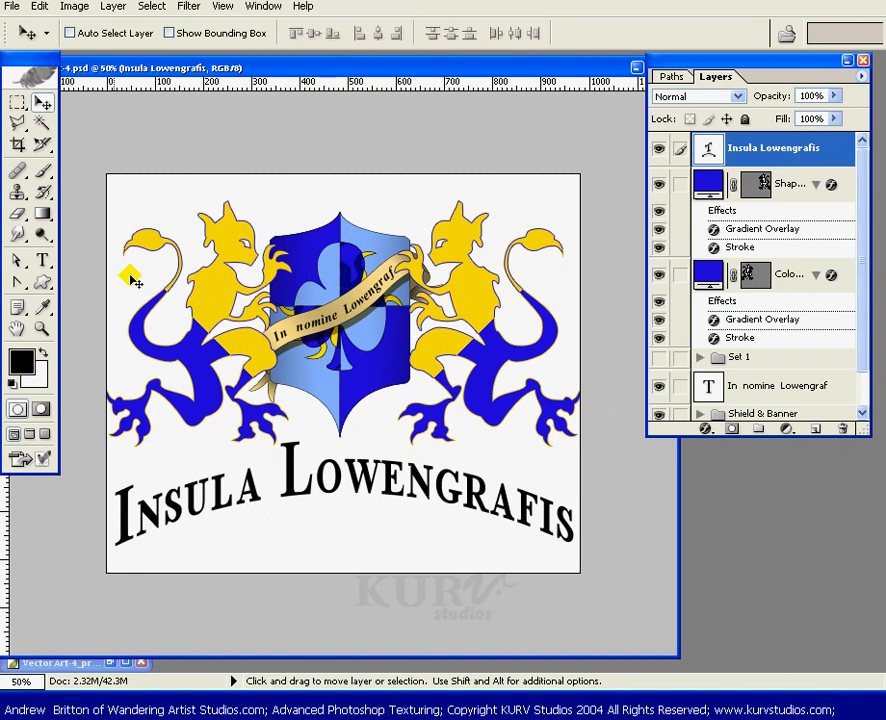
# - Draw a black fleur-de-lis custom shape centered below the caption
pyautogui.click(42, 283)
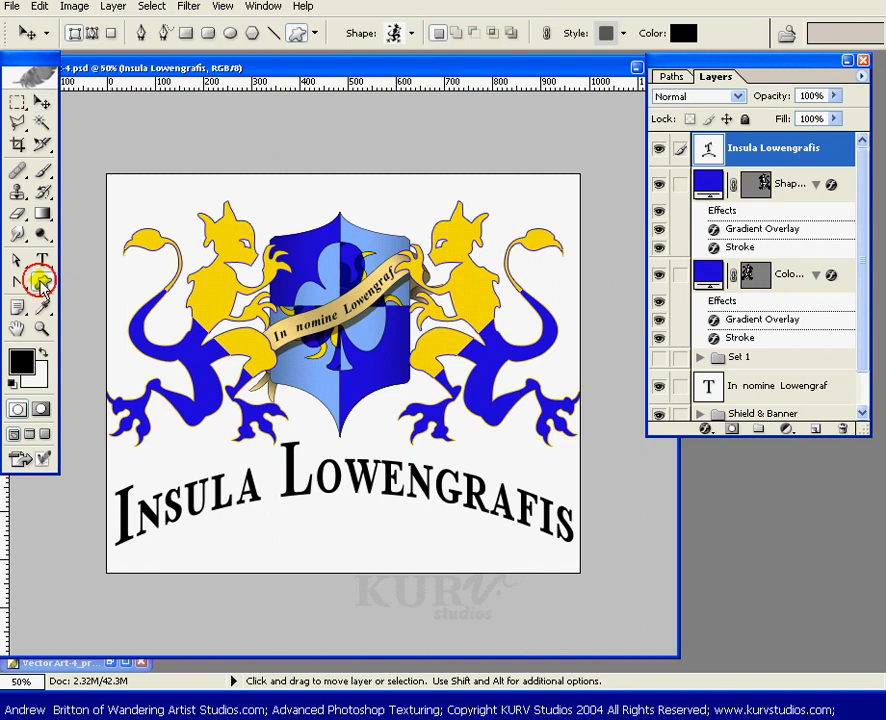
pyautogui.click(404, 38)
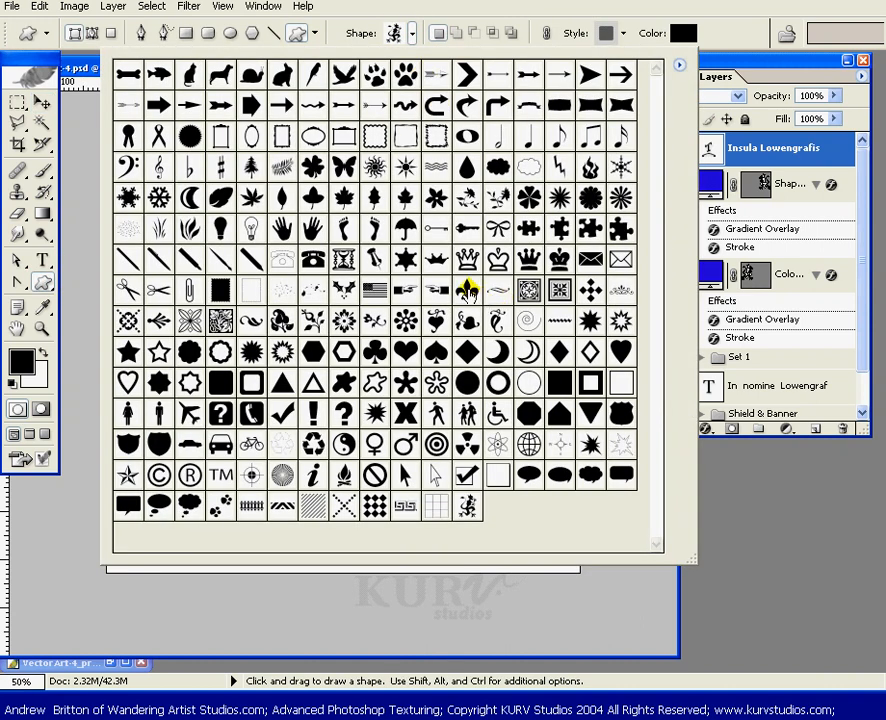
pyautogui.click(468, 291)
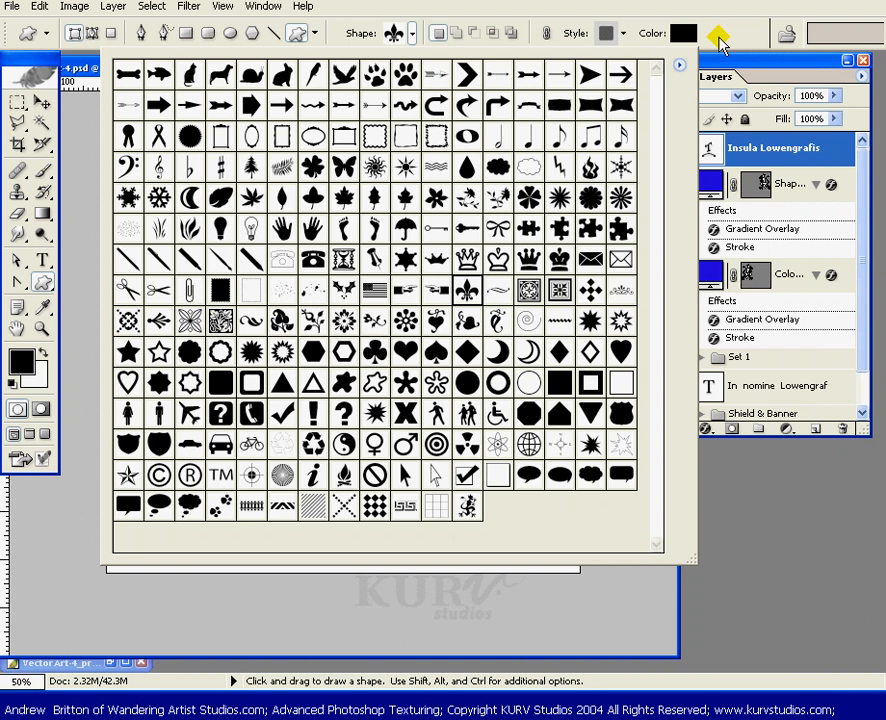
pyautogui.click(720, 42)
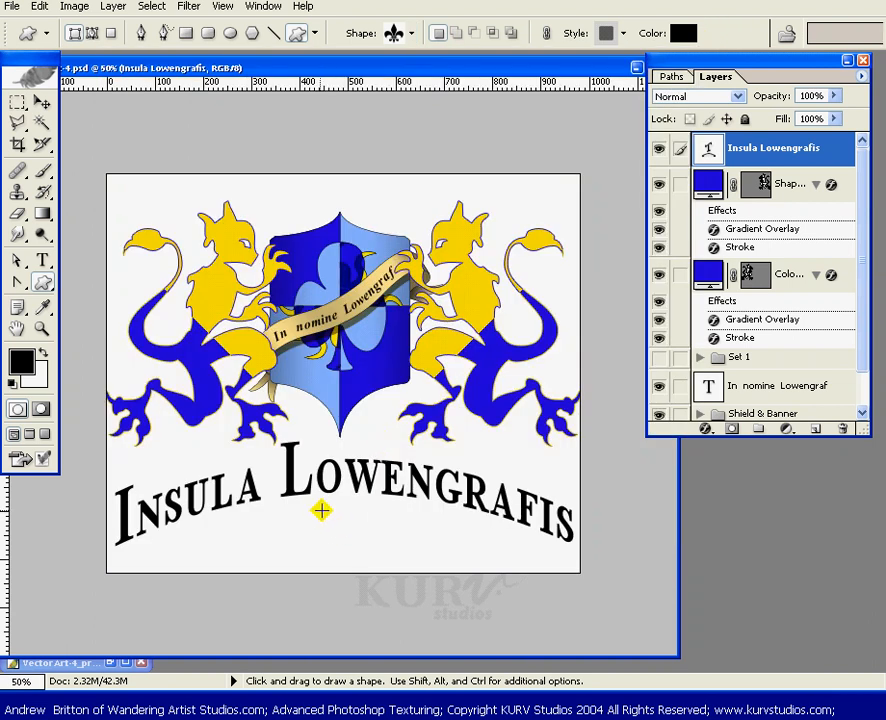
pyautogui.moveTo(326, 510)
pyautogui.mouseDown()
pyautogui.moveTo(334, 546)
pyautogui.moveTo(370, 588)
pyautogui.mouseUp()
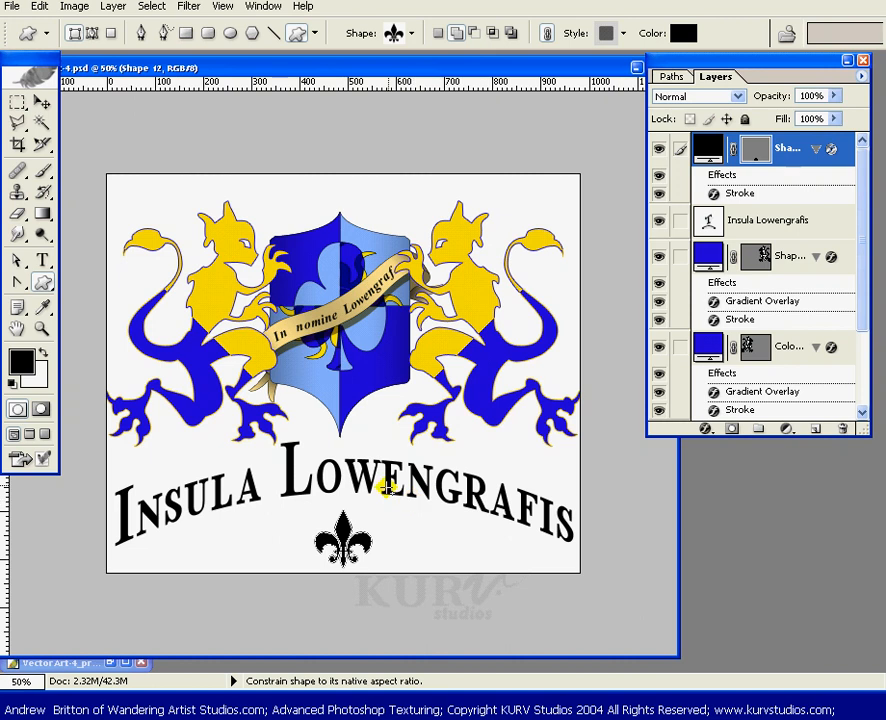
# - Scale the fleur-de-lis to about 115% with Free Transform and nudge it into place
pyautogui.hotkey('ctrl', 't')
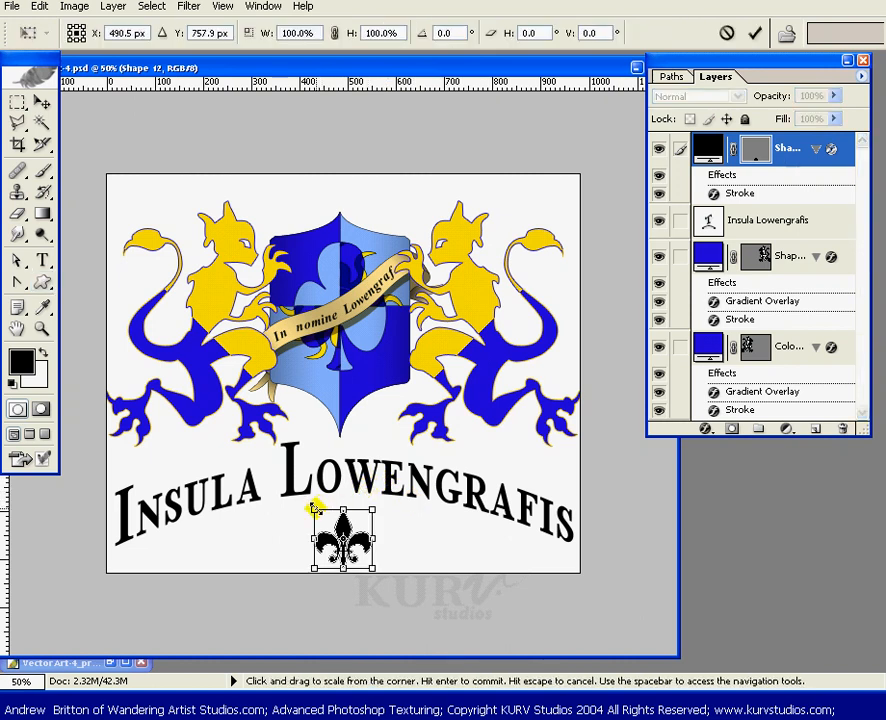
pyautogui.moveTo(315, 510); pyautogui.dragTo(305, 504)
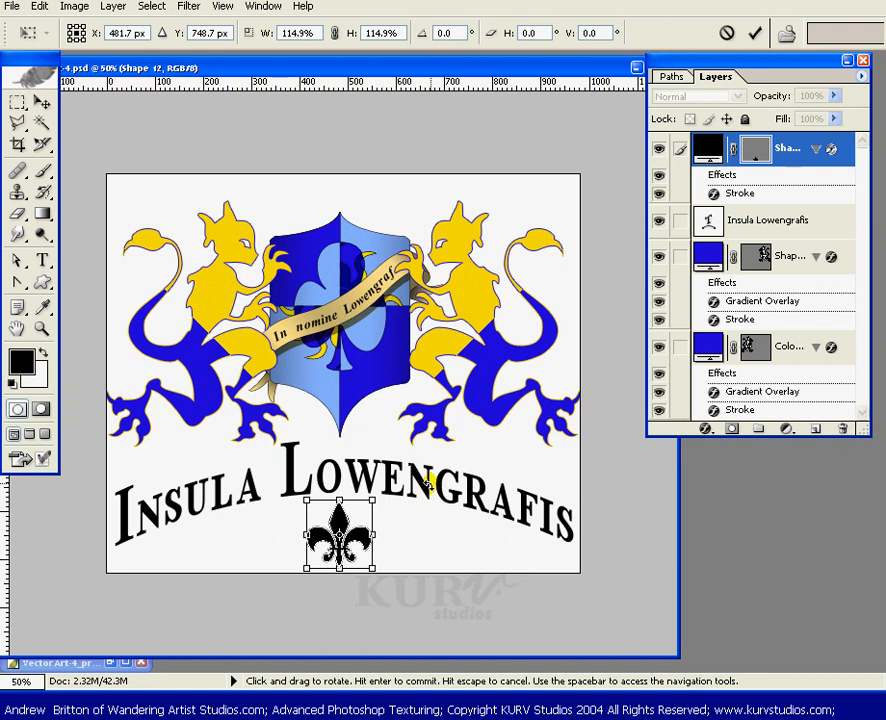
pyautogui.press('Return')
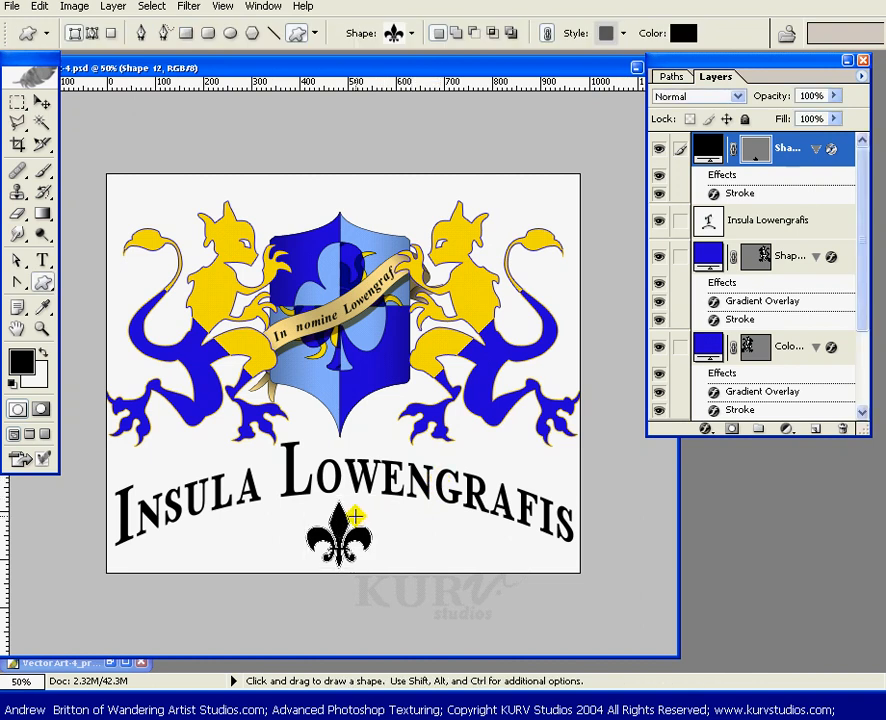
pyautogui.press('v')
pyautogui.moveTo(334, 529); pyautogui.dragTo(336, 527)
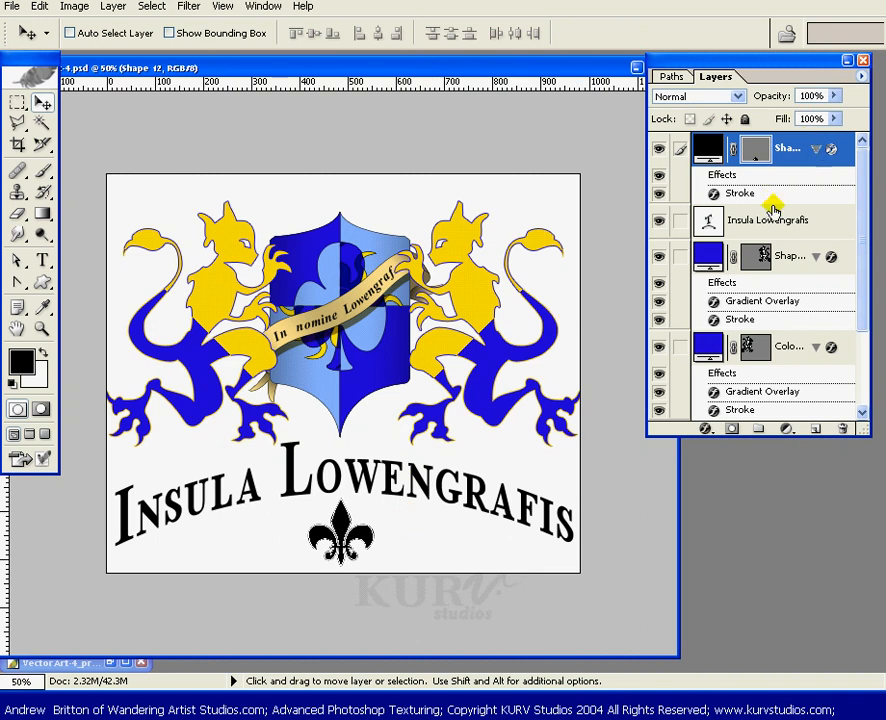
# - Add a Gradient Overlay to the fleur-de-lis using the yellow-and-blue preset gradient at a 0° angle
pyautogui.click(706, 428)
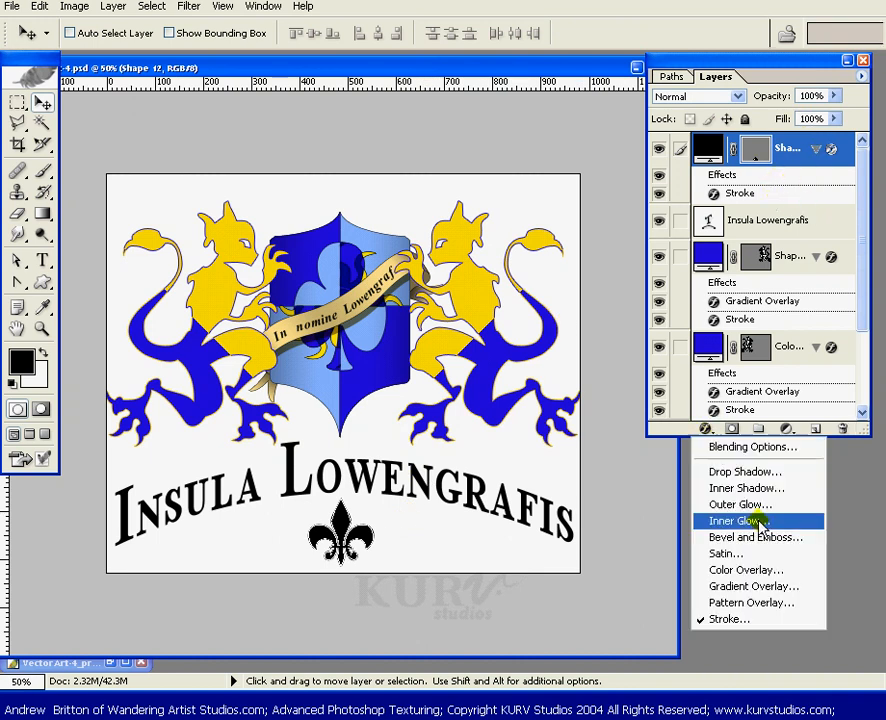
pyautogui.click(740, 586)
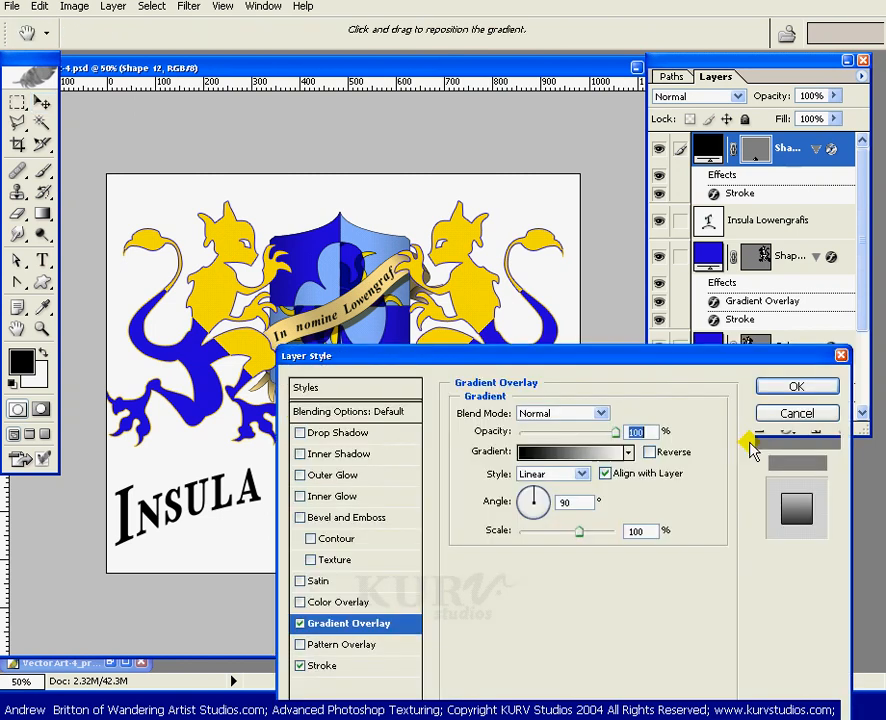
pyautogui.moveTo(606, 366); pyautogui.dragTo(652, 313)
pyautogui.click(652, 313)
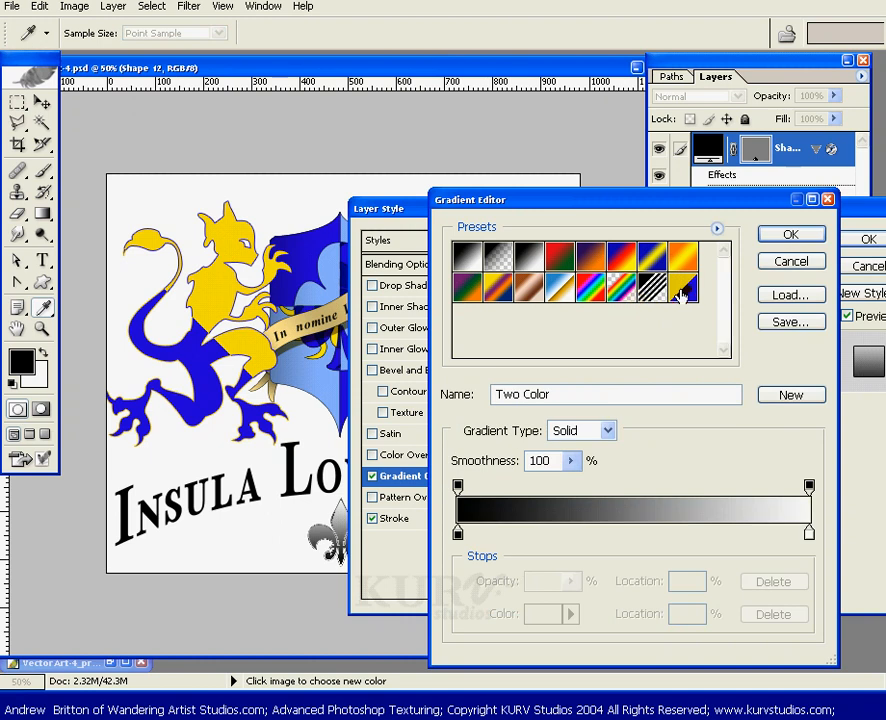
pyautogui.click(683, 287)
pyautogui.click(790, 234)
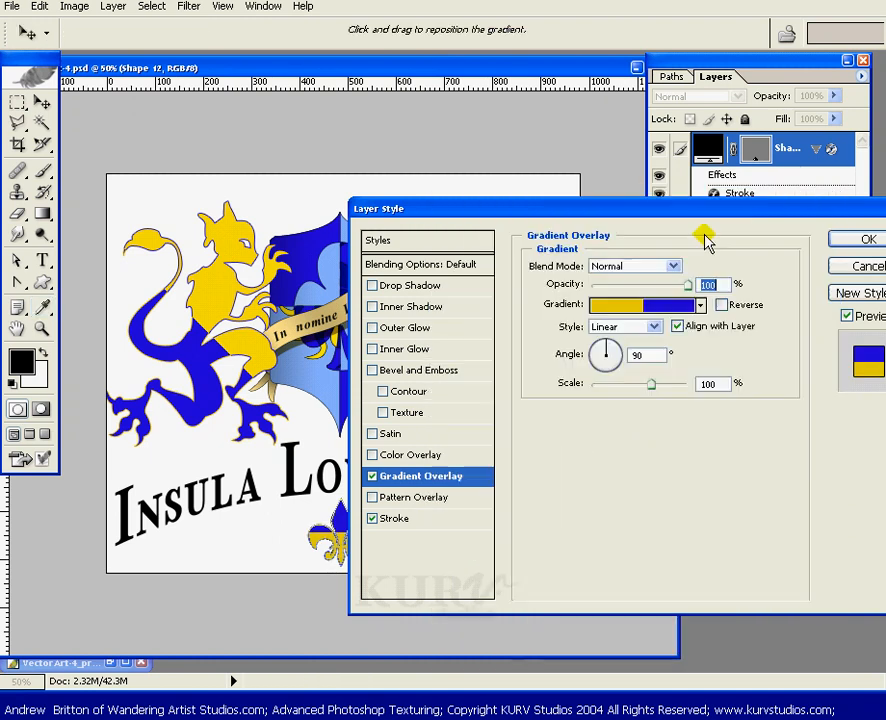
pyautogui.moveTo(675, 209); pyautogui.dragTo(740, 87)
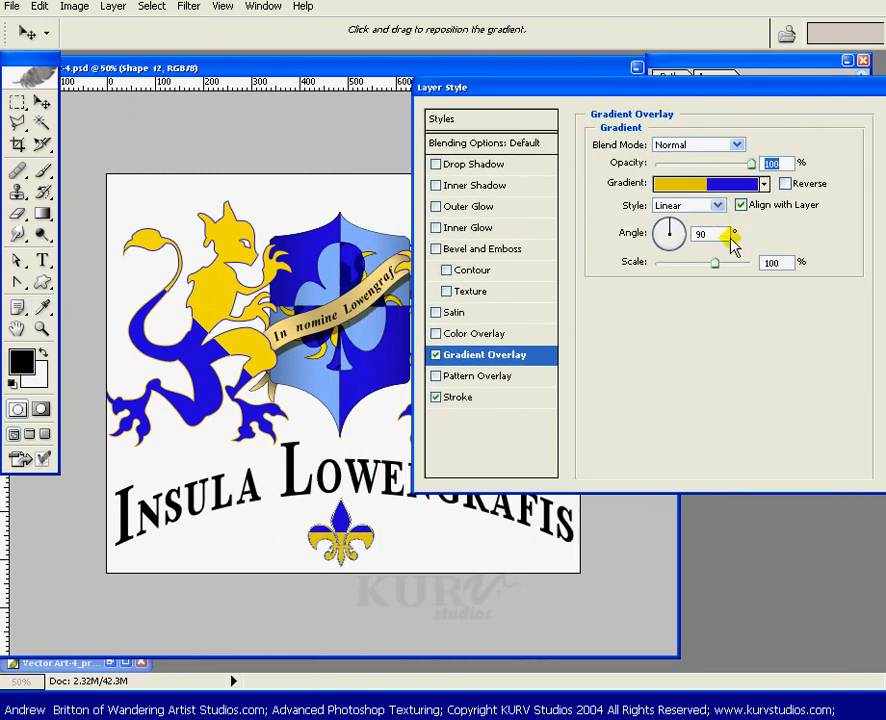
pyautogui.doubleClick(700, 233)
pyautogui.press('Return')
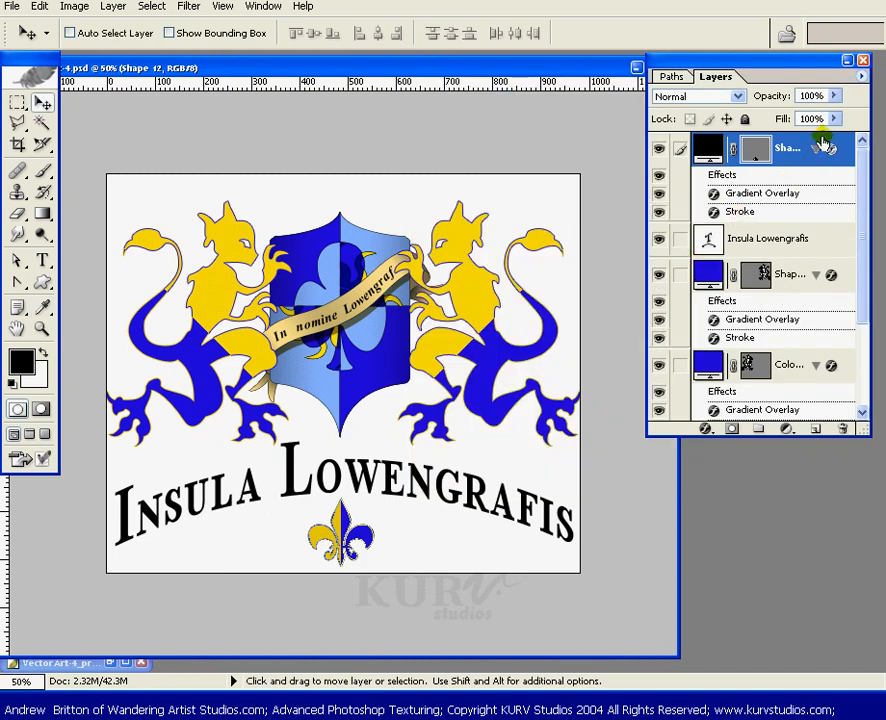
# - Change the fleur-de-lis Gradient Overlay angle to 180° and apply the layer style
pyautogui.doubleClick(781, 190)
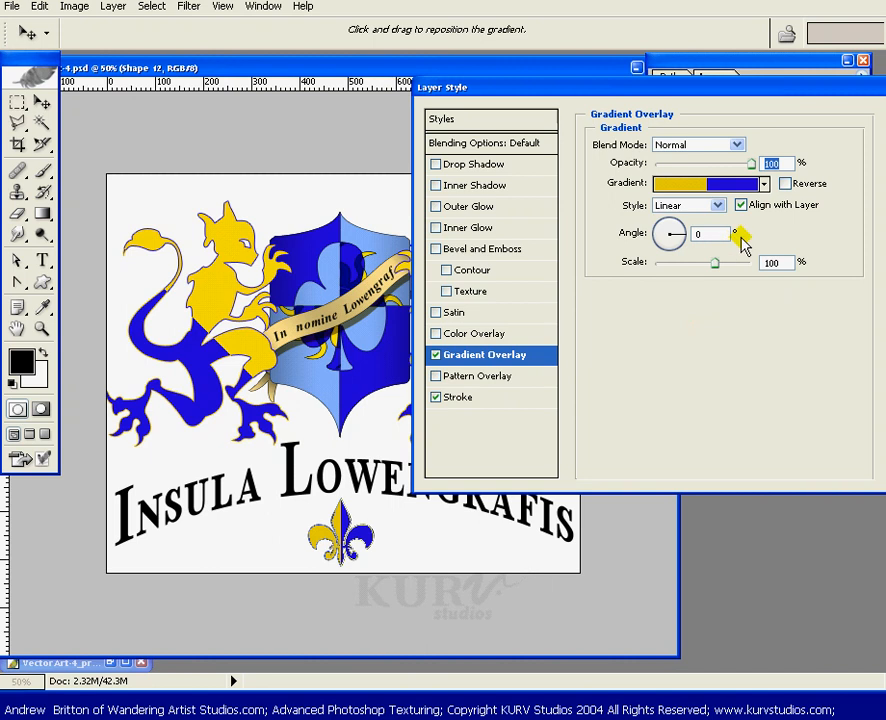
pyautogui.click(698, 228)
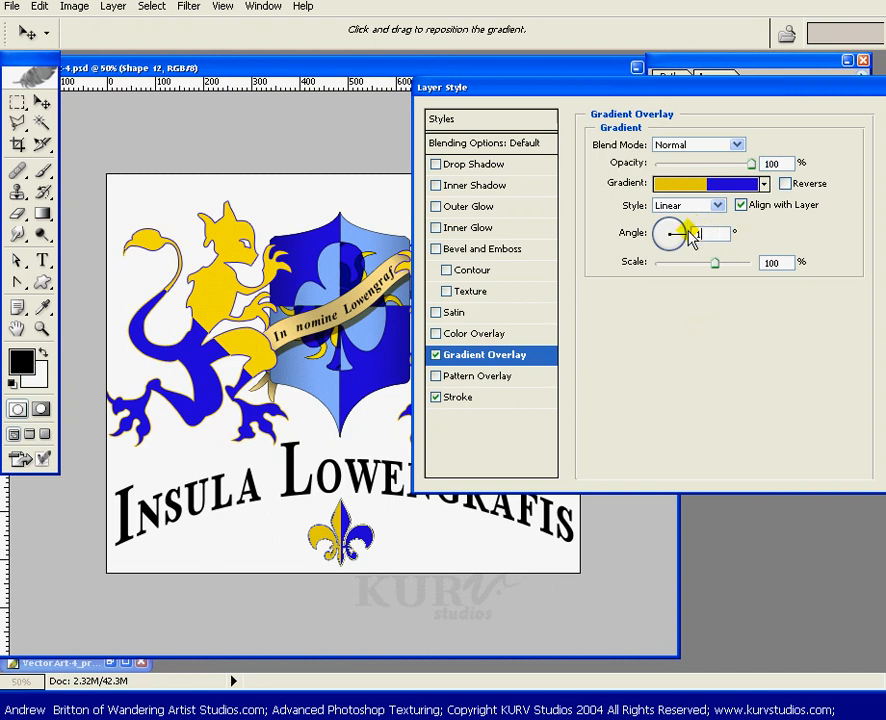
pyautogui.write('180')
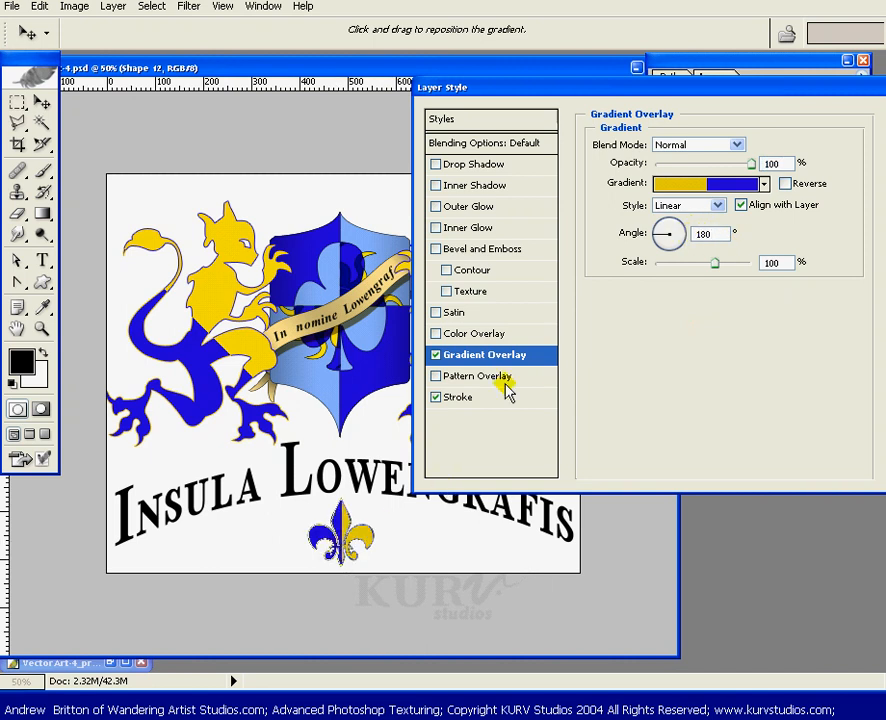
pyautogui.moveTo(786, 86); pyautogui.dragTo(734, 95)
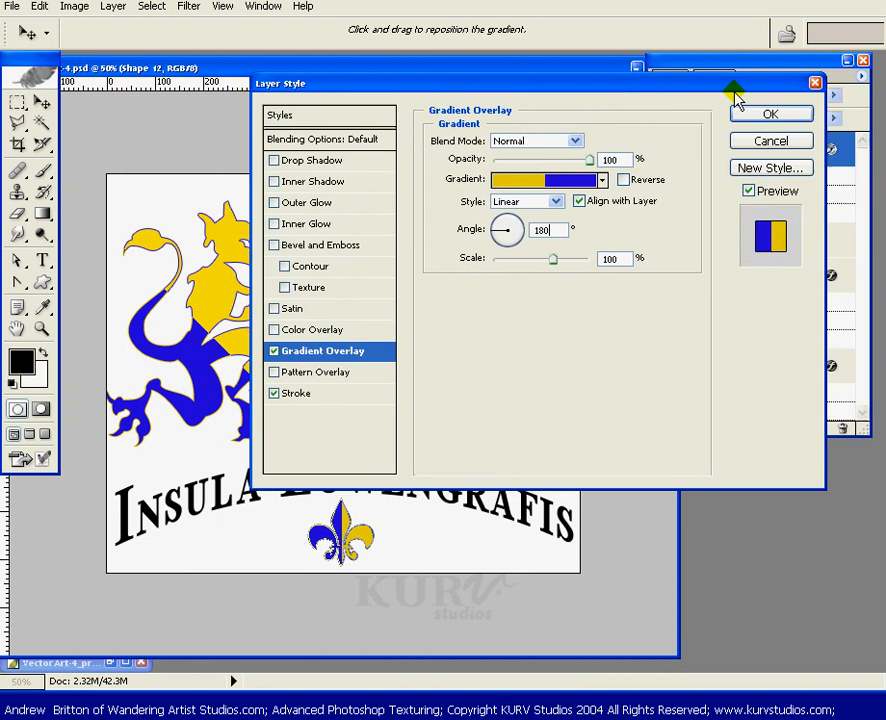
pyautogui.click(756, 113)
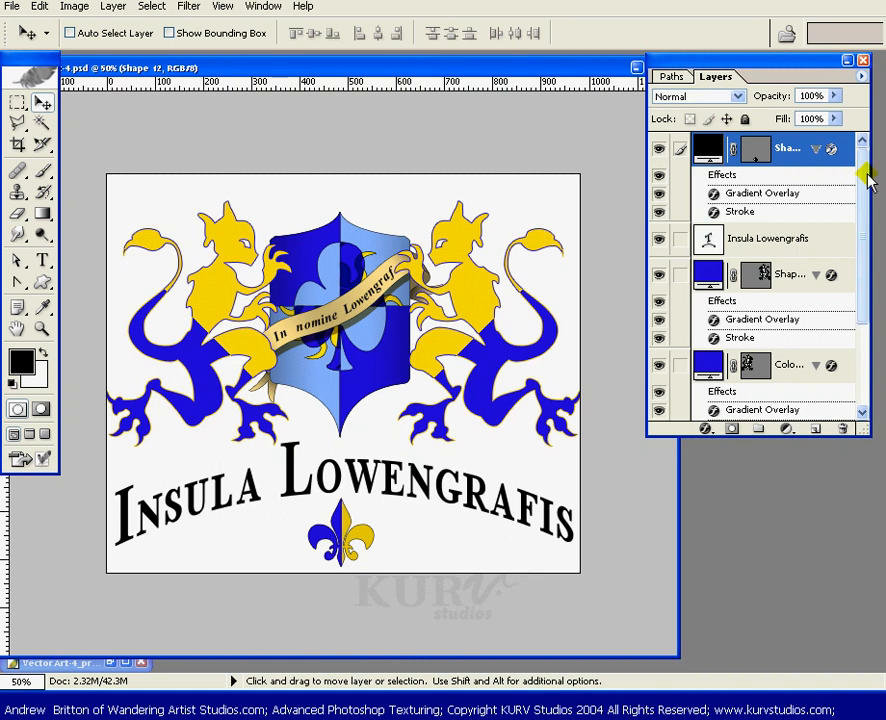
# - Rename the right lion's shape layer to Lion Right
pyautogui.moveTo(863, 175)
pyautogui.mouseDown()
pyautogui.moveTo(860, 232)
pyautogui.moveTo(864, 164)
pyautogui.moveTo(853, 263)
pyautogui.moveTo(863, 172)
pyautogui.mouseUp()
pyautogui.click(795, 275)
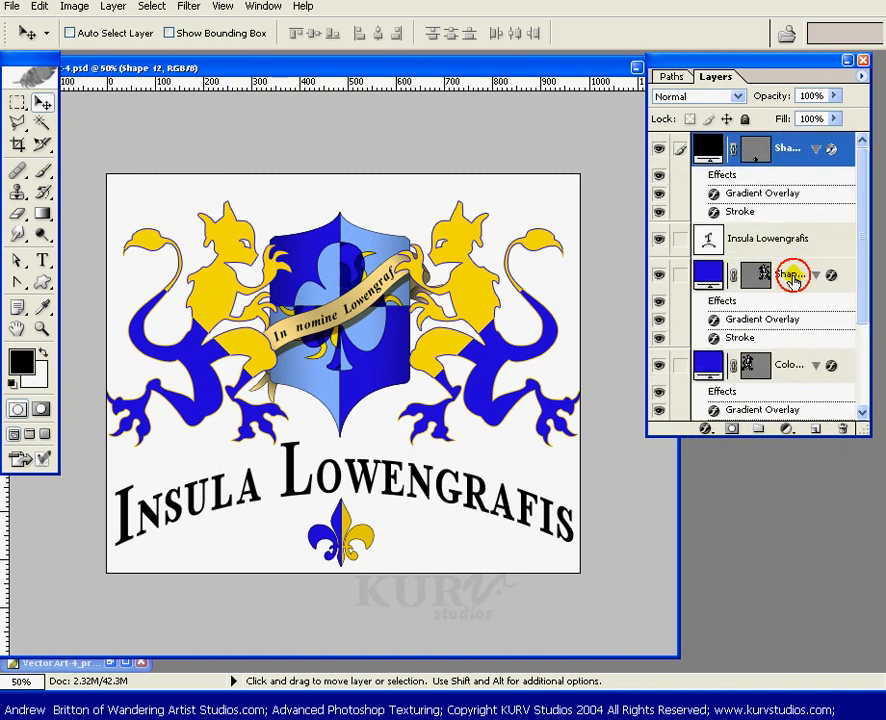
pyautogui.scroll(-3, 856, 306)
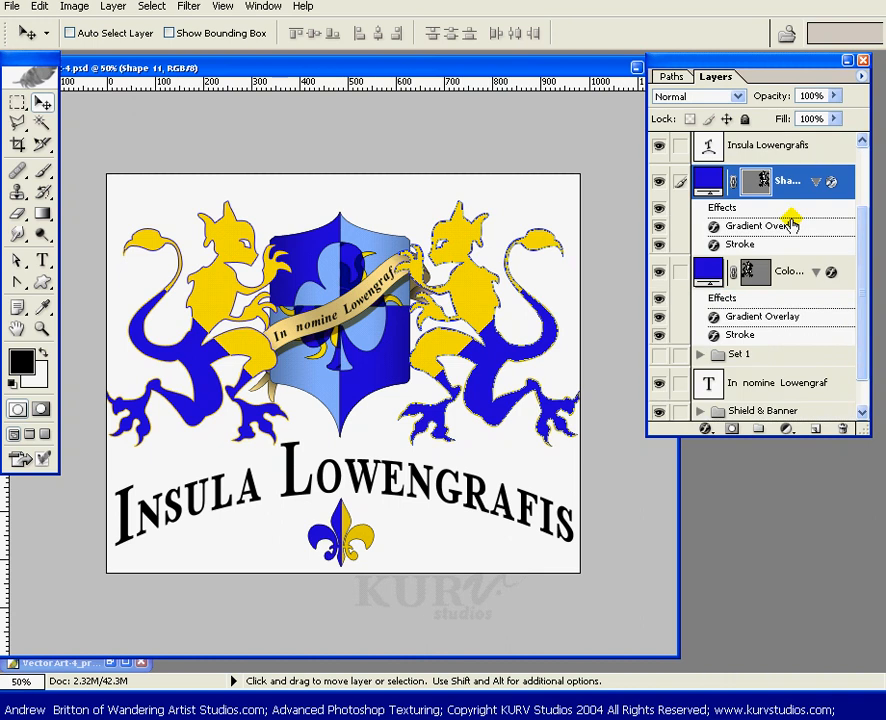
pyautogui.doubleClick(795, 181)
pyautogui.write('Li')
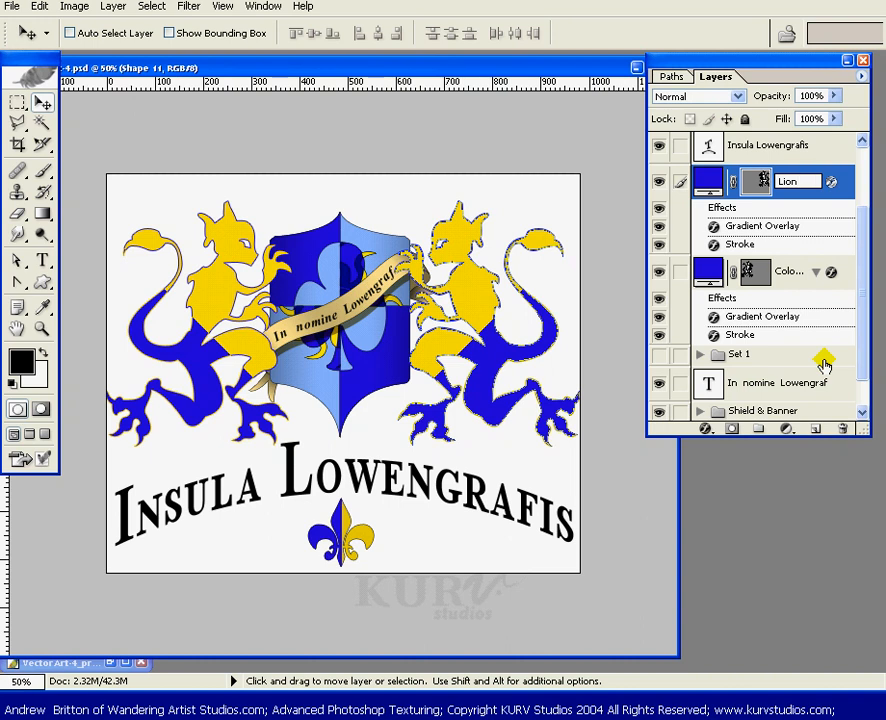
pyautogui.write('on Right')
pyautogui.press('Return')
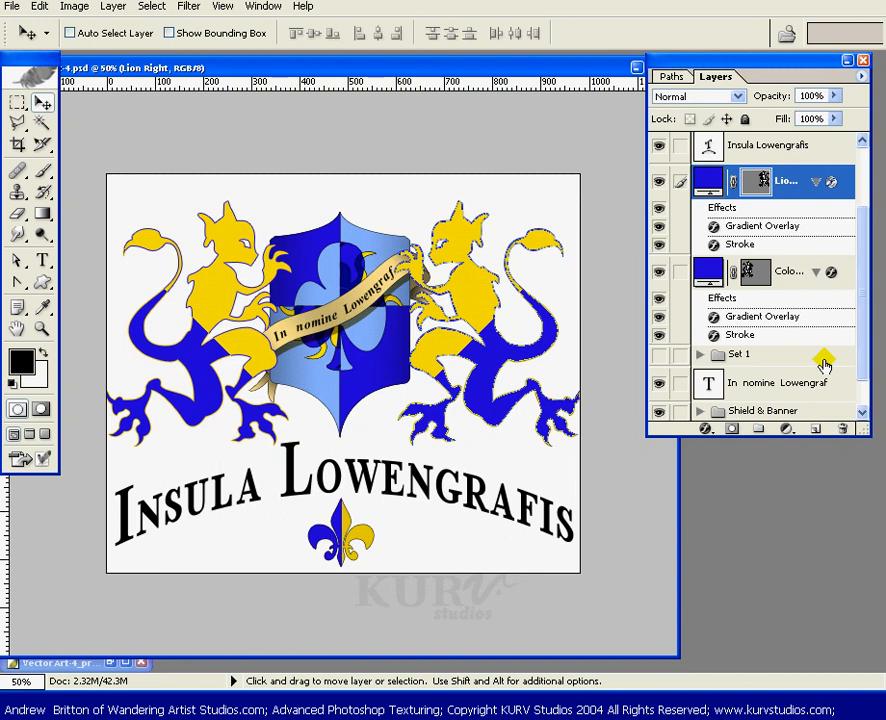
# - Rename the left lion's Color Fill layer to Lion Left
pyautogui.doubleClick(783, 272)
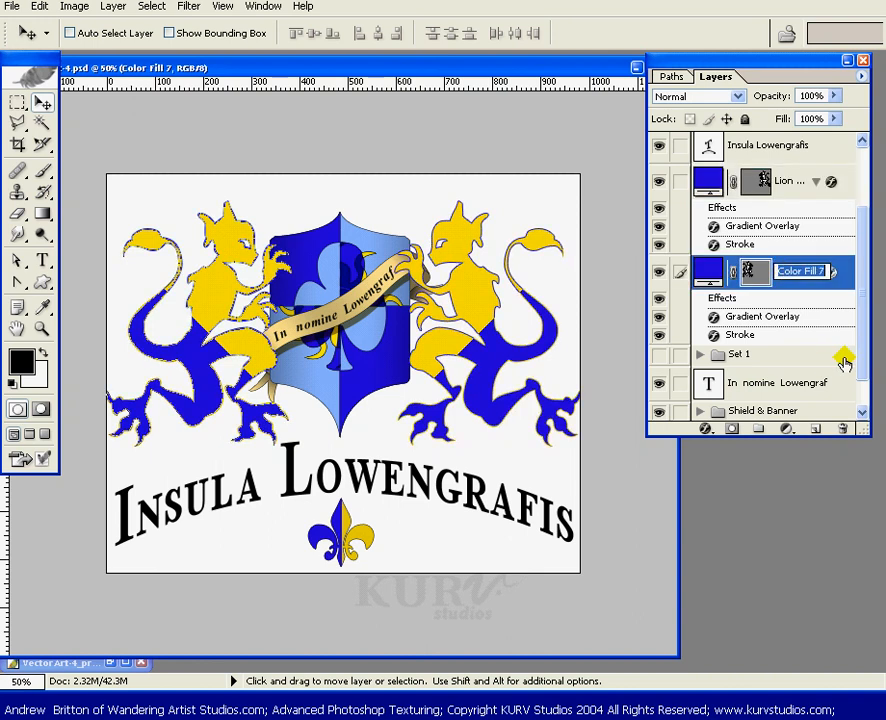
pyautogui.write('Lion Left')
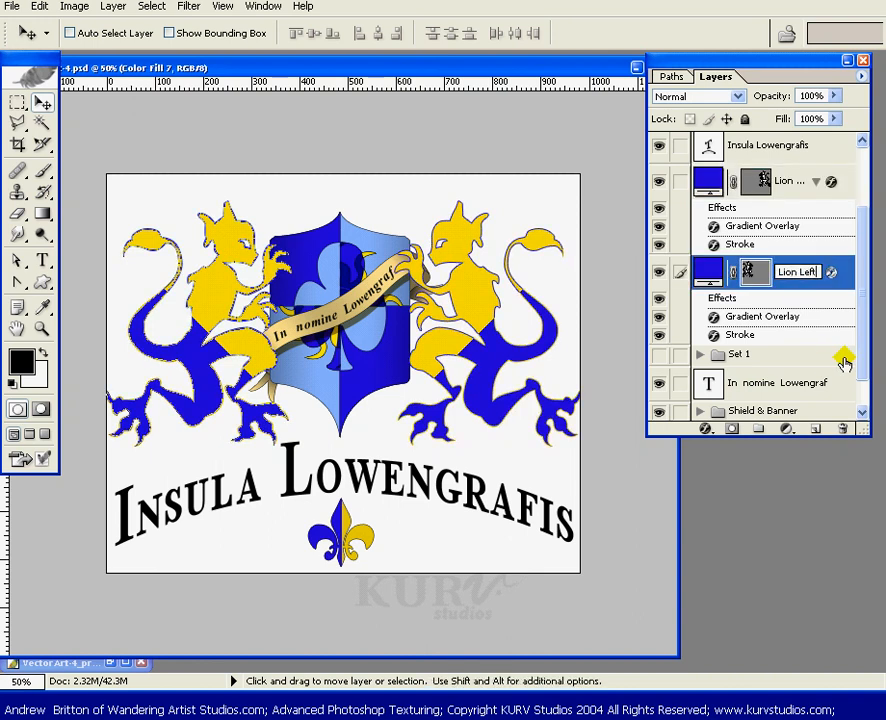
pyautogui.press('Return')
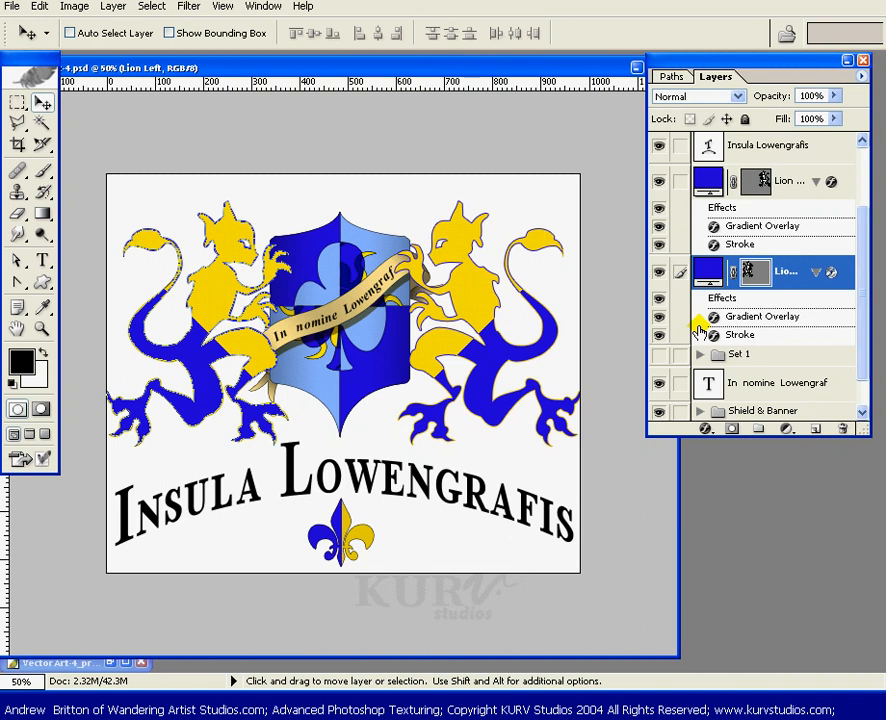
# - Link the two lion layers and group them into a new set named Lions
pyautogui.click(682, 183)
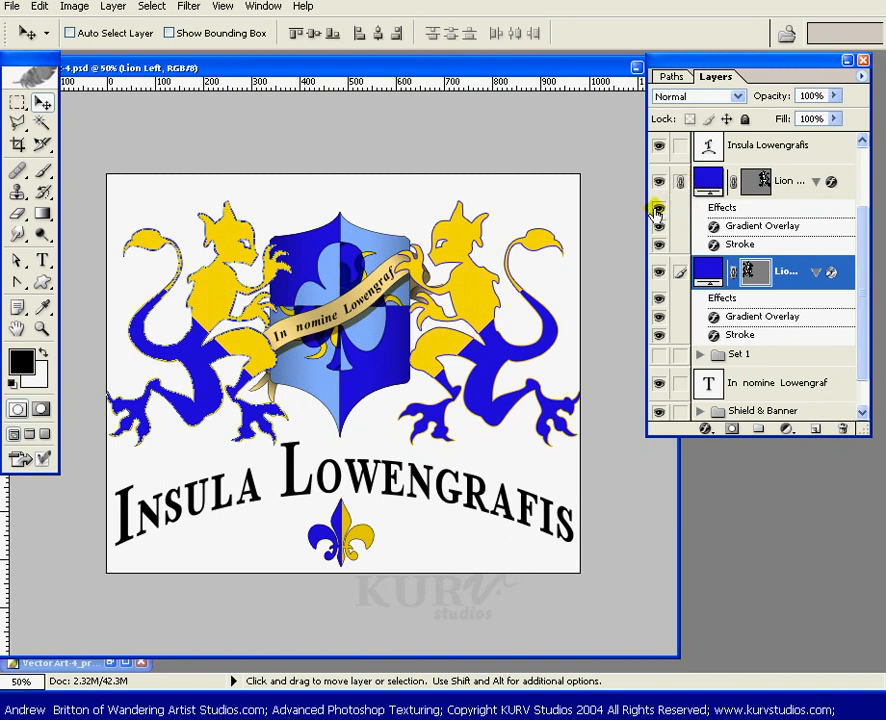
pyautogui.hotkey('ctrl', 'g')
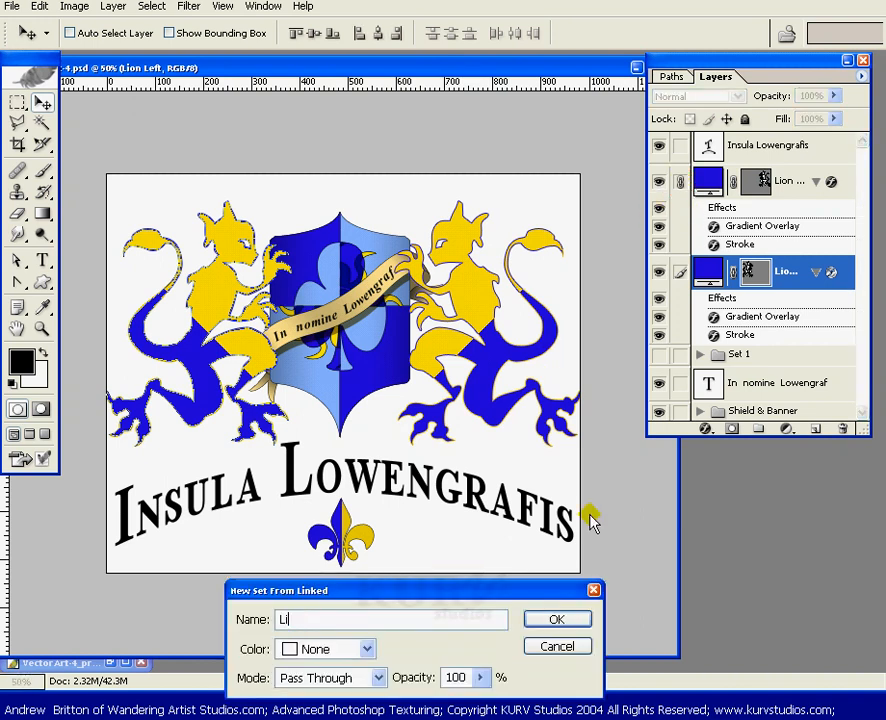
pyautogui.write('Lions')
pyautogui.press('Return')
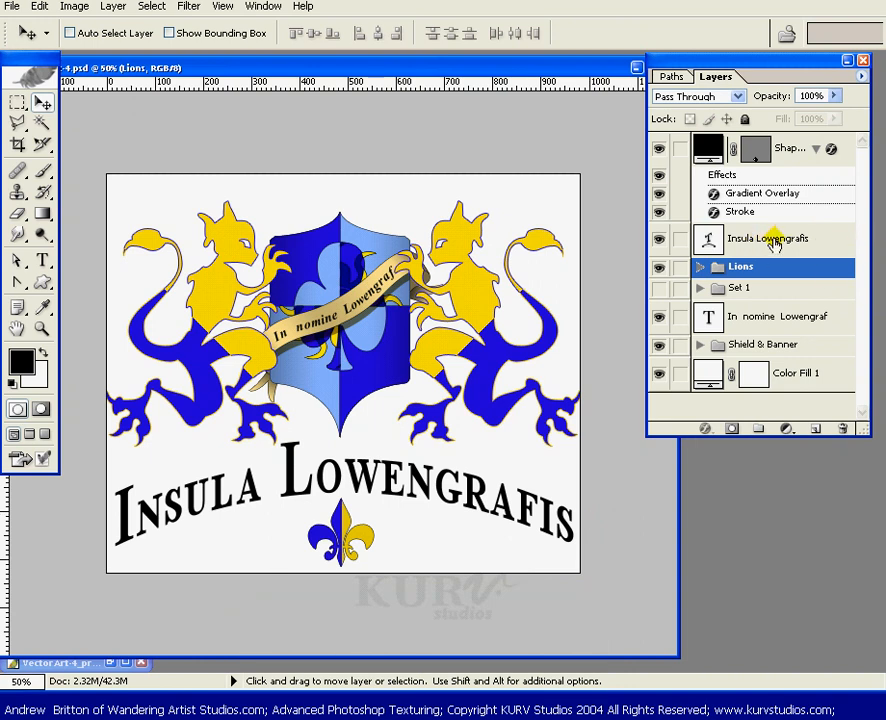
# - Move the Insula Lowengrafis text layer down beneath Set 1, just above the Shield & Banner set
pyautogui.moveTo(773, 243); pyautogui.dragTo(748, 370)
pyautogui.click(702, 345)
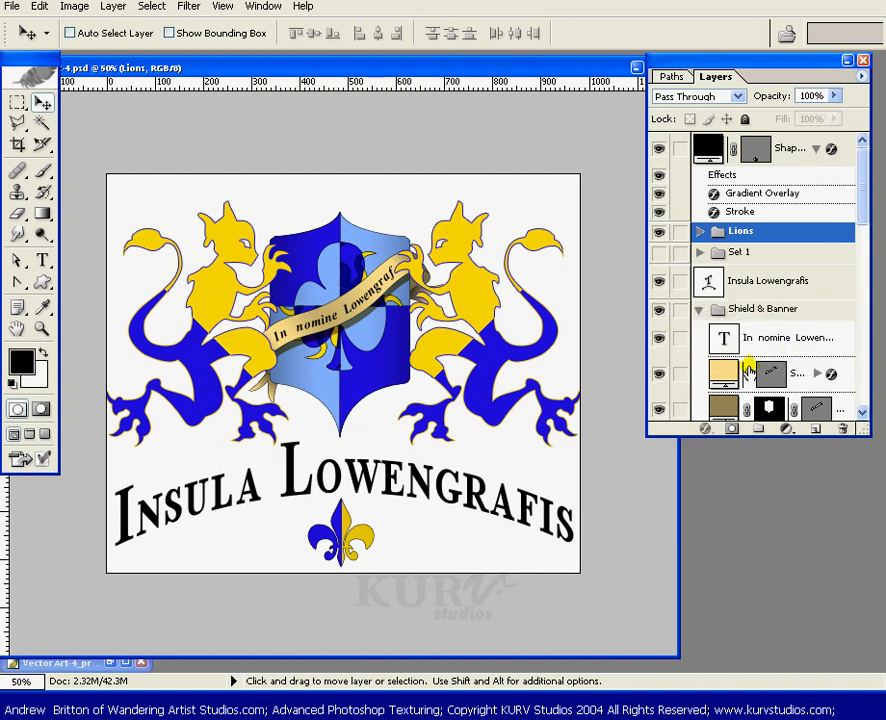
pyautogui.click(659, 339)
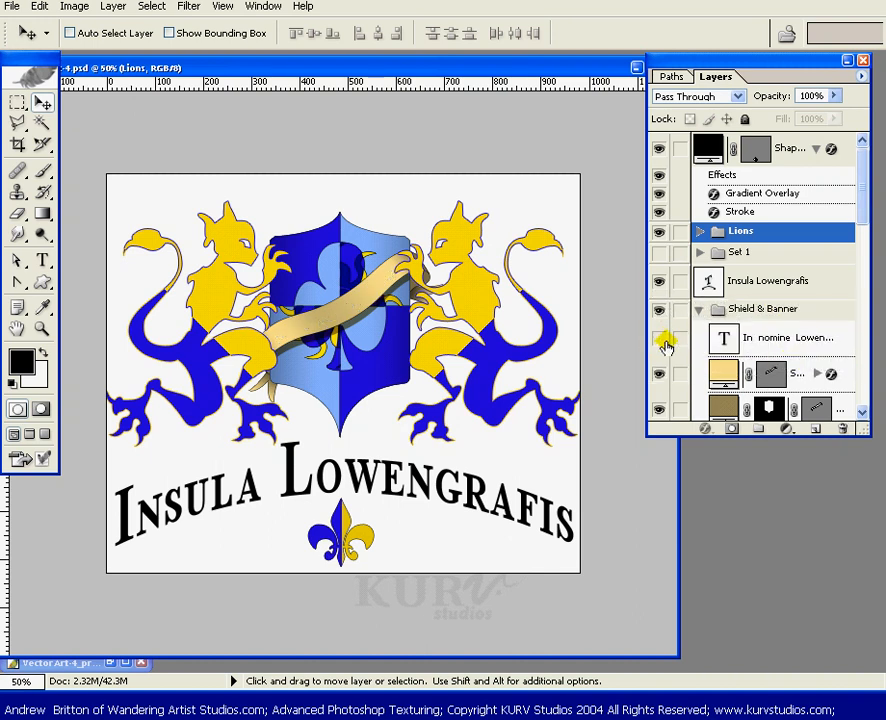
pyautogui.click(659, 339)
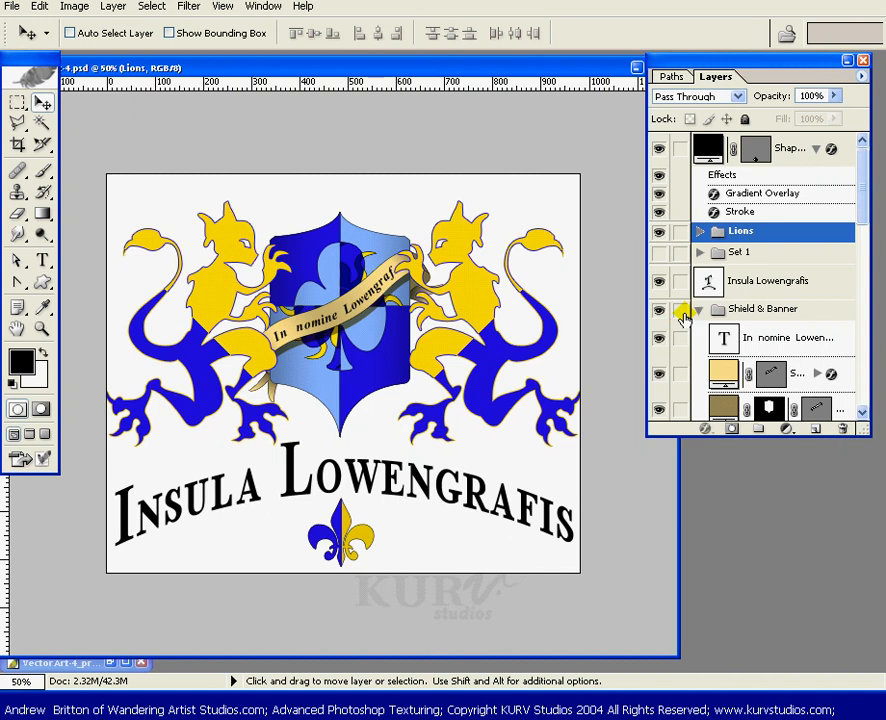
pyautogui.click(700, 309)
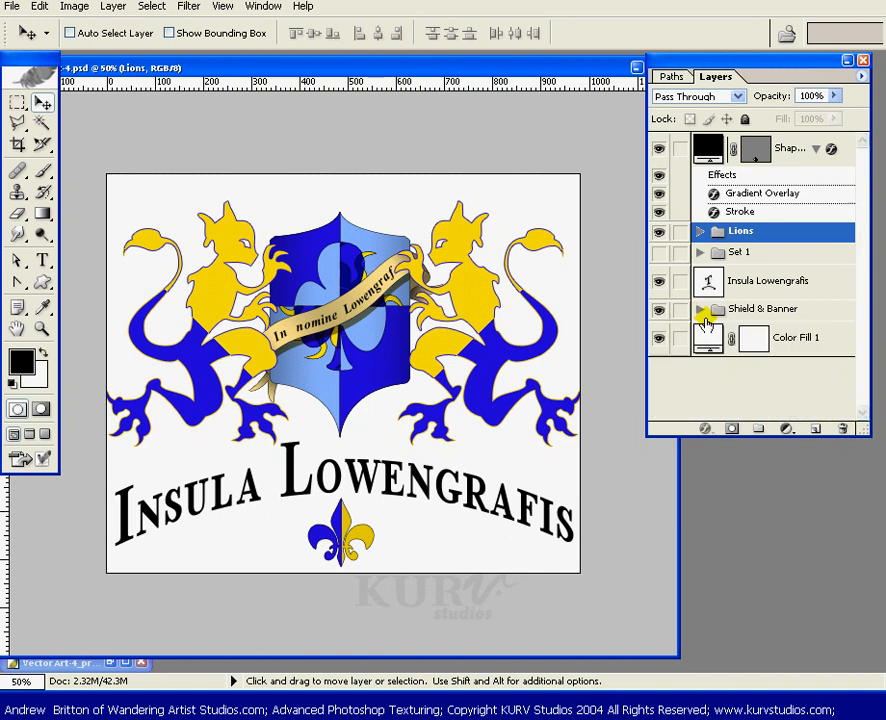
# - Rename the fleur-de-lis shape layer to Fleu di Lis
pyautogui.click(771, 284)
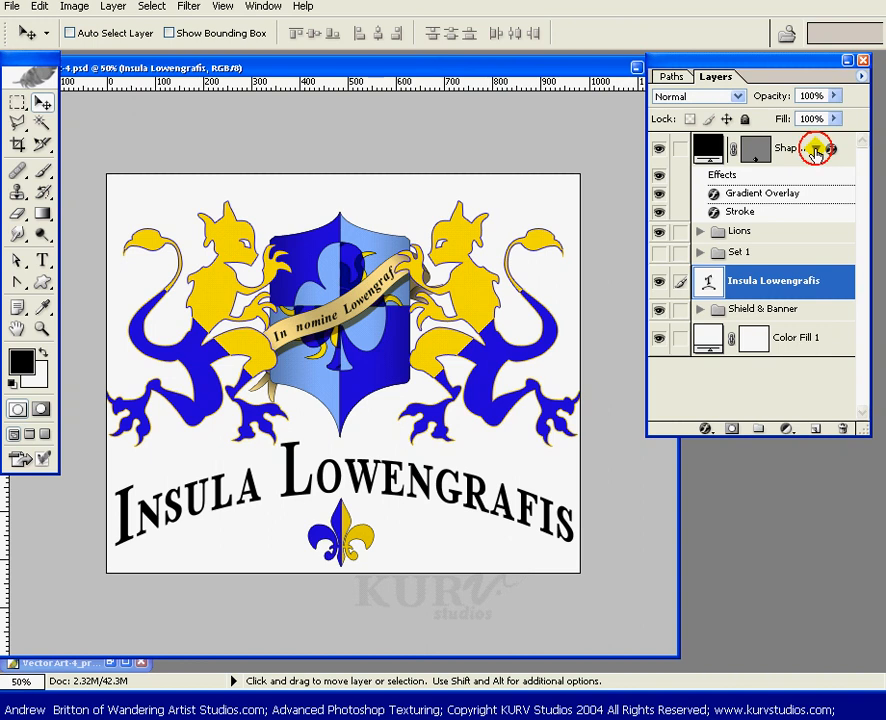
pyautogui.click(817, 148)
pyautogui.doubleClick(792, 148)
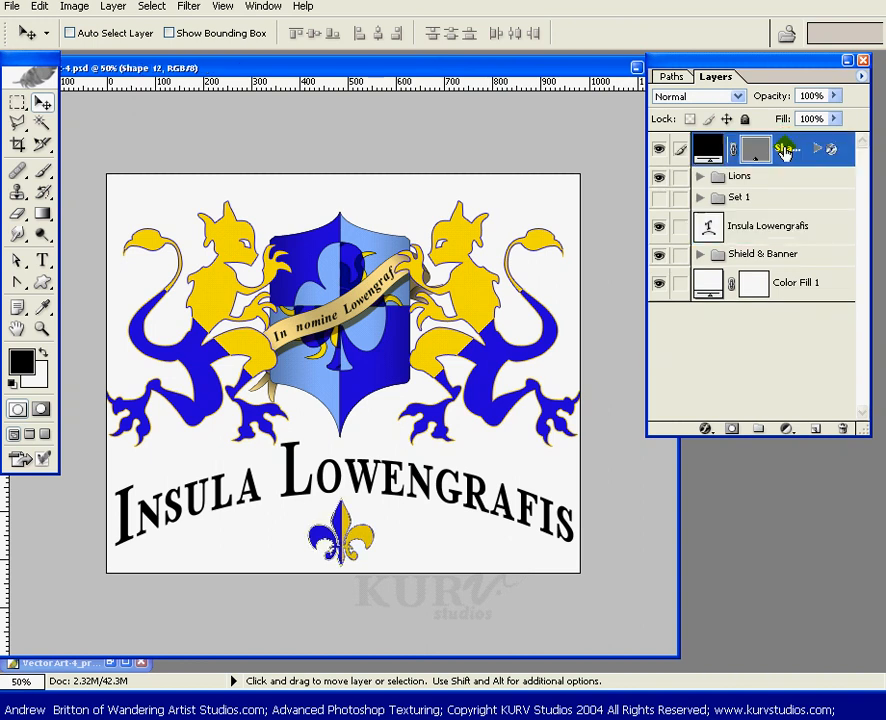
pyautogui.write('Fleu di Lis')
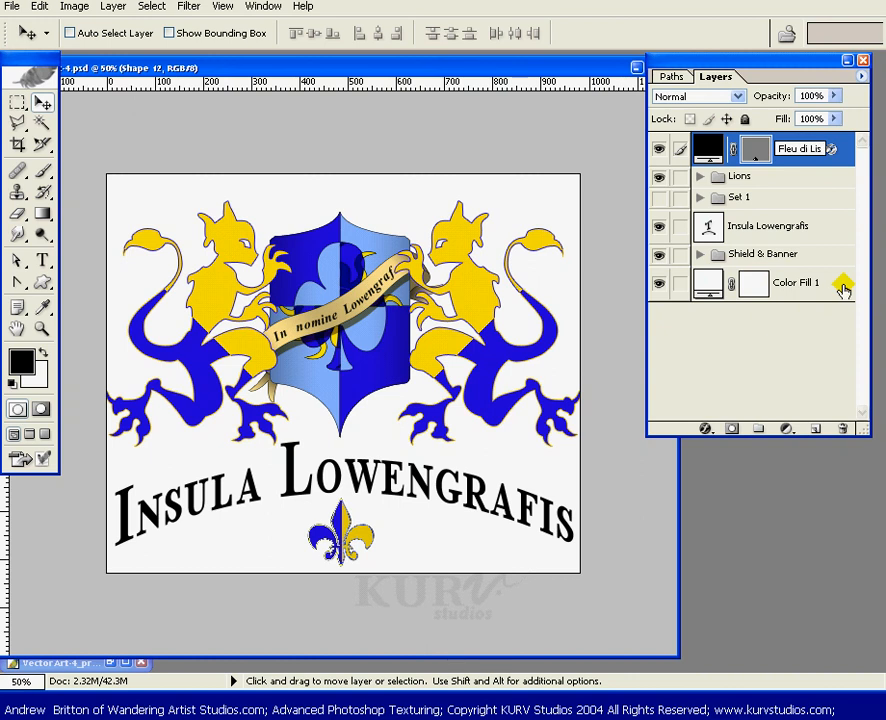
pyautogui.press('Return')
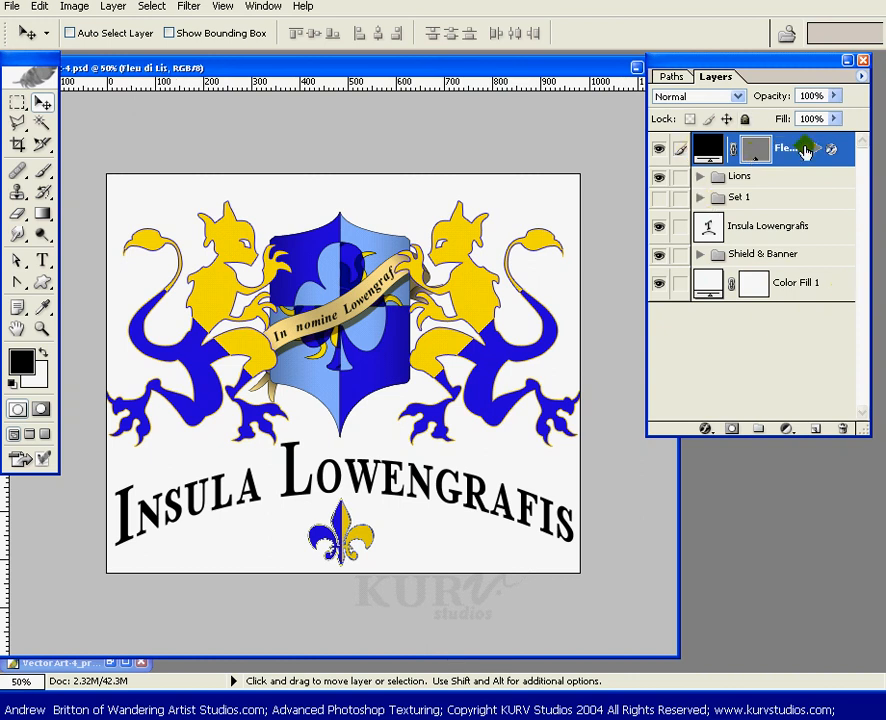
# - Place the fleur-de-lis layer above the caption, link them, and group both into a set named Lower text
pyautogui.moveTo(790, 148); pyautogui.dragTo(722, 231)
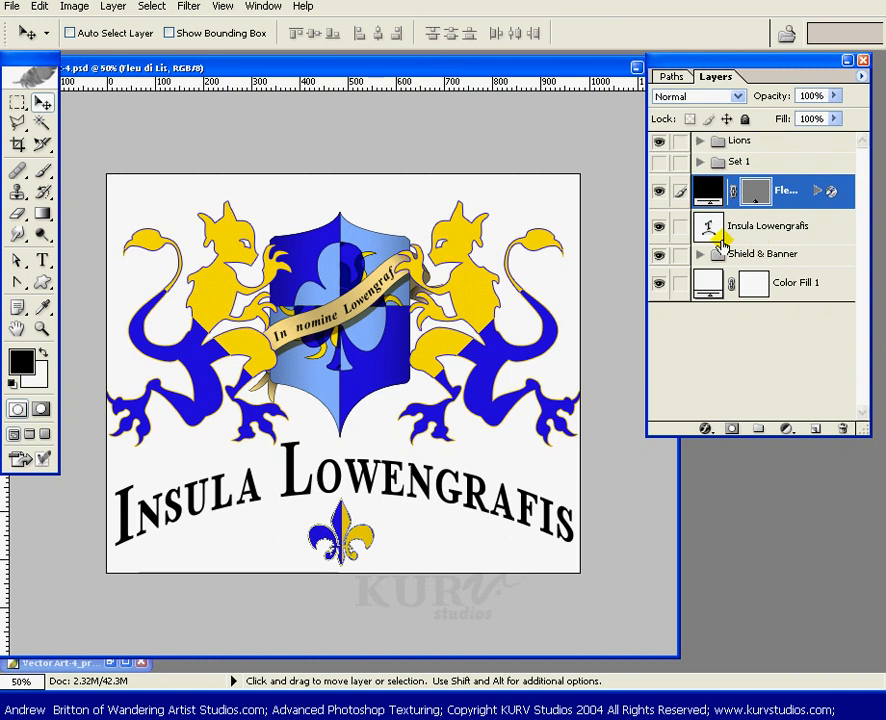
pyautogui.click(681, 226)
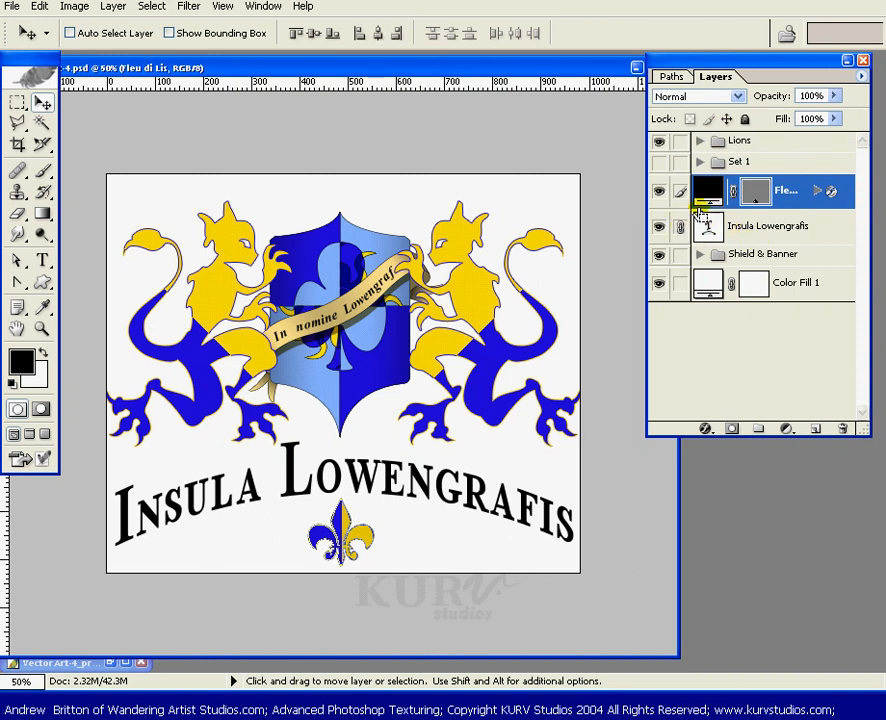
pyautogui.hotkey('ctrl', 'g')
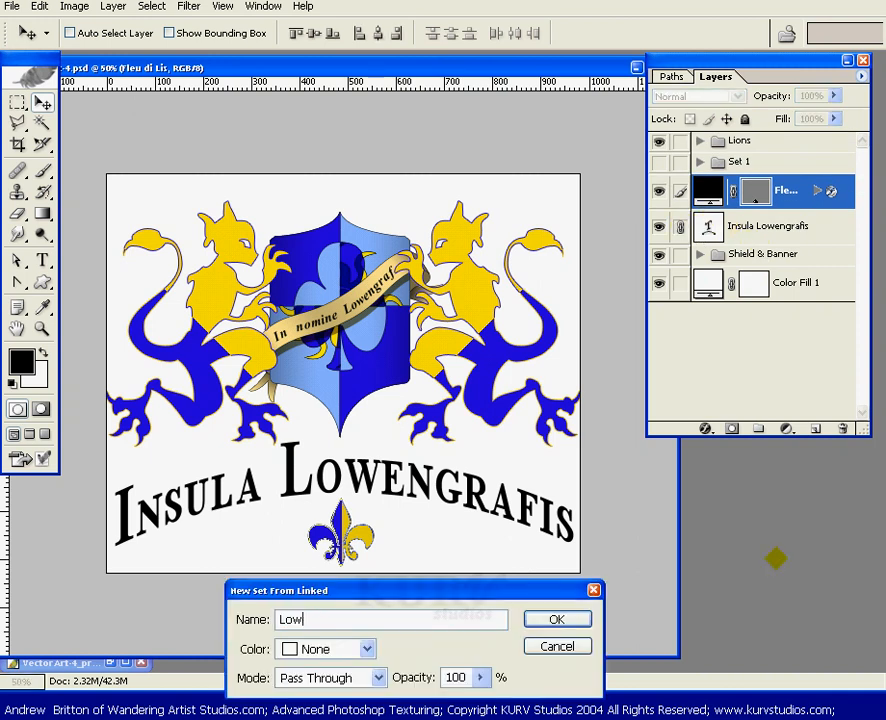
pyautogui.press('Return')
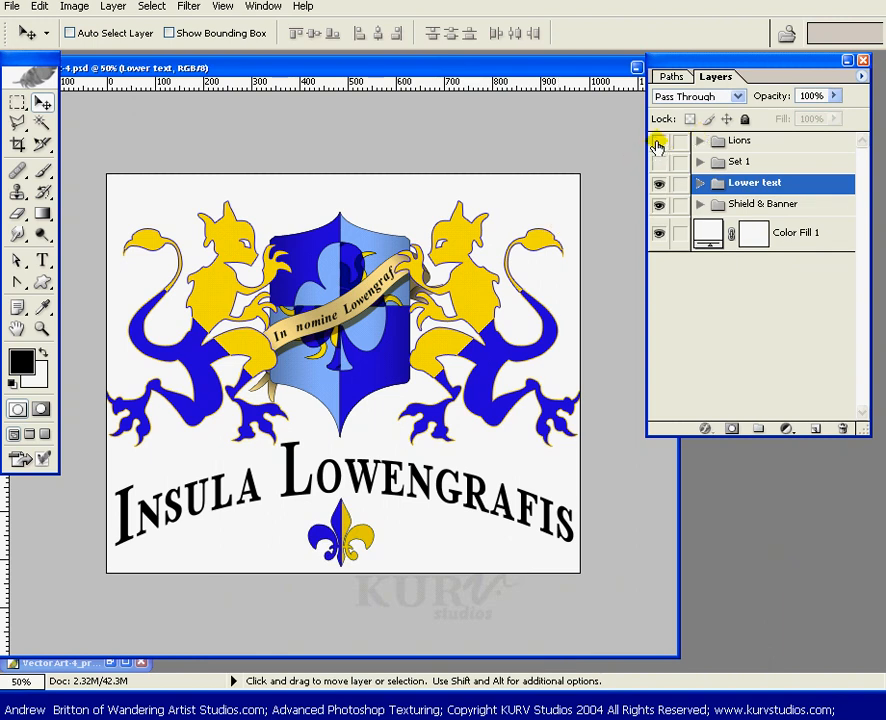
# - Toggle the visibility of the Lions, Lower text and Shield & Banner sets to check each group's contents
pyautogui.click(658, 142)
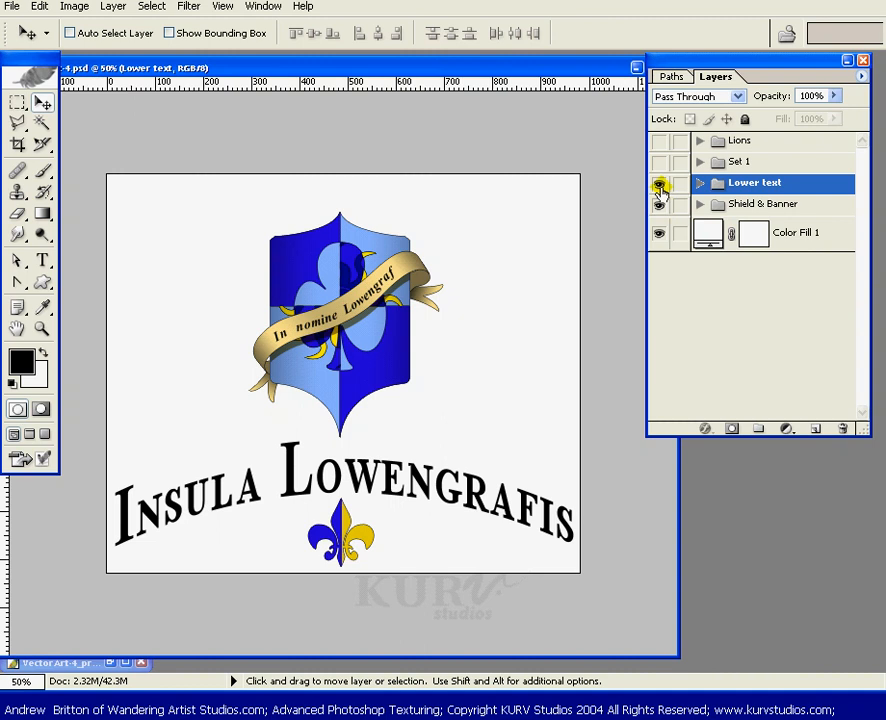
pyautogui.click(660, 188)
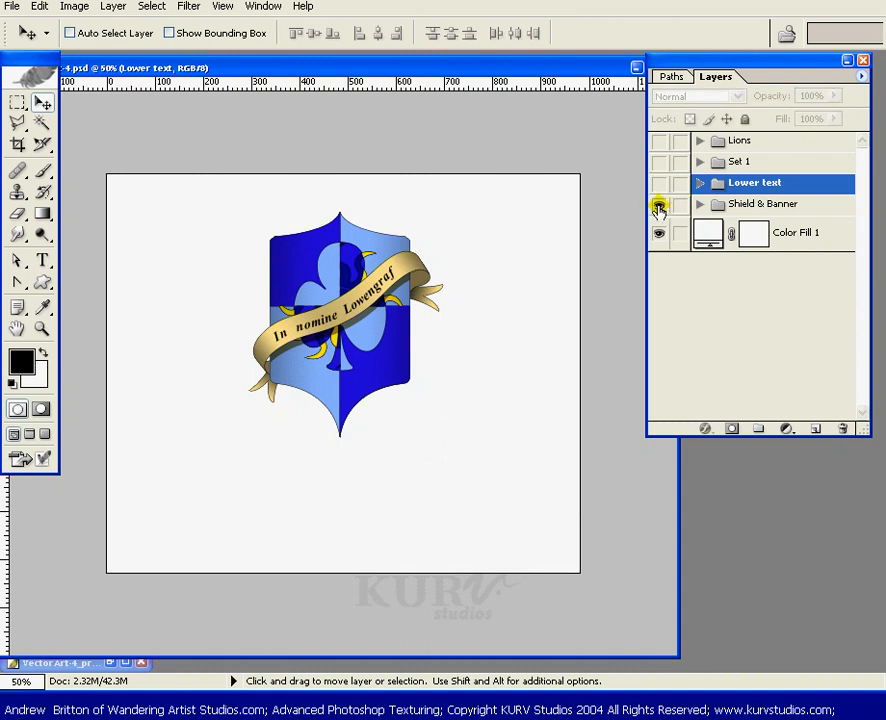
pyautogui.click(659, 206)
pyautogui.click(660, 203)
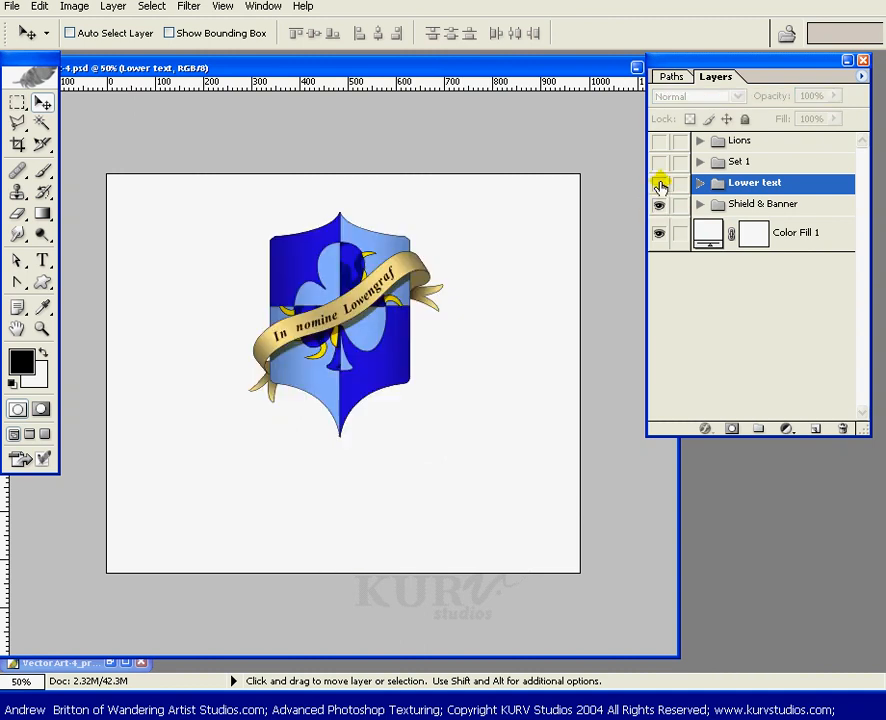
pyautogui.click(659, 183)
pyautogui.click(659, 142)
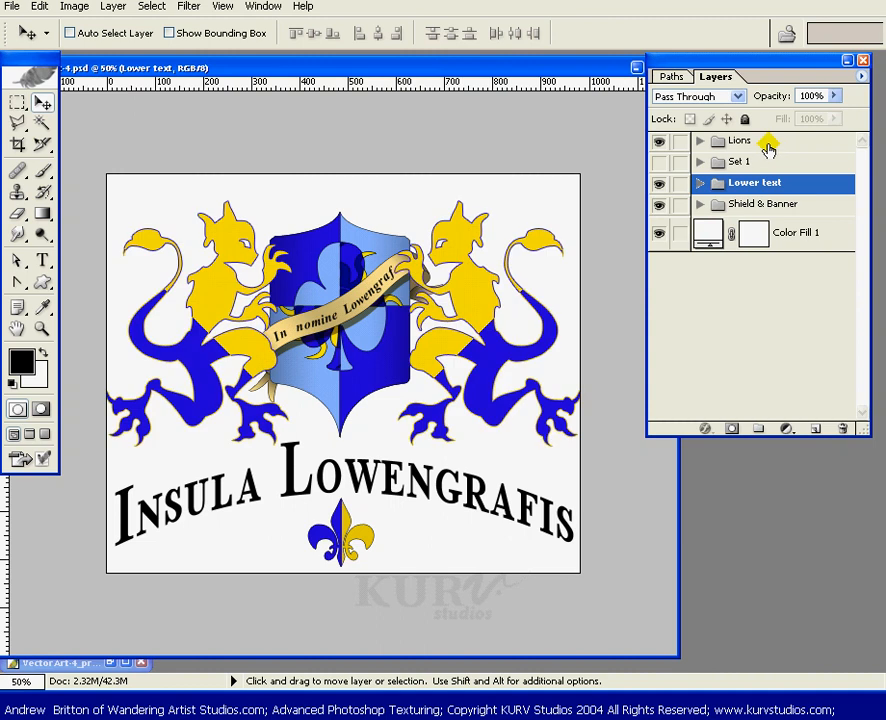
# - Link the Lions, Lower text and Shield & Banner sets and group them into a new set named Mural
pyautogui.moveTo(767, 142); pyautogui.dragTo(785, 176)
pyautogui.click(680, 184)
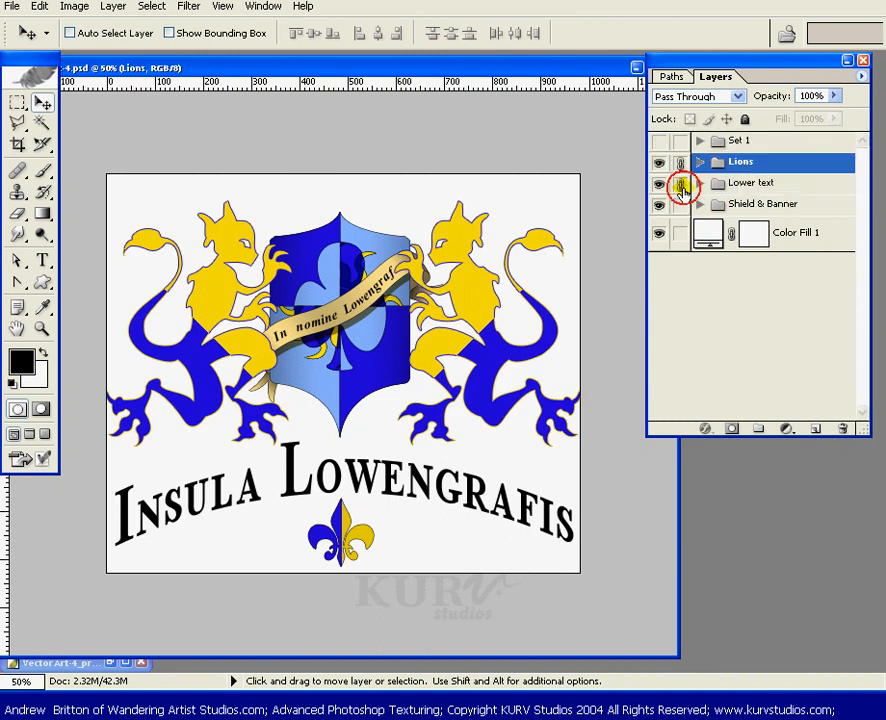
pyautogui.click(680, 205)
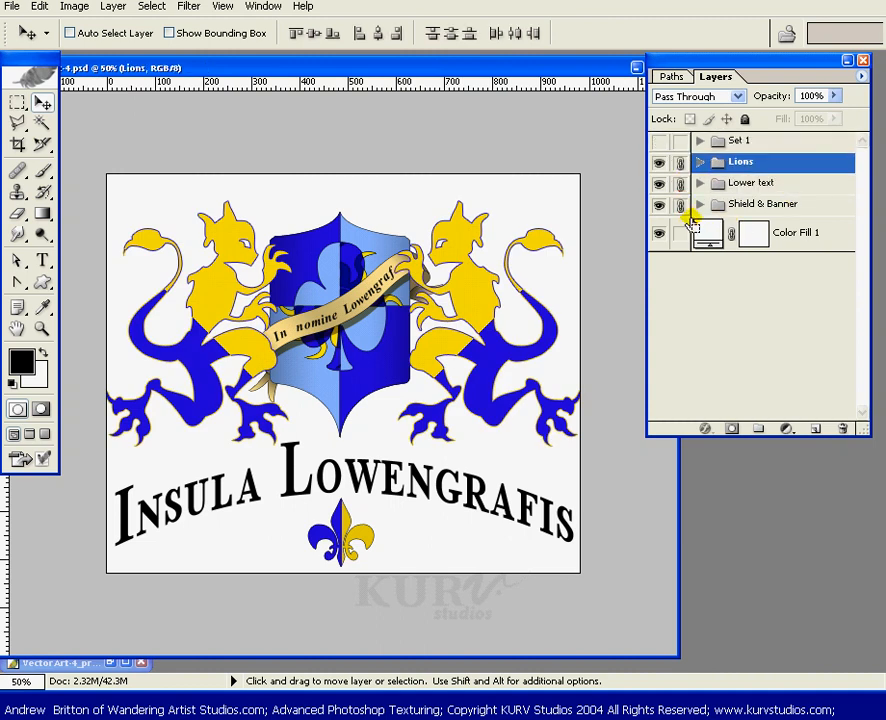
pyautogui.click(729, 335)
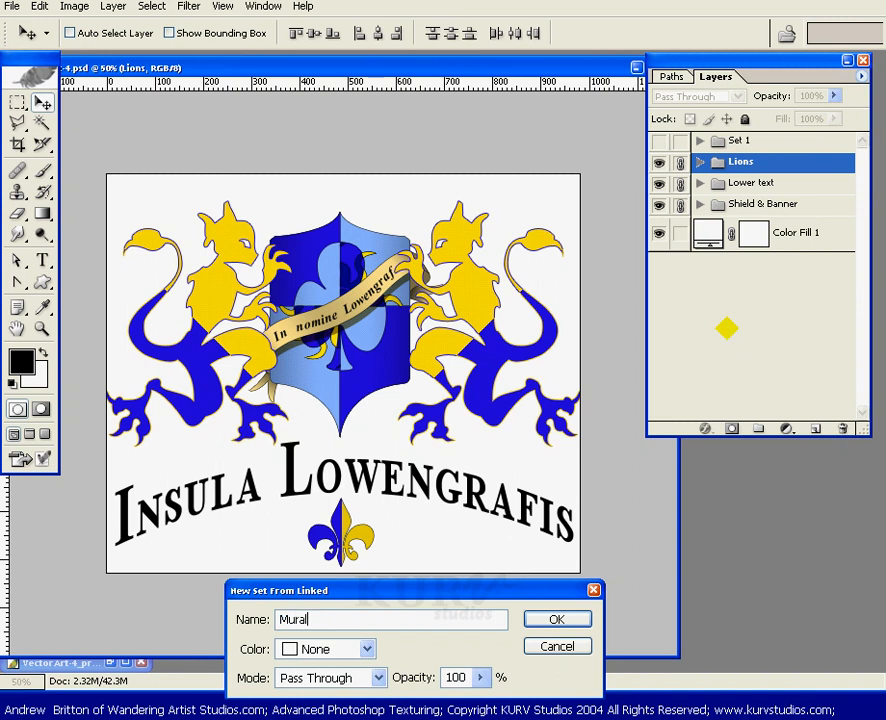
pyautogui.press('Return')
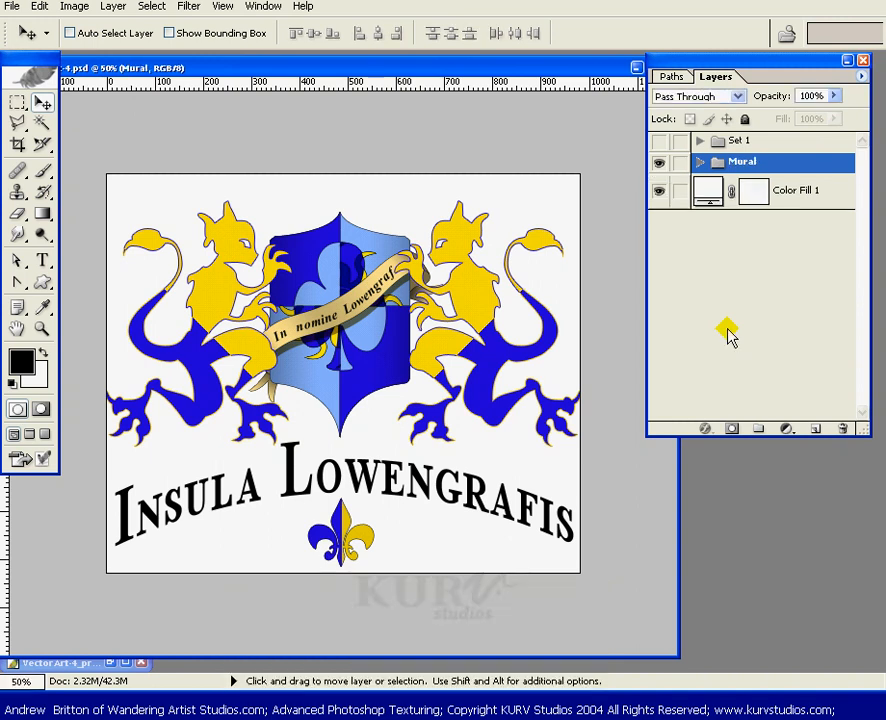